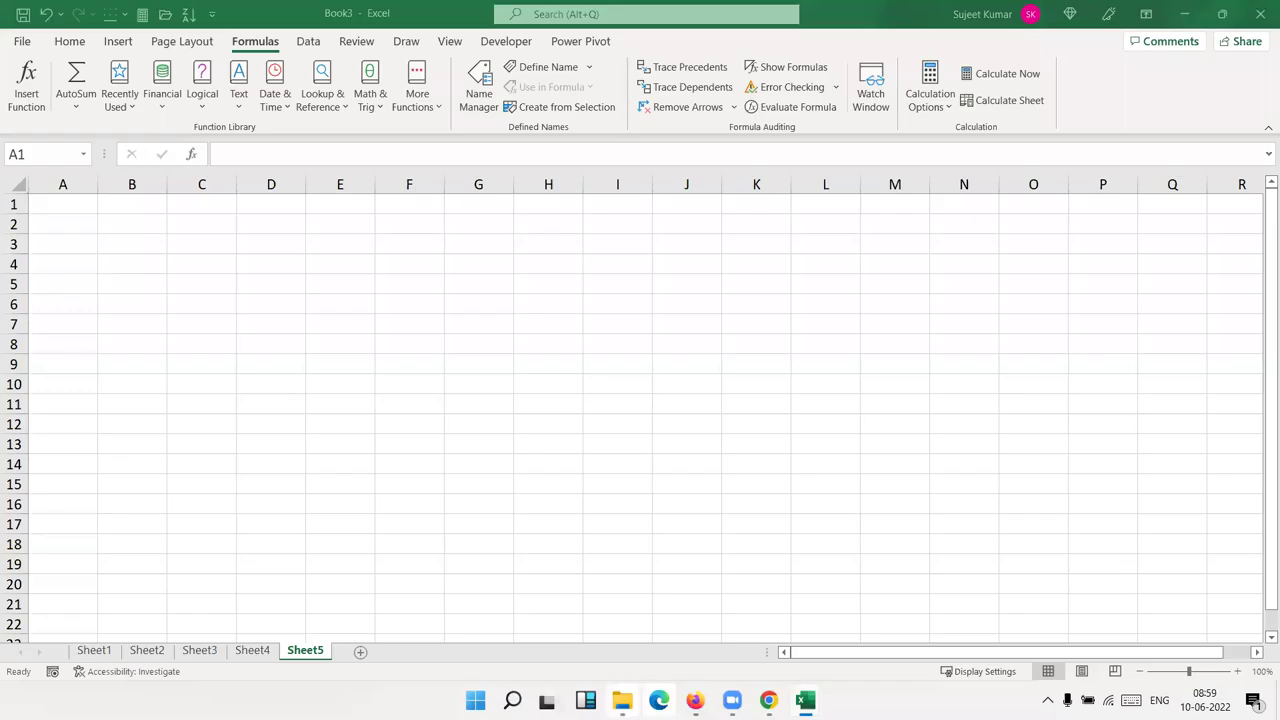
- Enter the header 'Sales' in cell A1
{"action": "left_click", "coordinate": [75, 208]}
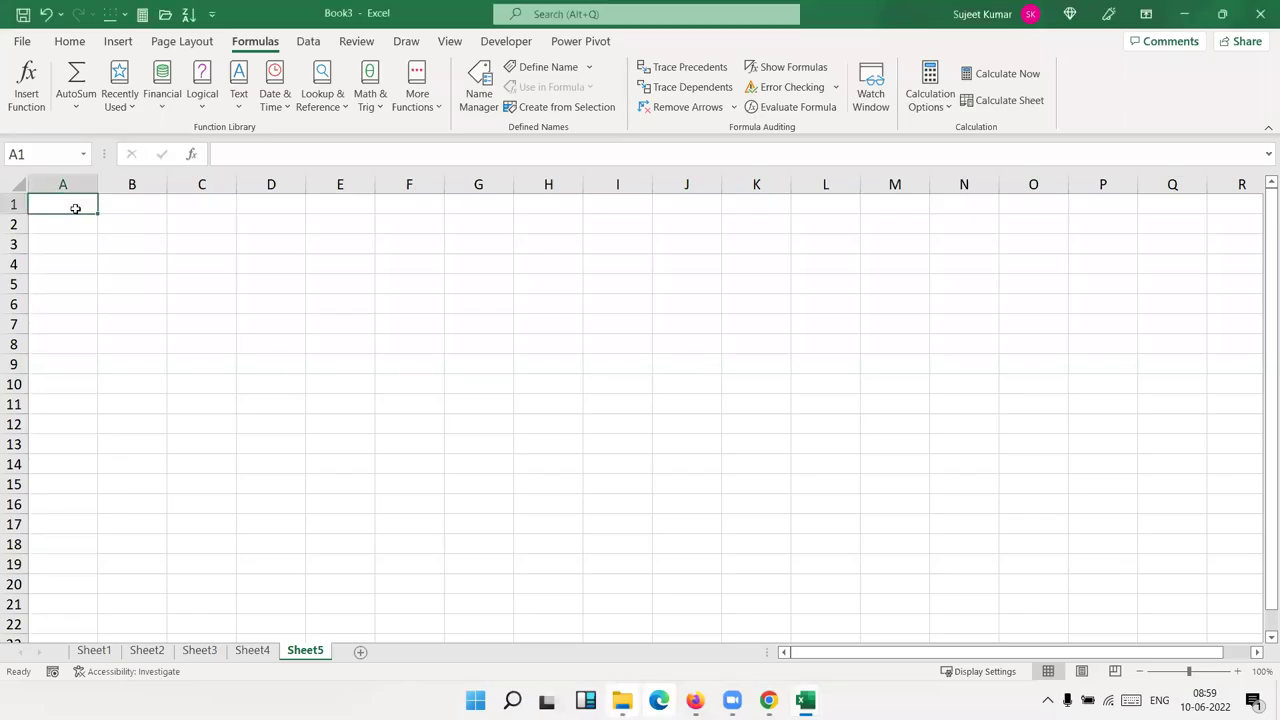
{"action": "type", "text": "Re"}
{"action": "key", "text": "Escape"}
{"action": "type", "text": "Sales"}
{"action": "key", "text": "Return"}
- Fill A2:A7 with 85, 36, 25, 36, 32, 32 and select those values
{"action": "type", "text": "8"}
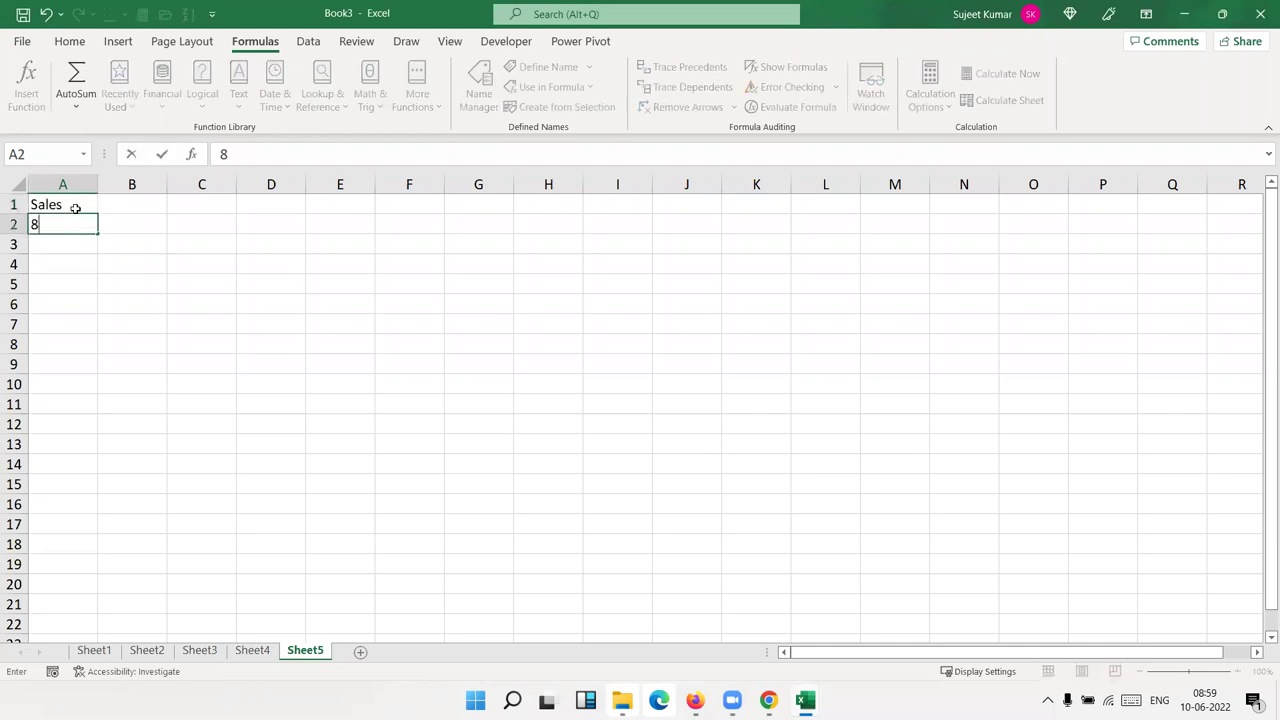
{"action": "type", "text": "5"}
{"action": "key", "text": "Return"}
{"action": "type", "text": "36"}
{"action": "key", "text": "Return"}
{"action": "type", "text": "25"}
{"action": "key", "text": "Return"}
{"action": "type", "text": "326"}
{"action": "key", "text": "Return"}
{"action": "type", "text": "32"}
{"action": "key", "text": "Return"}
{"action": "key", "text": "BackSpace"}
{"action": "key", "text": "ctrl+Return"}
{"action": "key", "text": "ctrl+shift+Up"}
{"action": "key", "text": "shift+Down"}
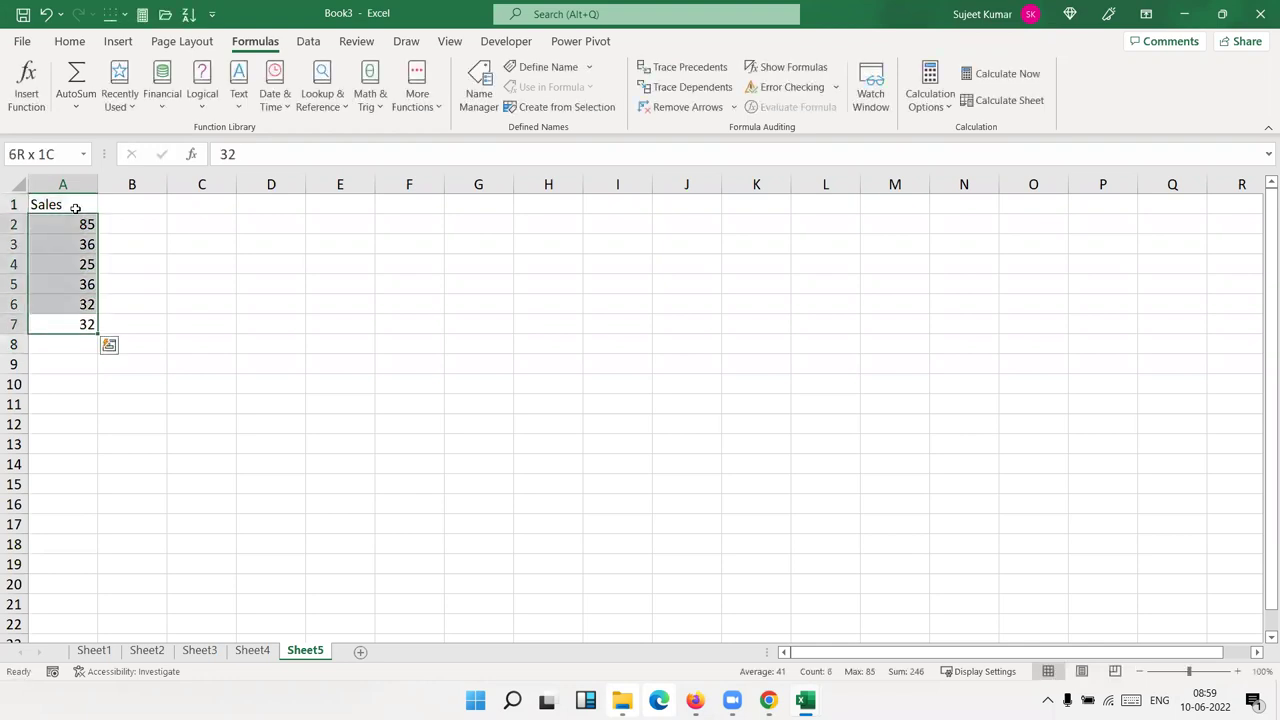
- Apply blue Gradient Fill data bars to the Sales values in A2:A7
{"action": "left_click", "coordinate": [70, 41]}
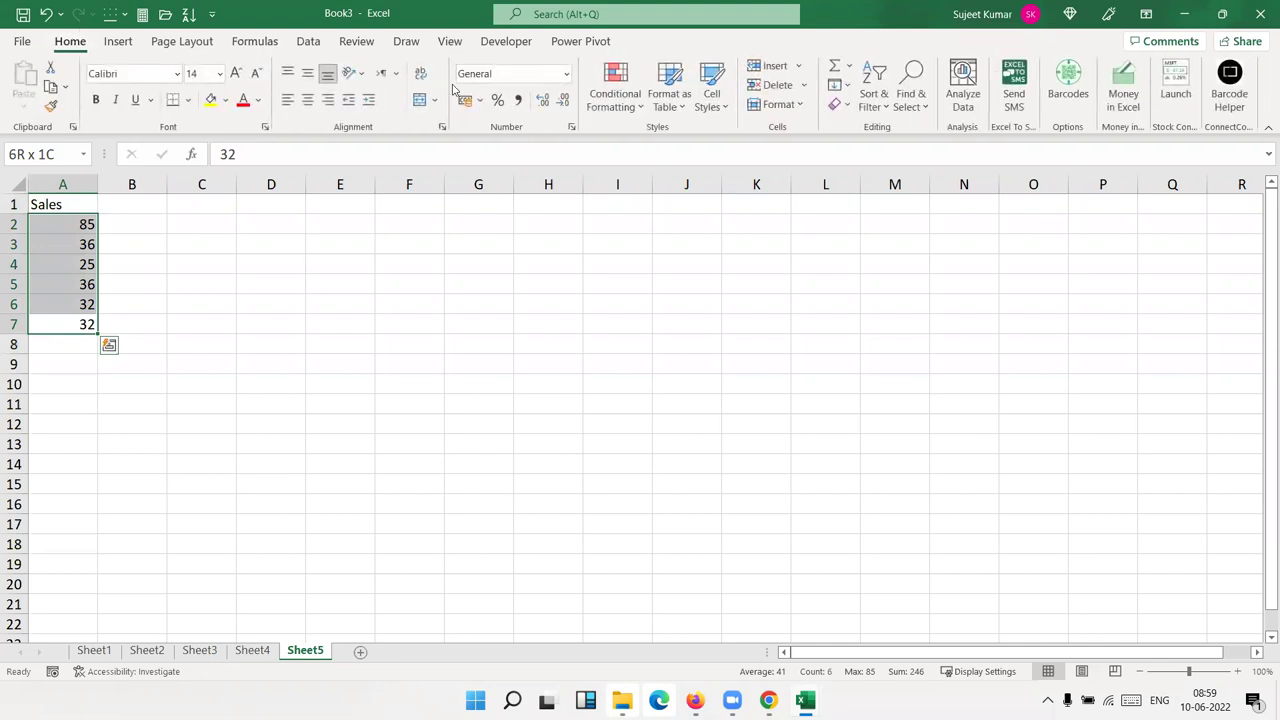
{"action": "left_click", "coordinate": [612, 88]}
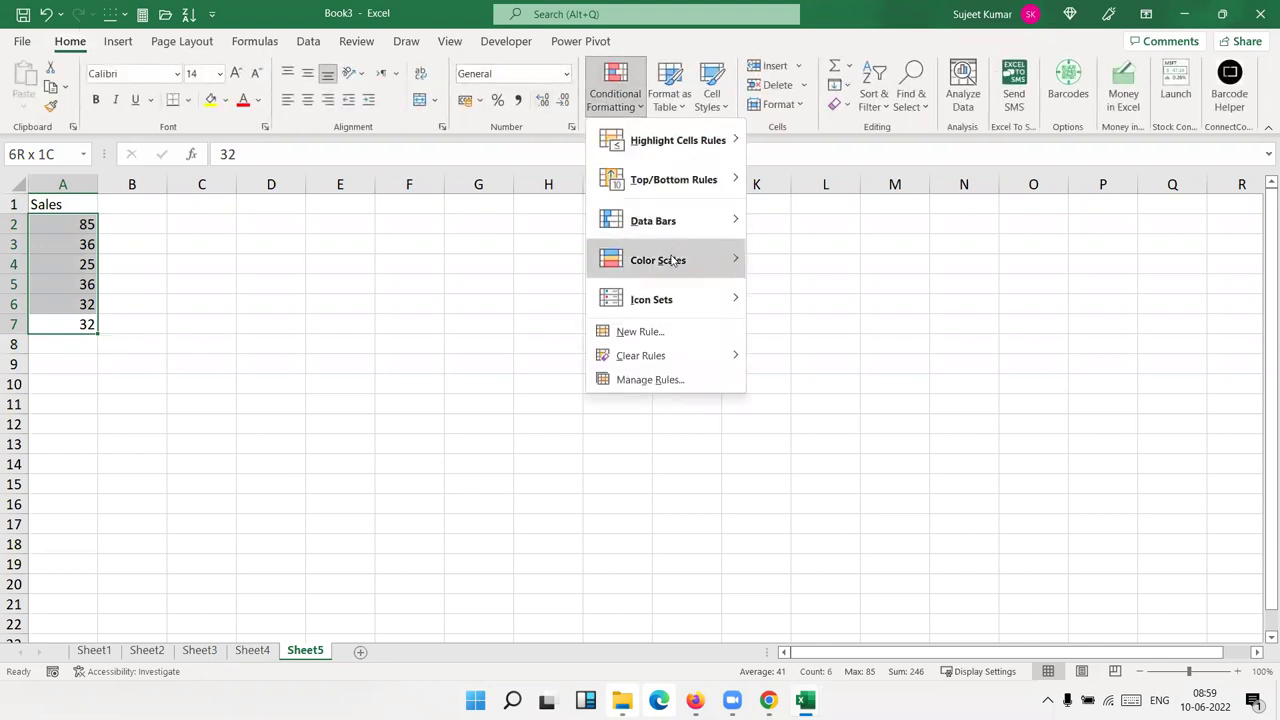
{"action": "mouse_move", "coordinate": [673, 266]}
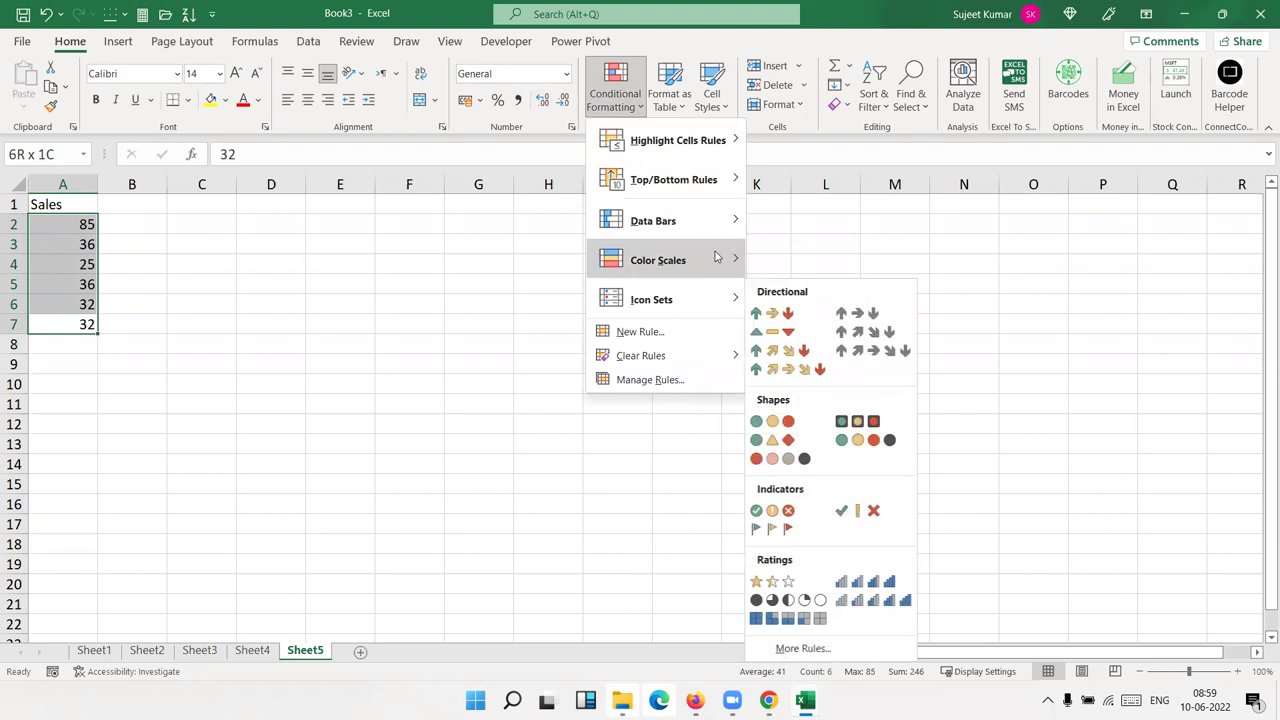
{"action": "mouse_move", "coordinate": [712, 222]}
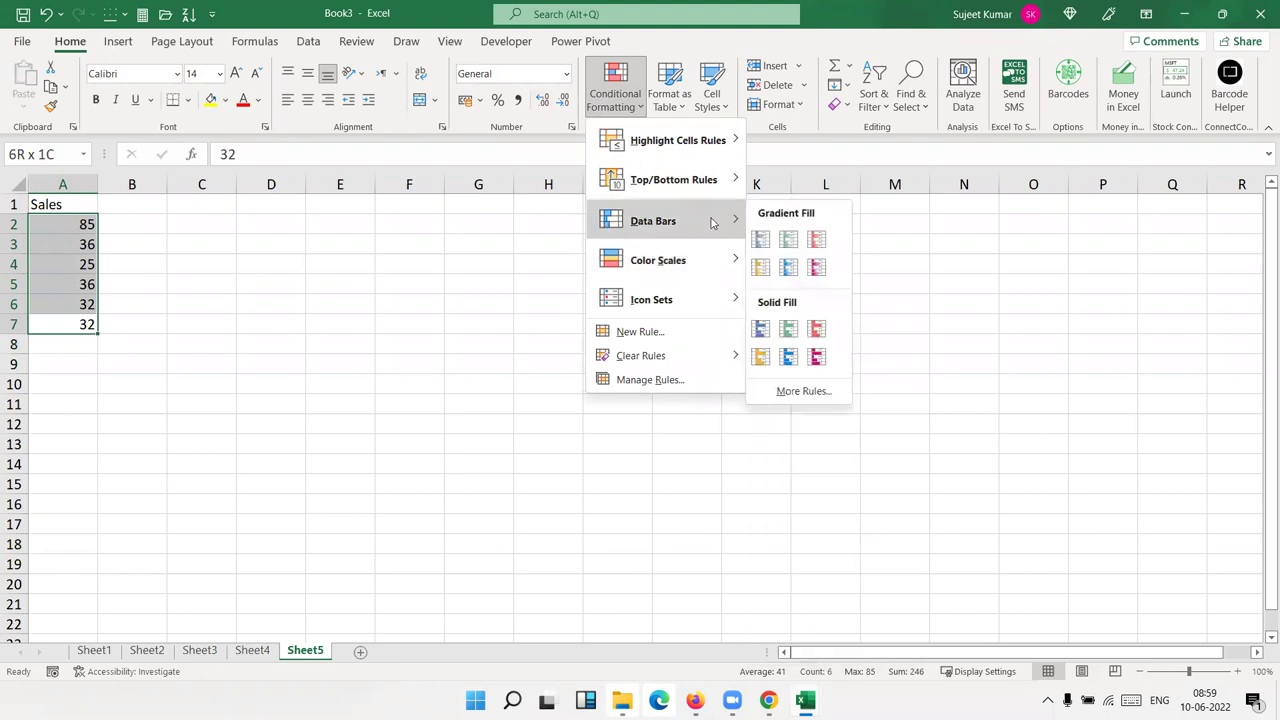
{"action": "left_click", "coordinate": [756, 241]}
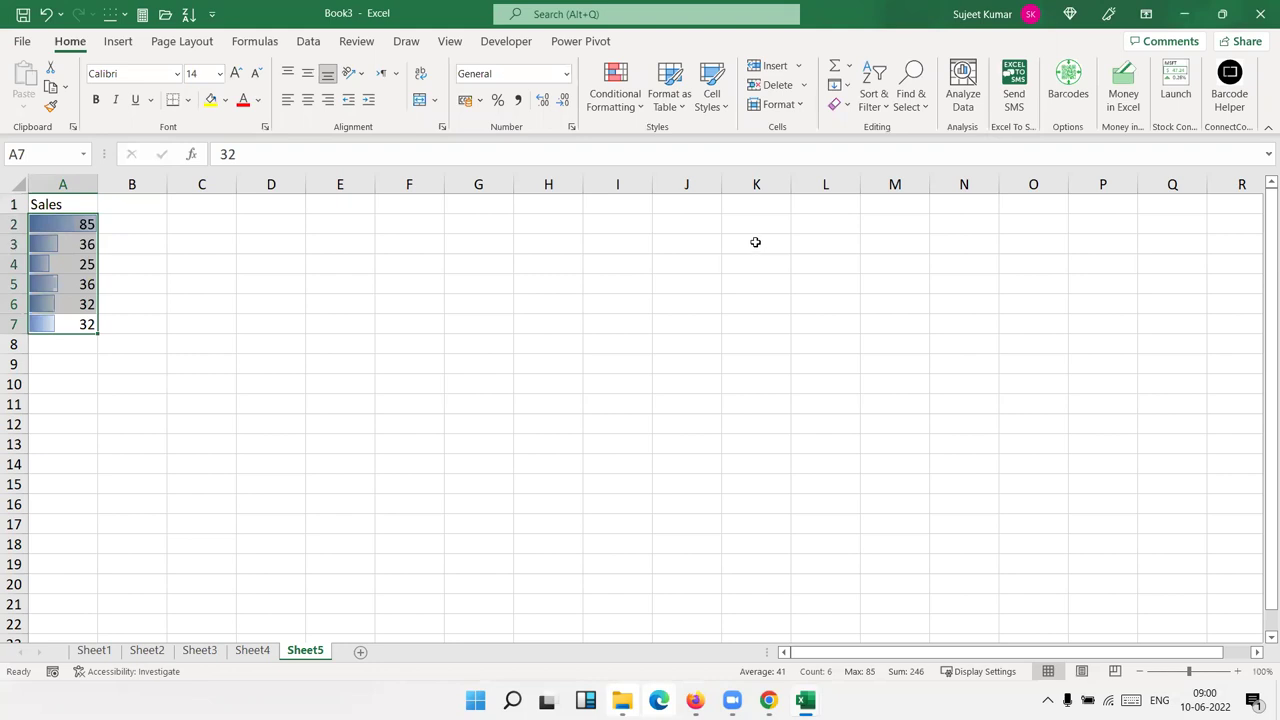
{"action": "left_click_drag", "start_coordinate": [142, 226], "coordinate": [146, 316]}
{"action": "left_click", "coordinate": [433, 341]}
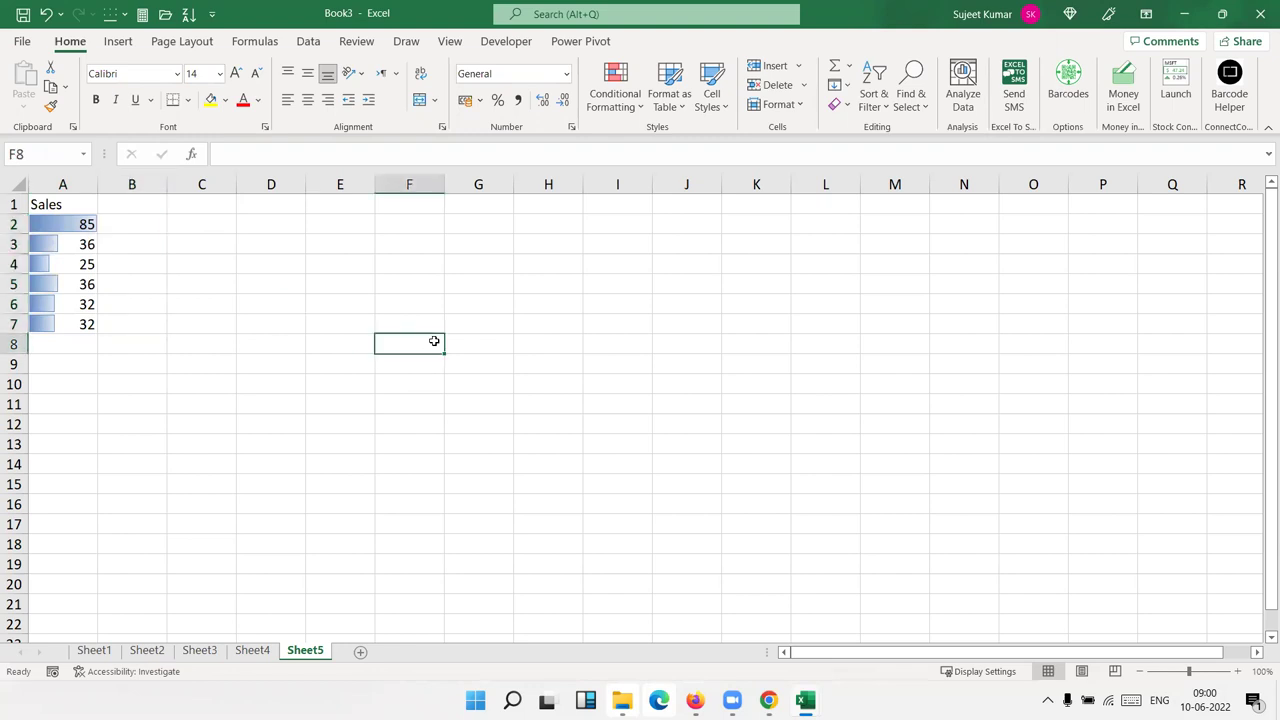
{"action": "type", "text": "="}
{"action": "left_click", "coordinate": [72, 232]}
{"action": "key", "text": "Return"}
{"action": "key", "text": "Up"}
{"action": "left_click", "coordinate": [50, 264]}
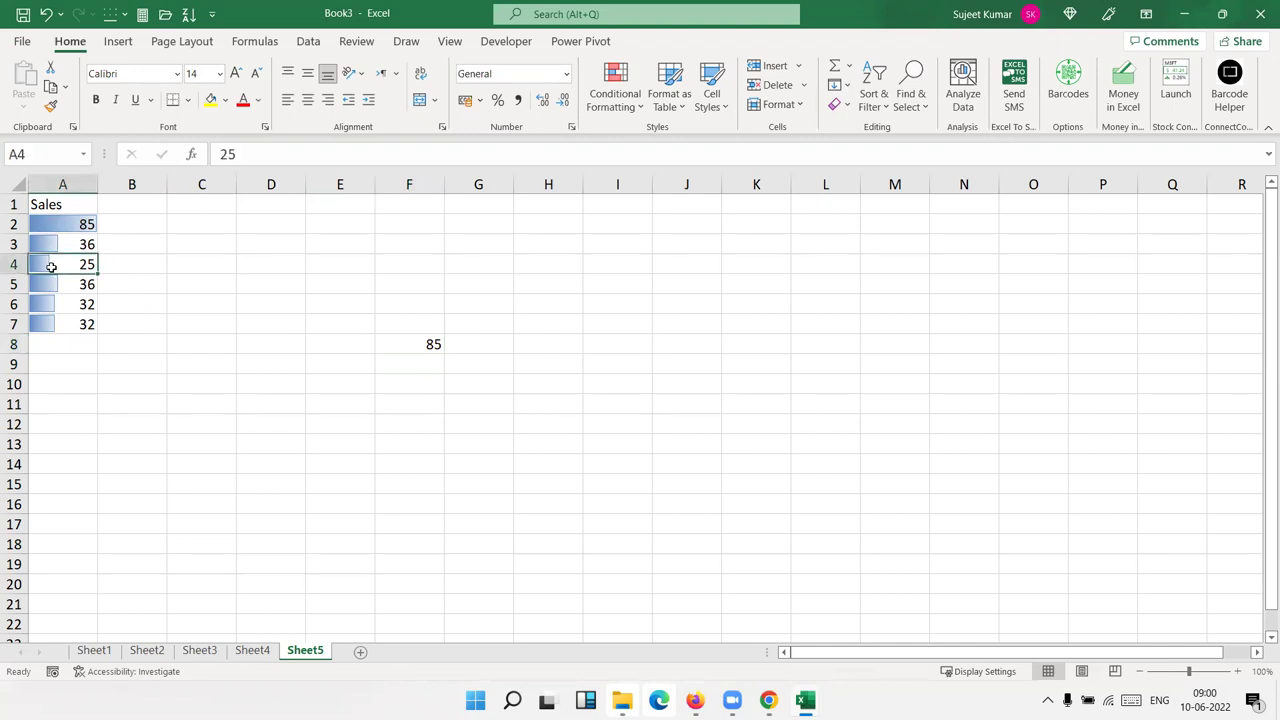
{"action": "left_click", "coordinate": [412, 342]}
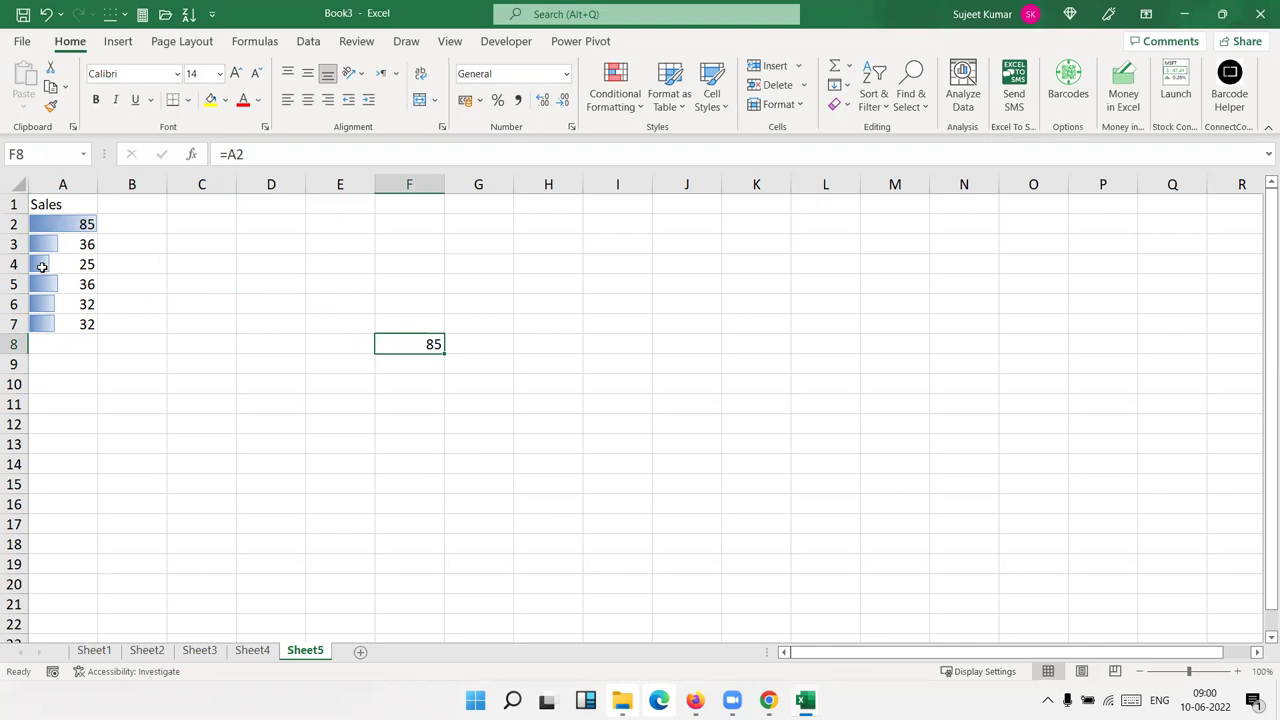
{"action": "key", "text": "Delete"}
{"action": "key", "text": "Left"}
{"action": "key", "text": "Left"}
{"action": "key", "text": "Left"}
{"action": "key", "text": "Left"}
{"action": "key", "text": "Left"}
{"action": "key", "text": "Up"}
{"action": "key", "text": "ctrl+shift+Up"}
{"action": "key", "text": "shift+Down"}
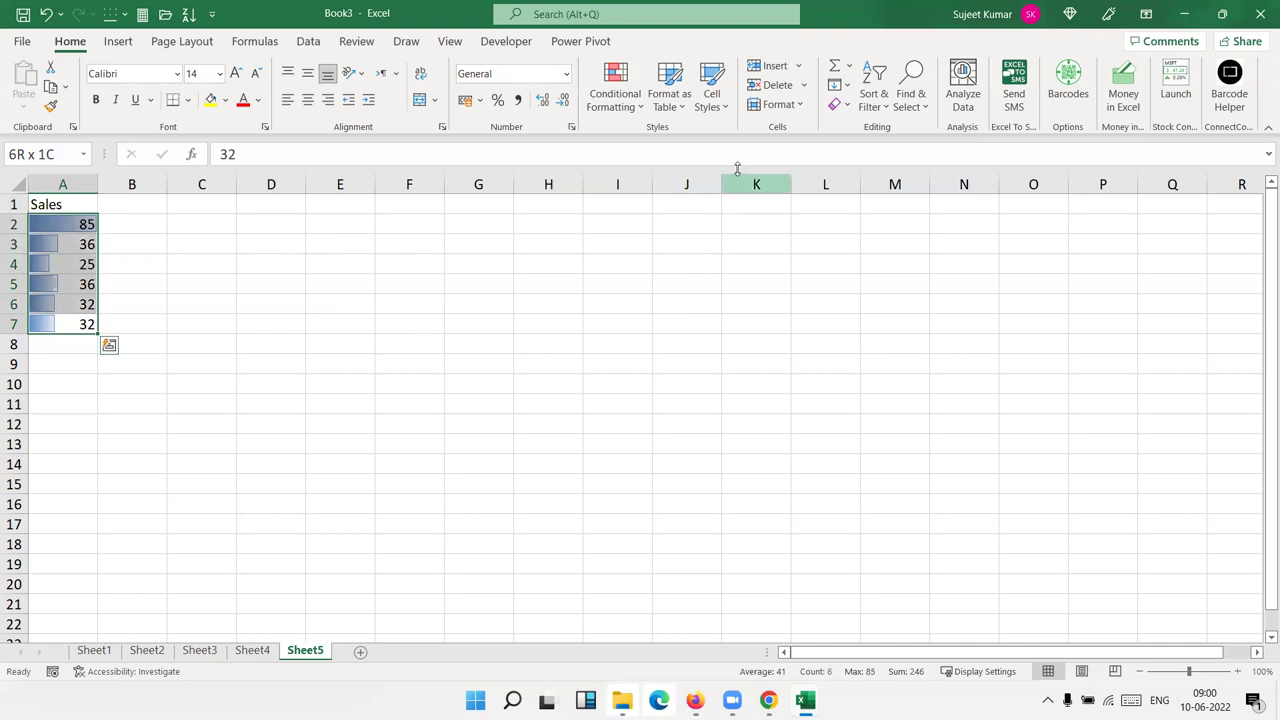
- Clear all conditional formatting rules from the entire sheet
{"action": "left_click", "coordinate": [632, 110]}
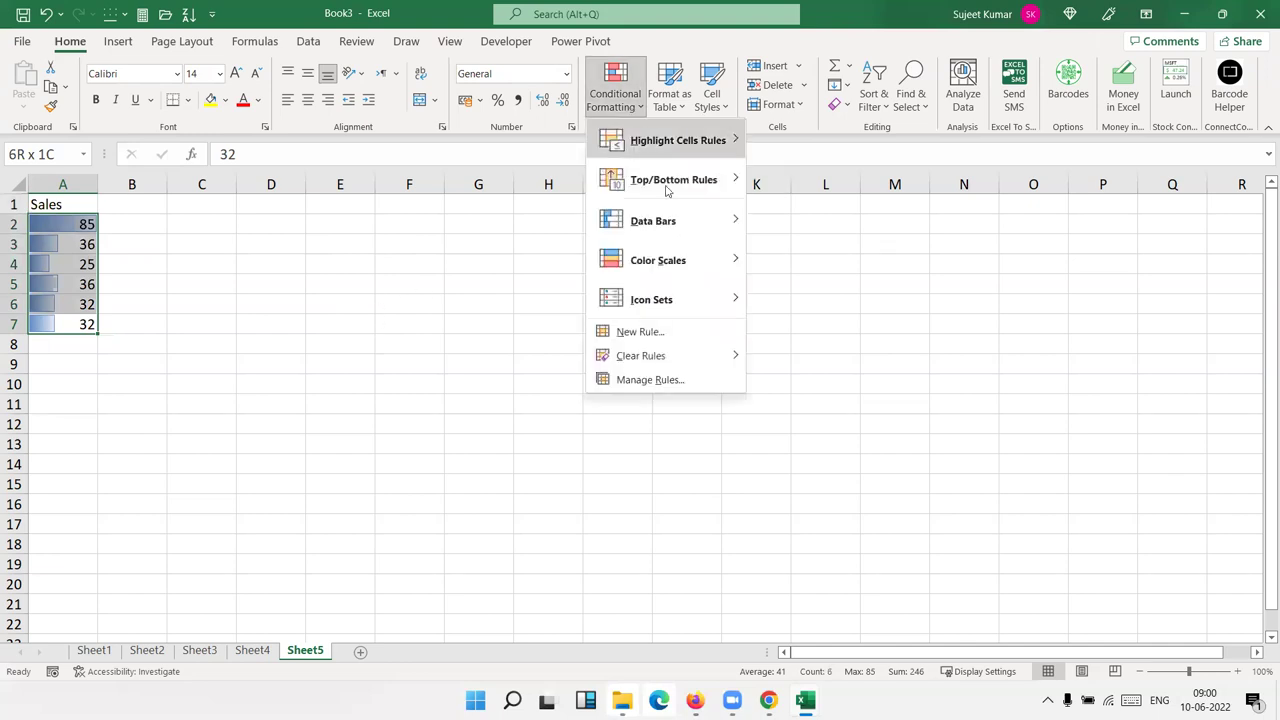
{"action": "mouse_move", "coordinate": [686, 297]}
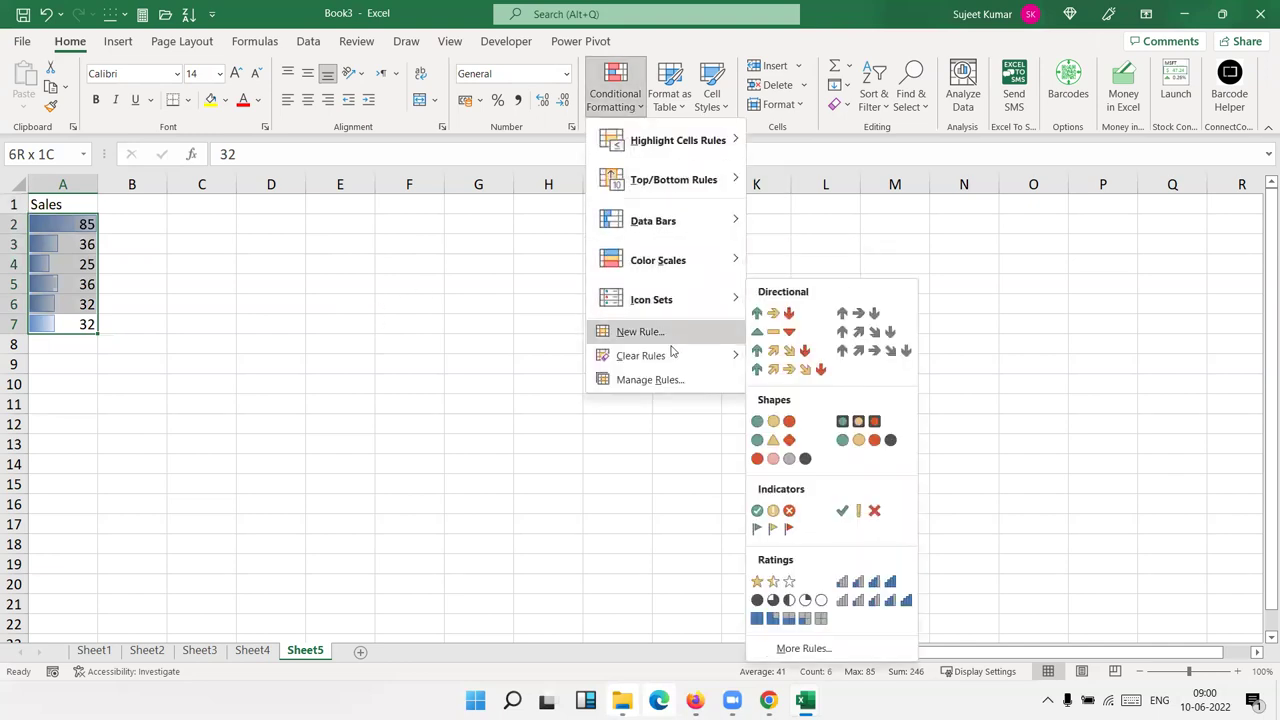
{"action": "mouse_move", "coordinate": [672, 352]}
{"action": "left_click", "coordinate": [772, 381]}
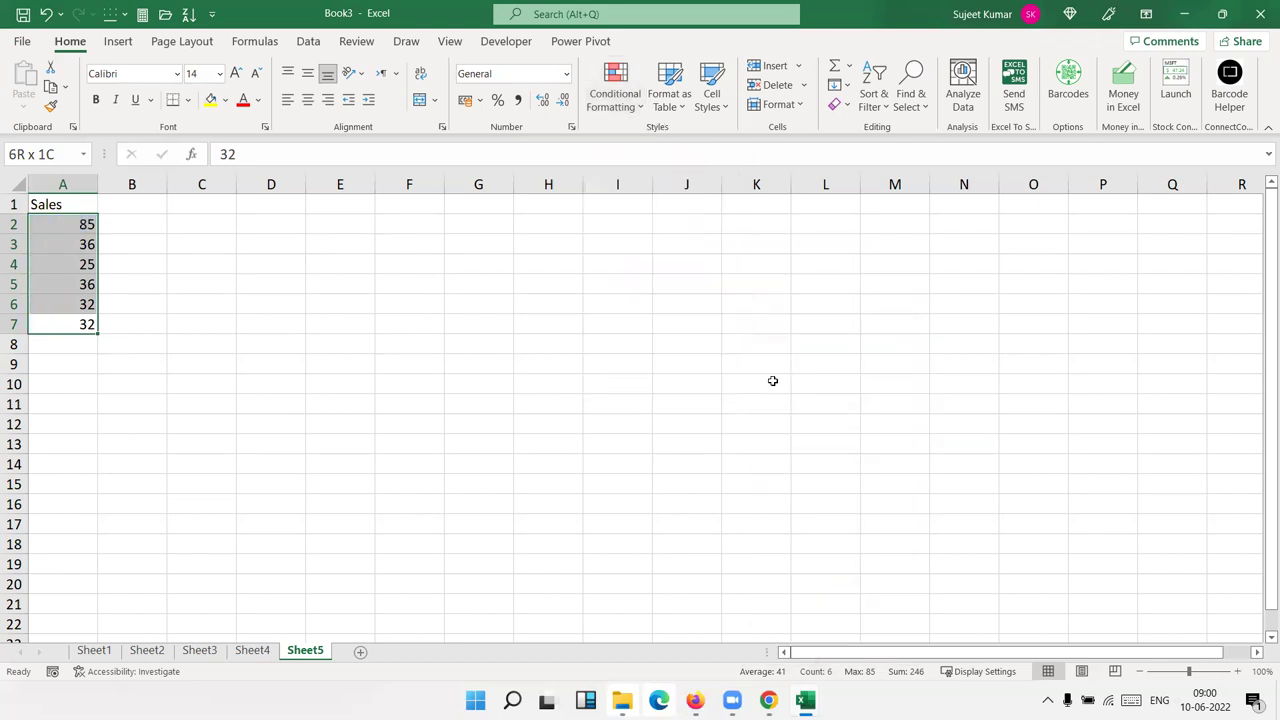
- Enter =REPT("|",A2) in B2 and fill it down to B7
{"action": "left_click", "coordinate": [139, 224]}
{"action": "type", "text": "="}
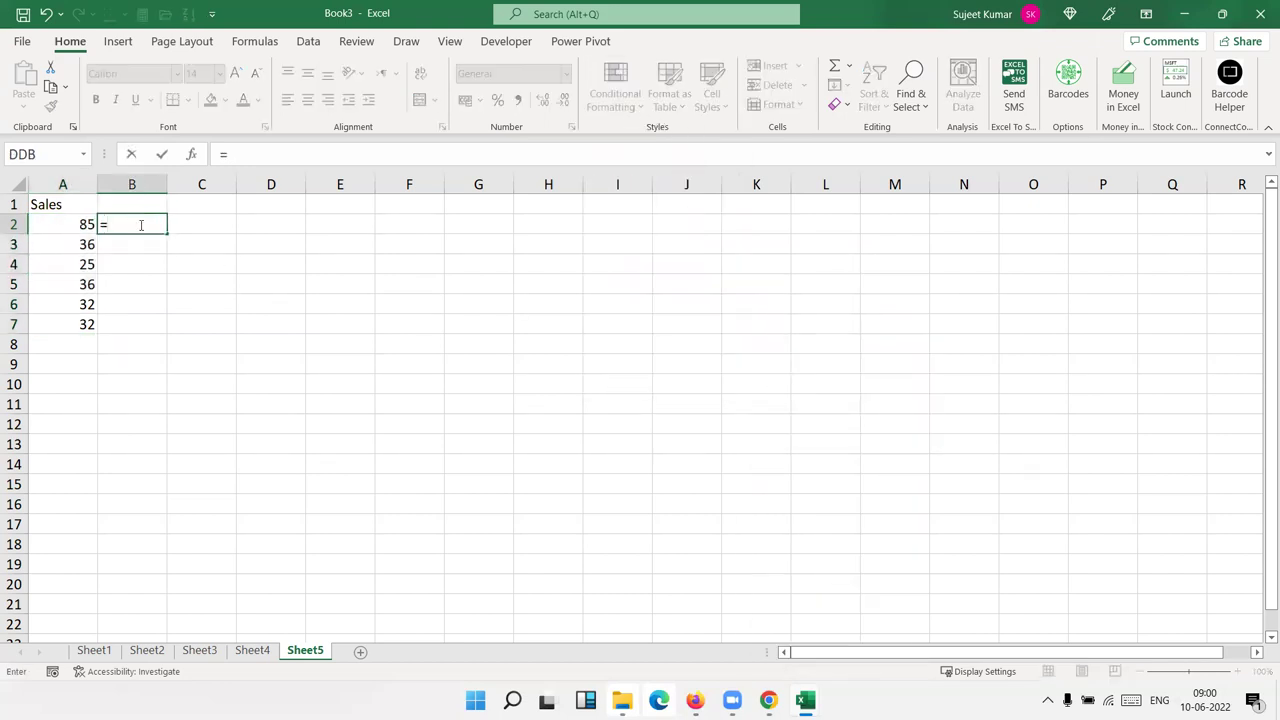
{"action": "type", "text": "re"}
{"action": "key", "text": "Down"}
{"action": "key", "text": "Down"}
{"action": "key", "text": "Down"}
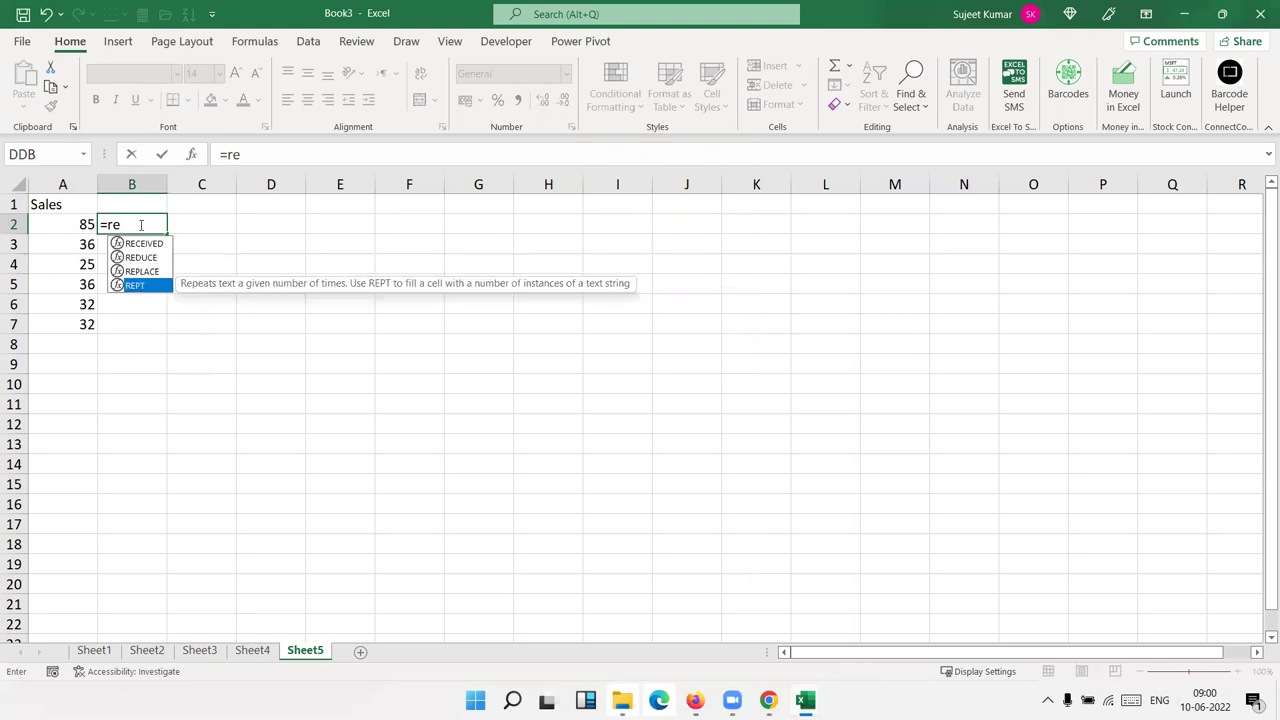
{"action": "key", "text": "Tab"}
{"action": "type", "text": "|\""}
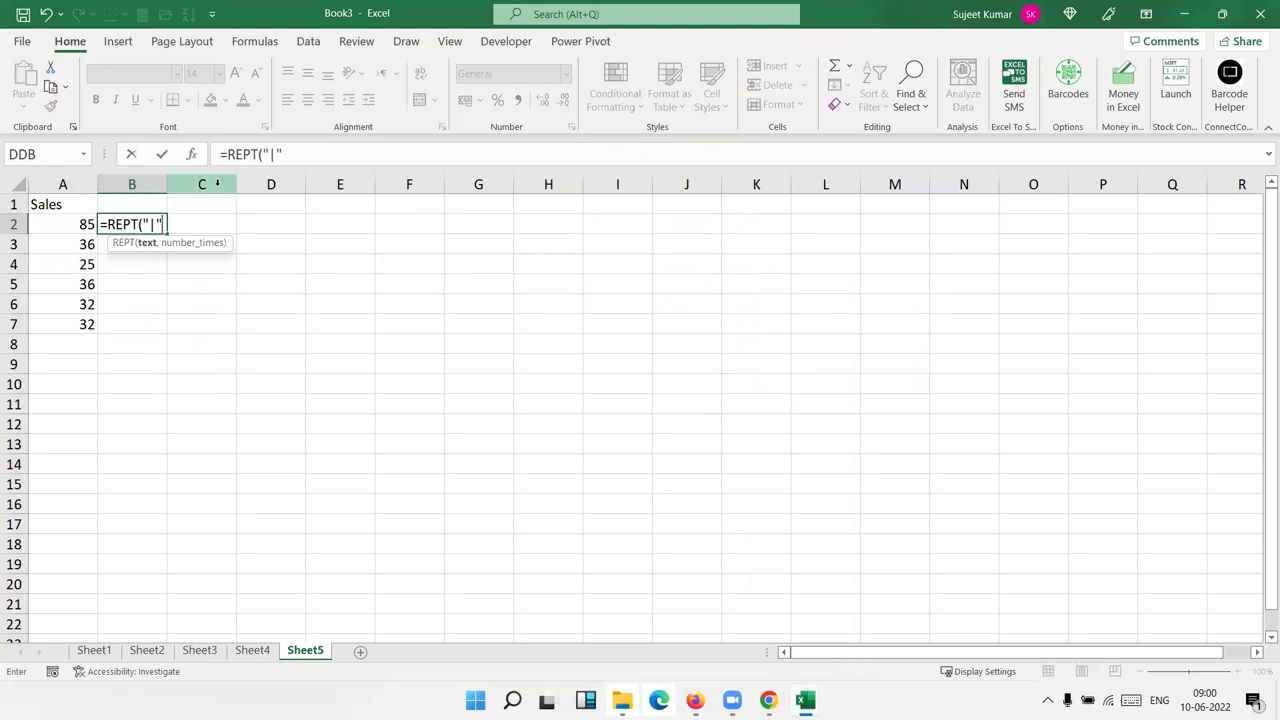
{"action": "type", "text": ","}
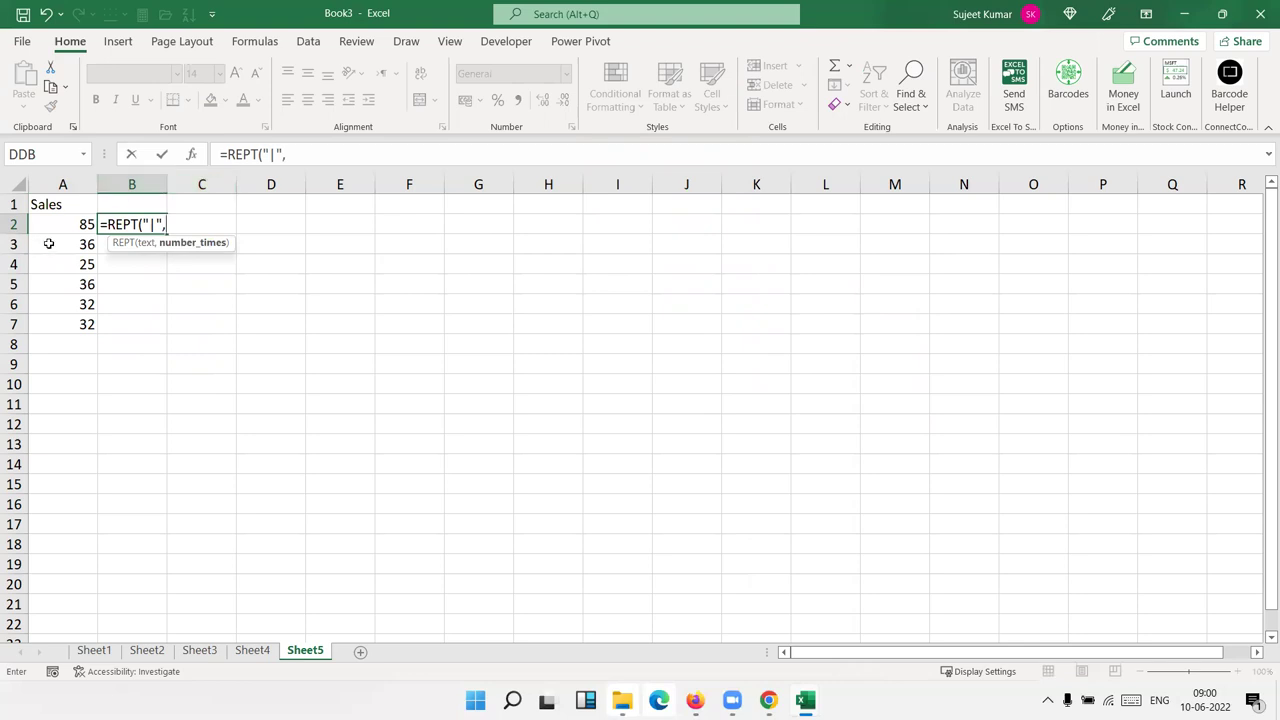
{"action": "left_click", "coordinate": [57, 224]}
{"action": "key", "text": "Return"}
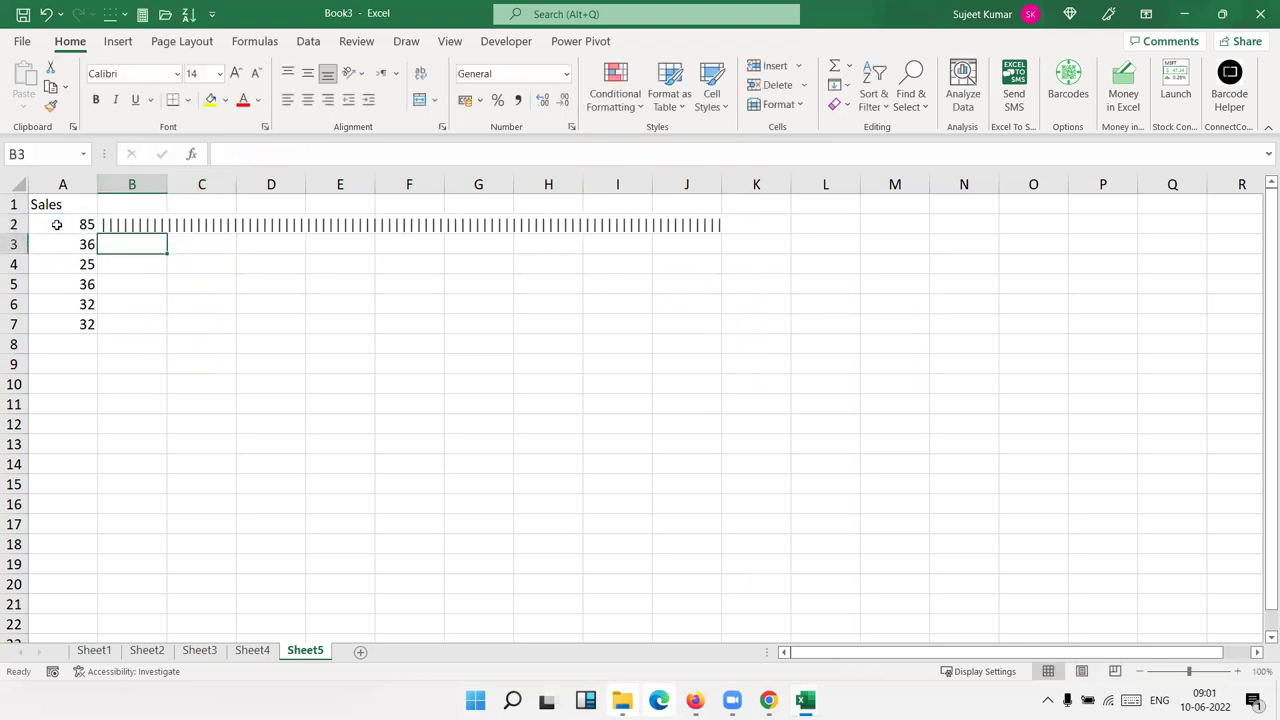
{"action": "left_click", "coordinate": [130, 224]}
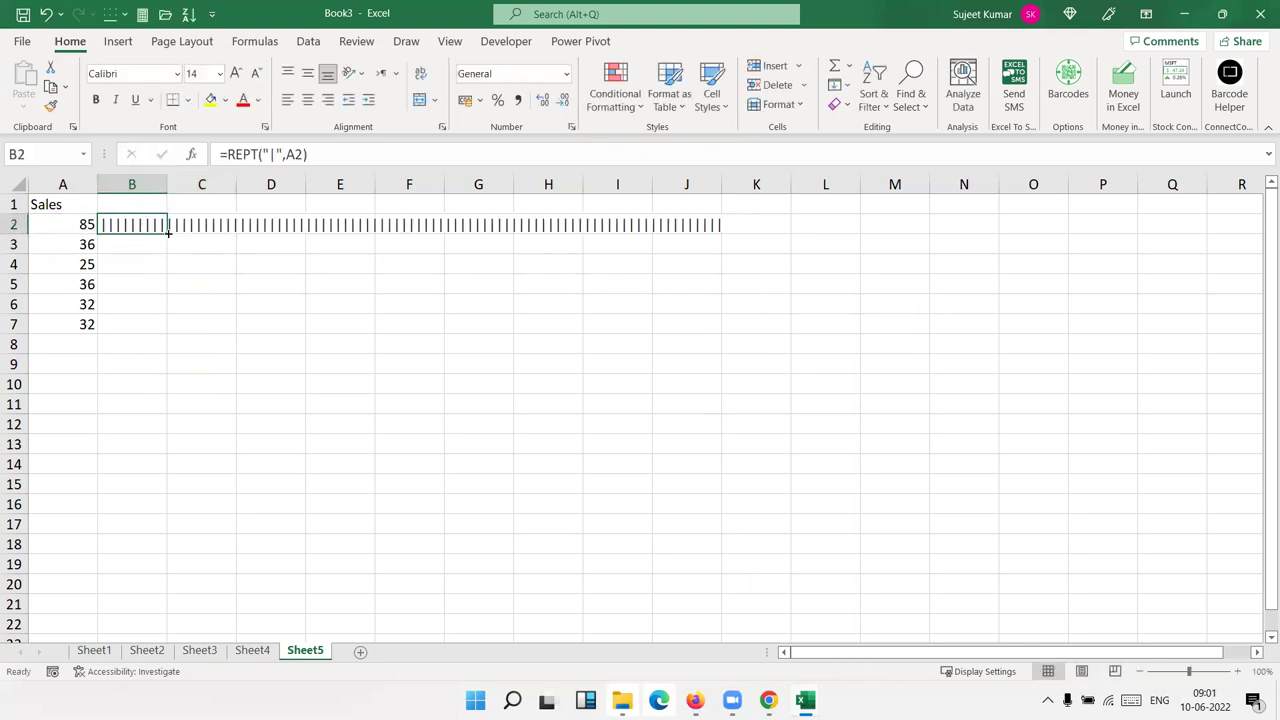
{"action": "double_click", "coordinate": [168, 232]}
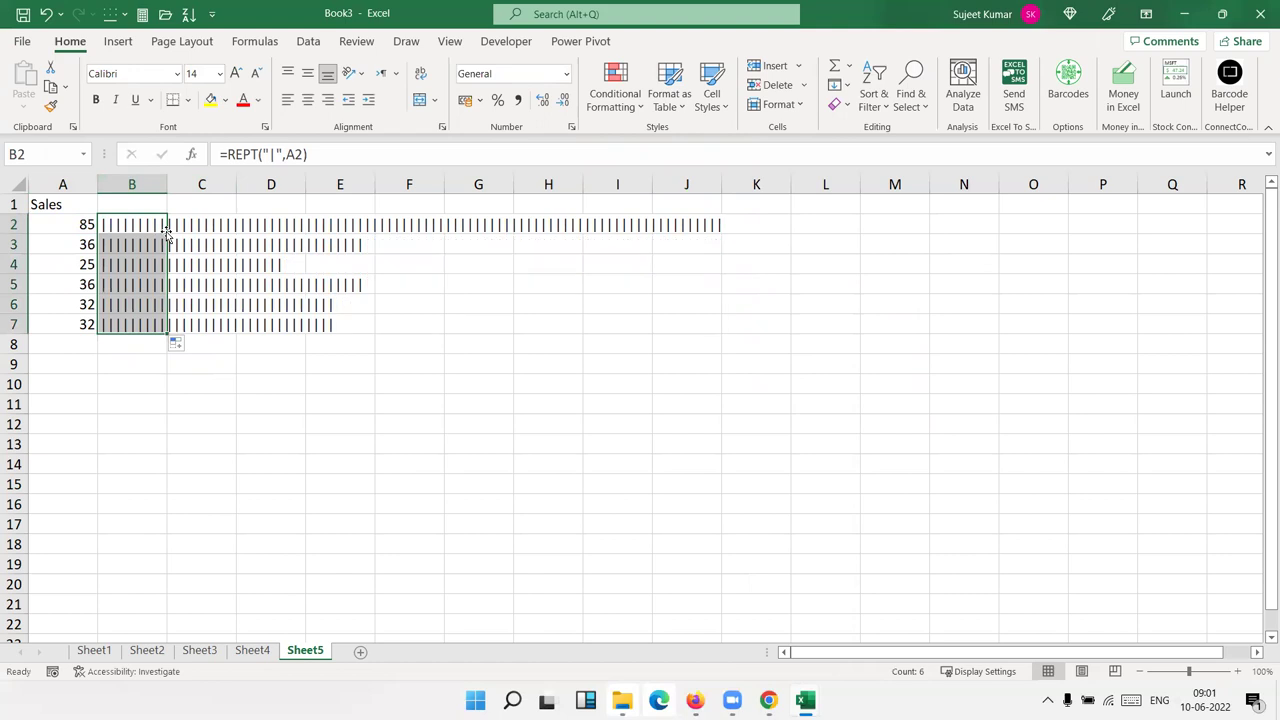
- Set the B2:B7 bar cells to the Britannic Bold font for solid bars
{"action": "left_click", "coordinate": [150, 73]}
{"action": "left_click", "coordinate": [176, 73]}
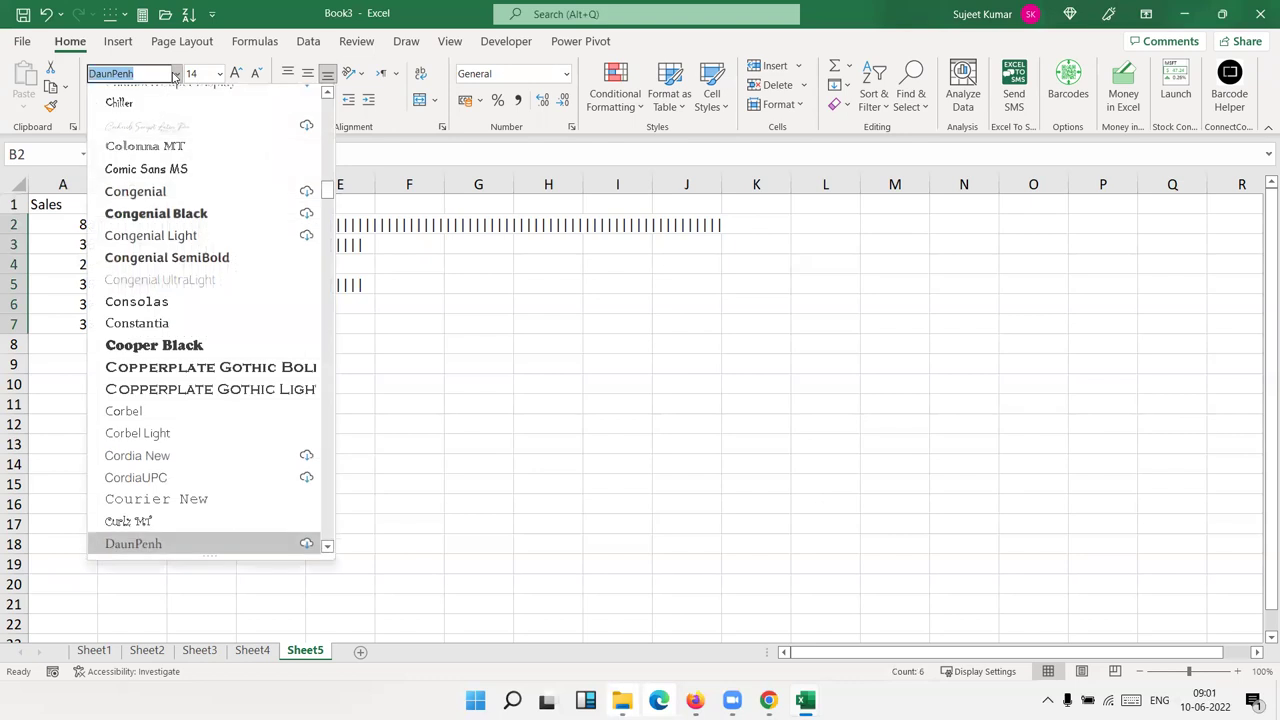
{"action": "scroll", "coordinate": [245, 400], "scroll_direction": "down", "scroll_amount": 6}
{"action": "scroll", "coordinate": [229, 423], "scroll_direction": "down", "scroll_amount": 3}
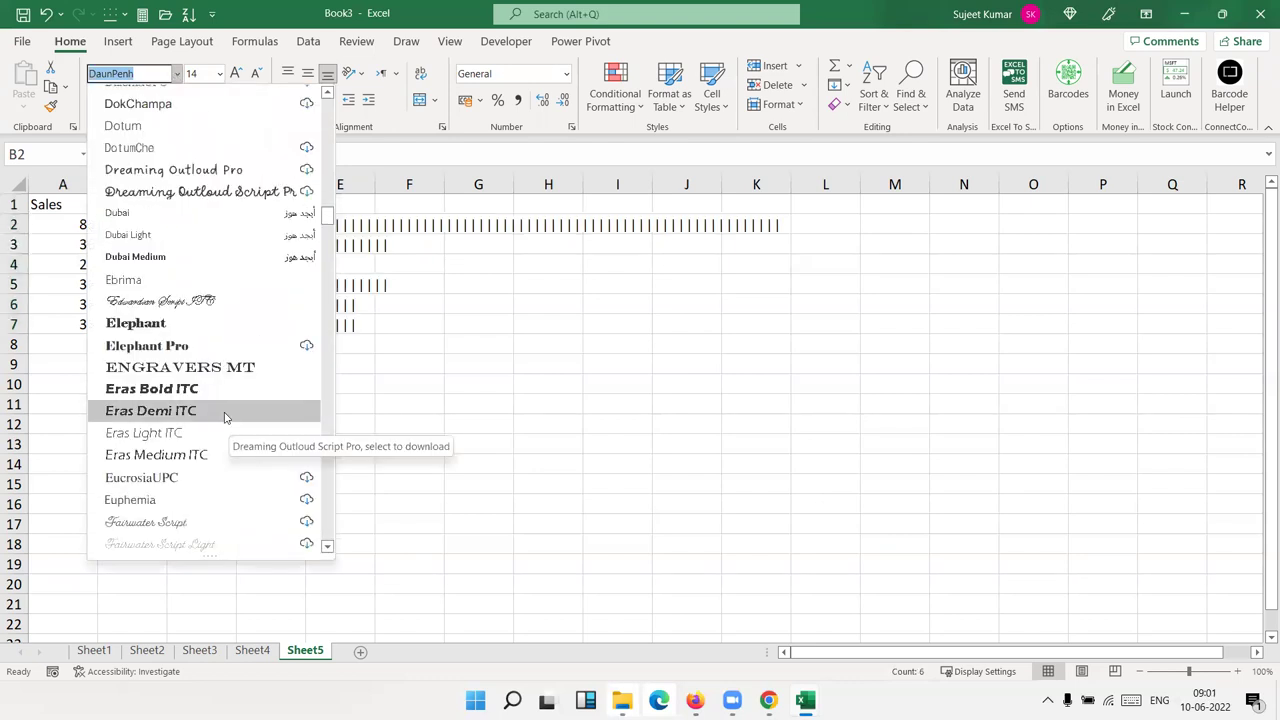
{"action": "scroll", "coordinate": [222, 407], "scroll_direction": "down", "scroll_amount": 6}
{"action": "scroll", "coordinate": [222, 400], "scroll_direction": "down", "scroll_amount": 3}
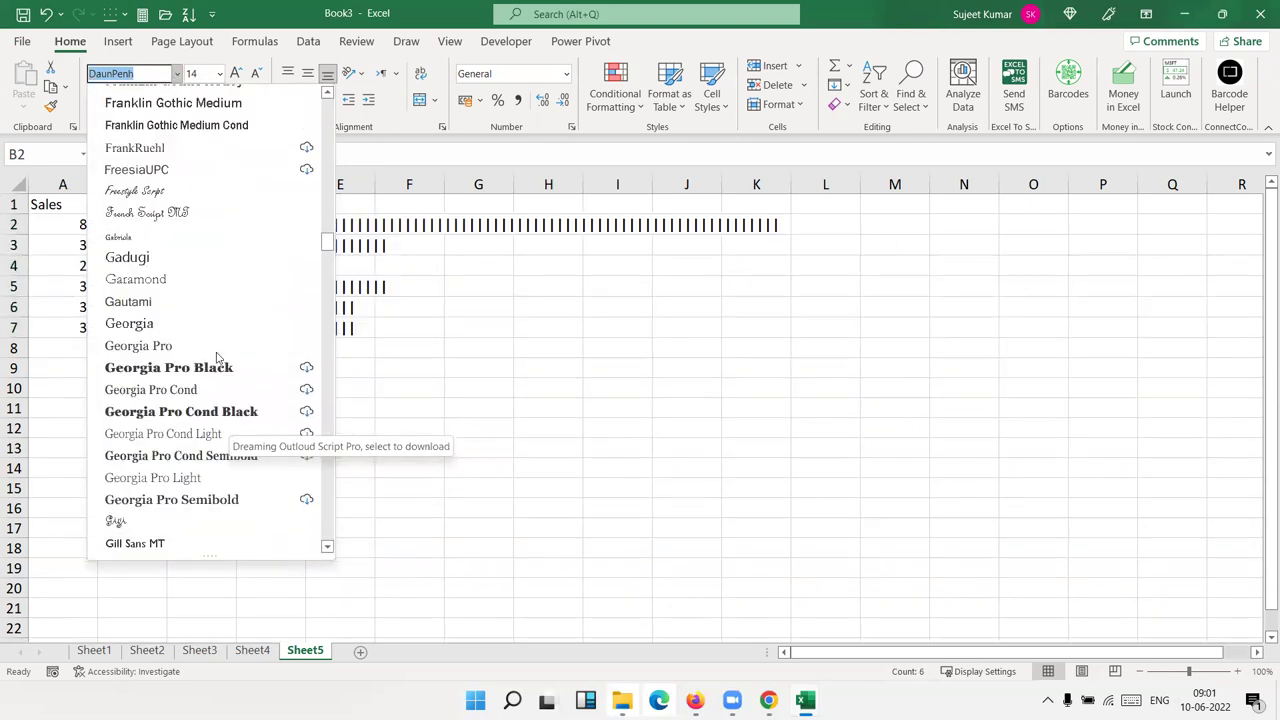
{"action": "scroll", "coordinate": [218, 360], "scroll_direction": "up", "scroll_amount": 7}
{"action": "scroll", "coordinate": [216, 350], "scroll_direction": "up", "scroll_amount": 7}
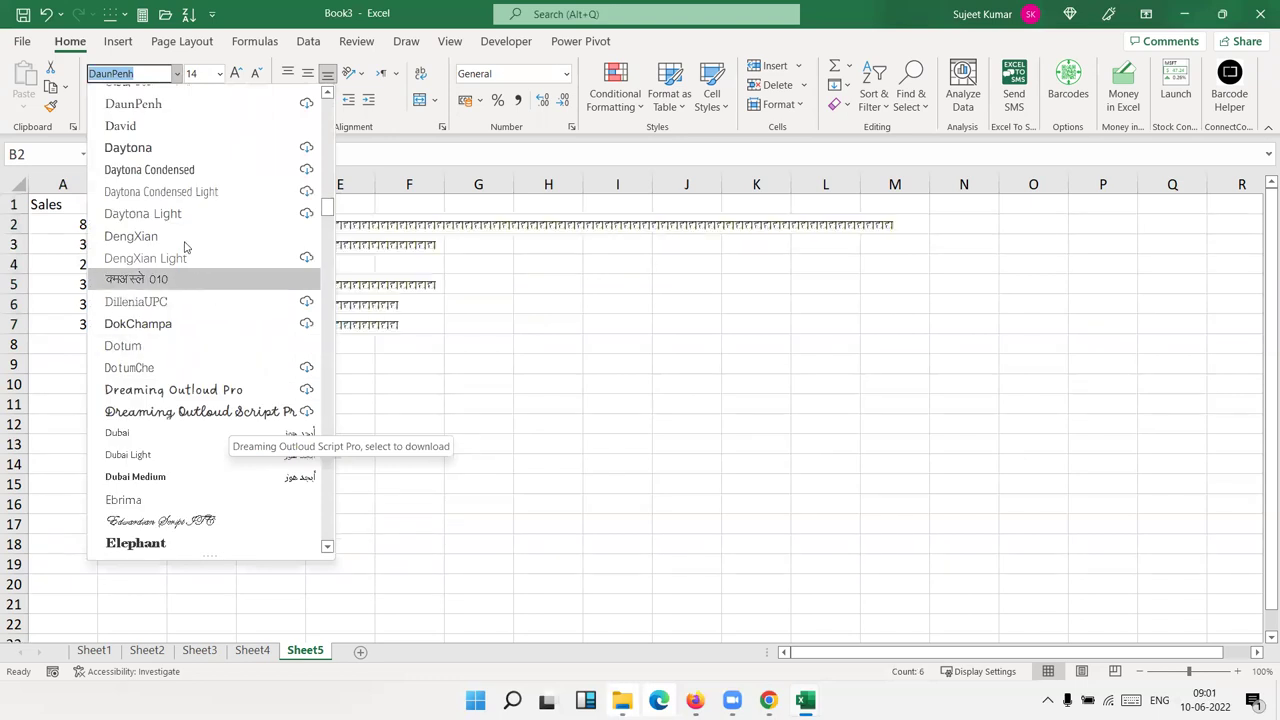
{"action": "scroll", "coordinate": [184, 246], "scroll_direction": "up", "scroll_amount": 3}
{"action": "scroll", "coordinate": [184, 248], "scroll_direction": "up", "scroll_amount": 6}
{"action": "scroll", "coordinate": [184, 248], "scroll_direction": "up", "scroll_amount": 6}
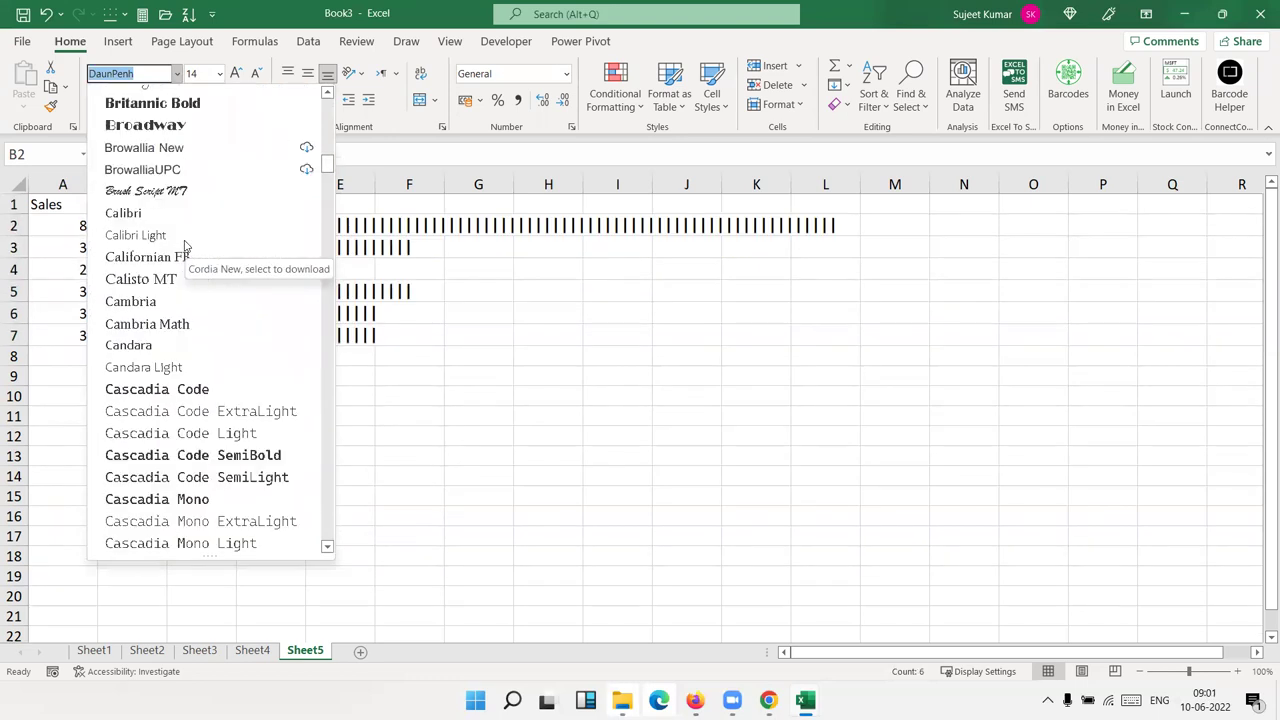
{"action": "left_click", "coordinate": [186, 102]}
{"action": "left_click", "coordinate": [289, 268]}
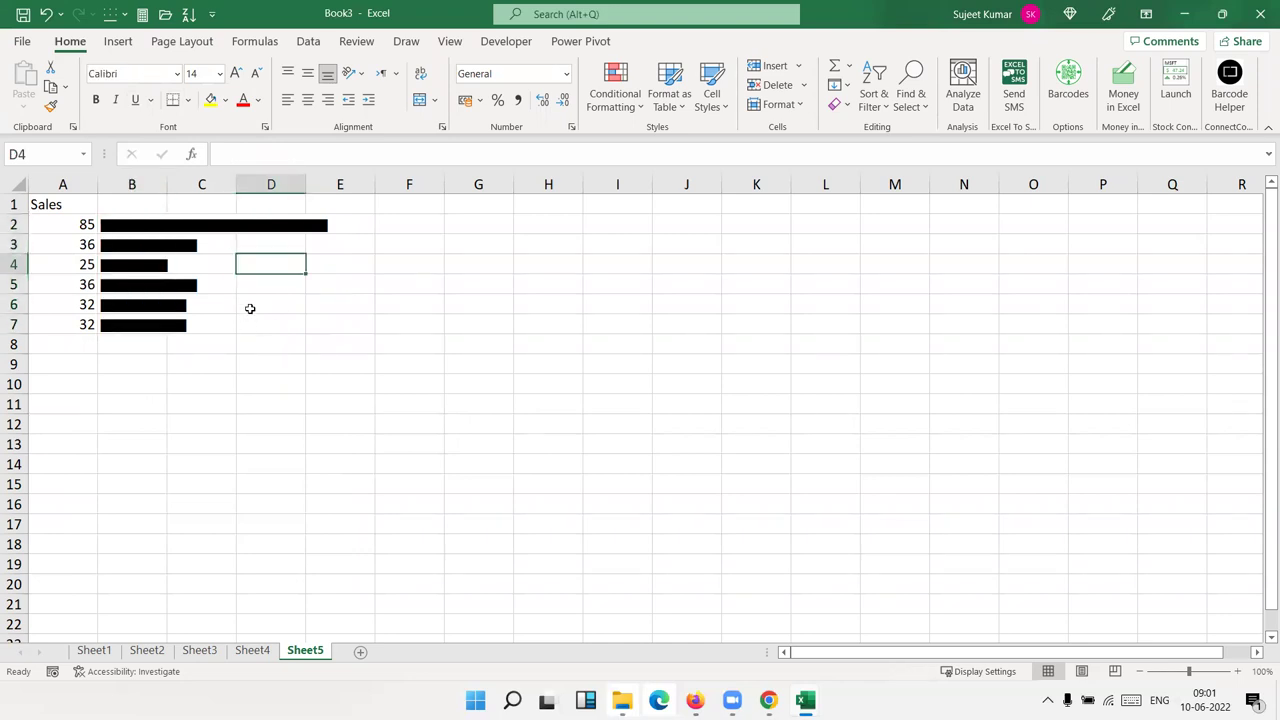
- Change the bars to =REPT("|",A2/5) down B2:B7 and colour them red
{"action": "left_click", "coordinate": [152, 227]}
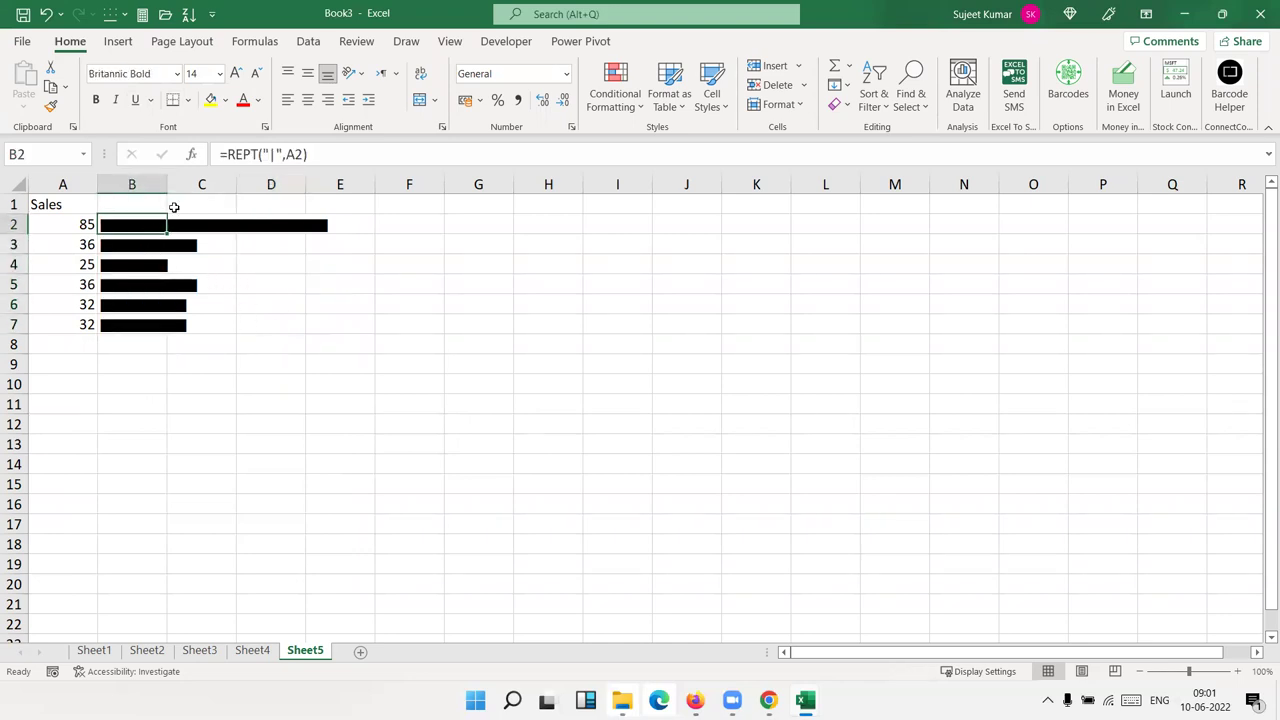
{"action": "left_click", "coordinate": [302, 154]}
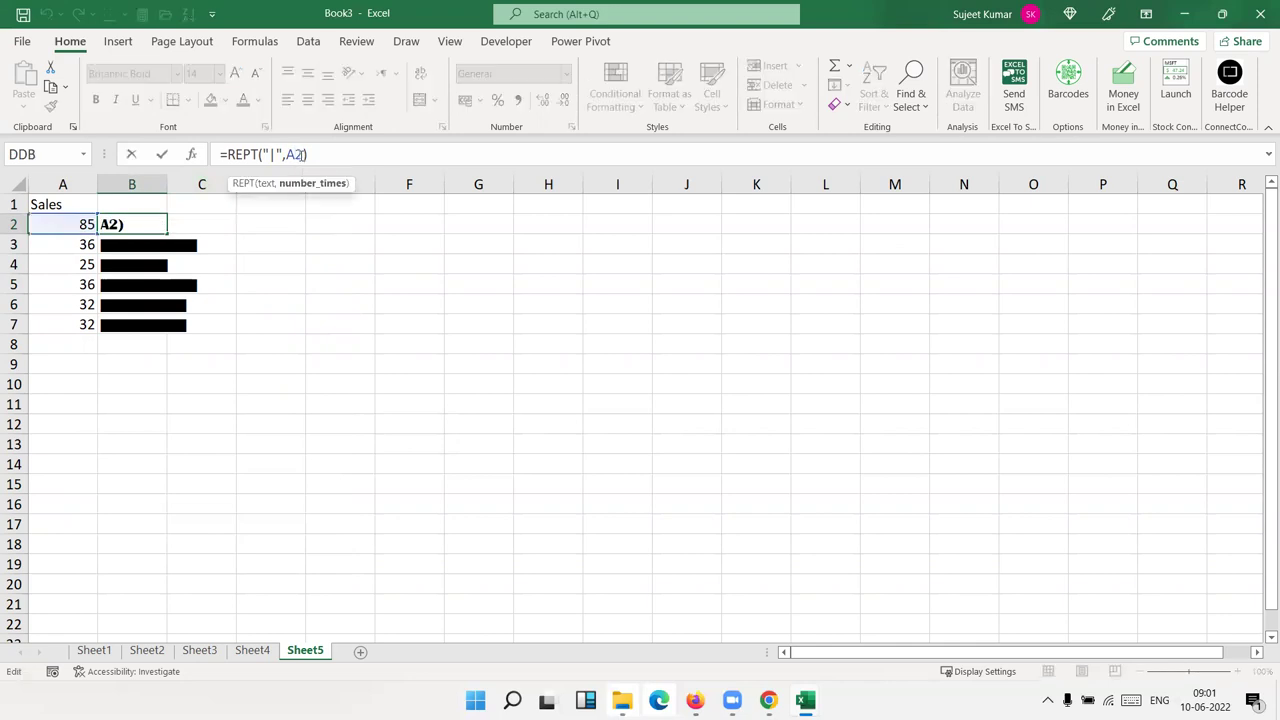
{"action": "type", "text": "/5"}
{"action": "key", "text": "Return"}
{"action": "key", "text": "Up"}
{"action": "key", "text": "ctrl+shift+Down"}
{"action": "key", "text": "ctrl+d"}
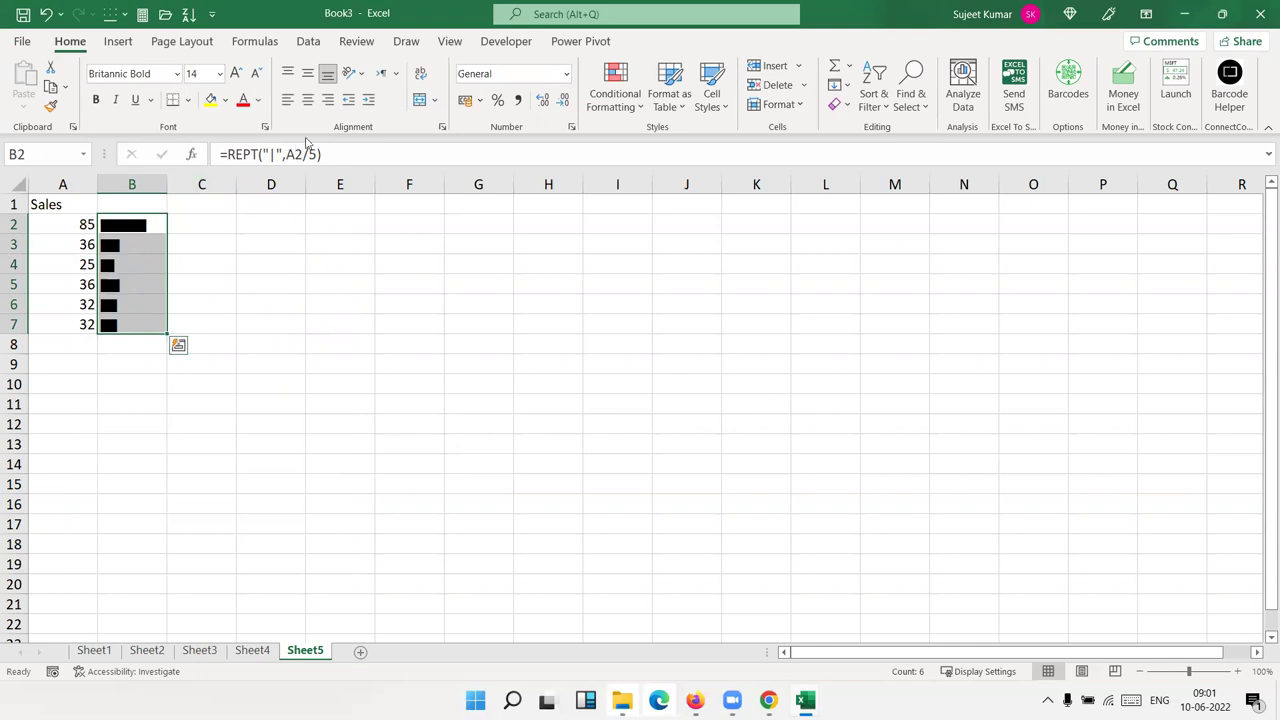
{"action": "left_click", "coordinate": [242, 100]}
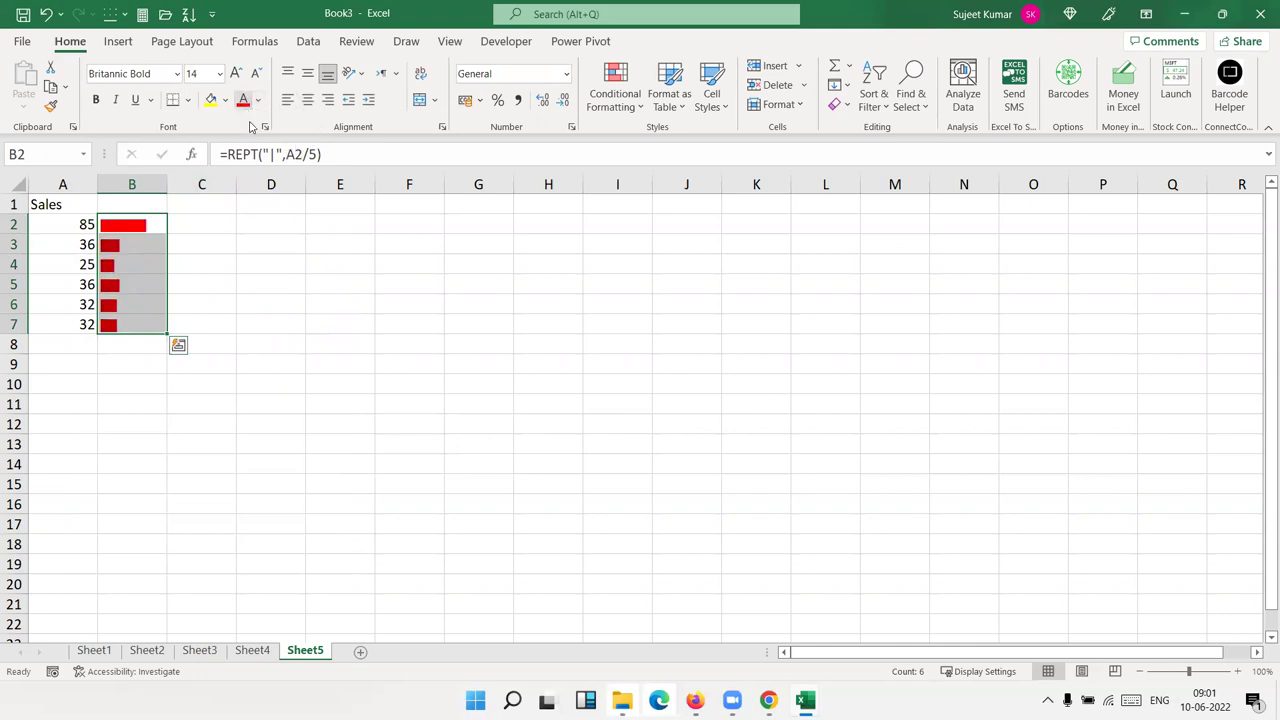
{"action": "left_click", "coordinate": [330, 418]}
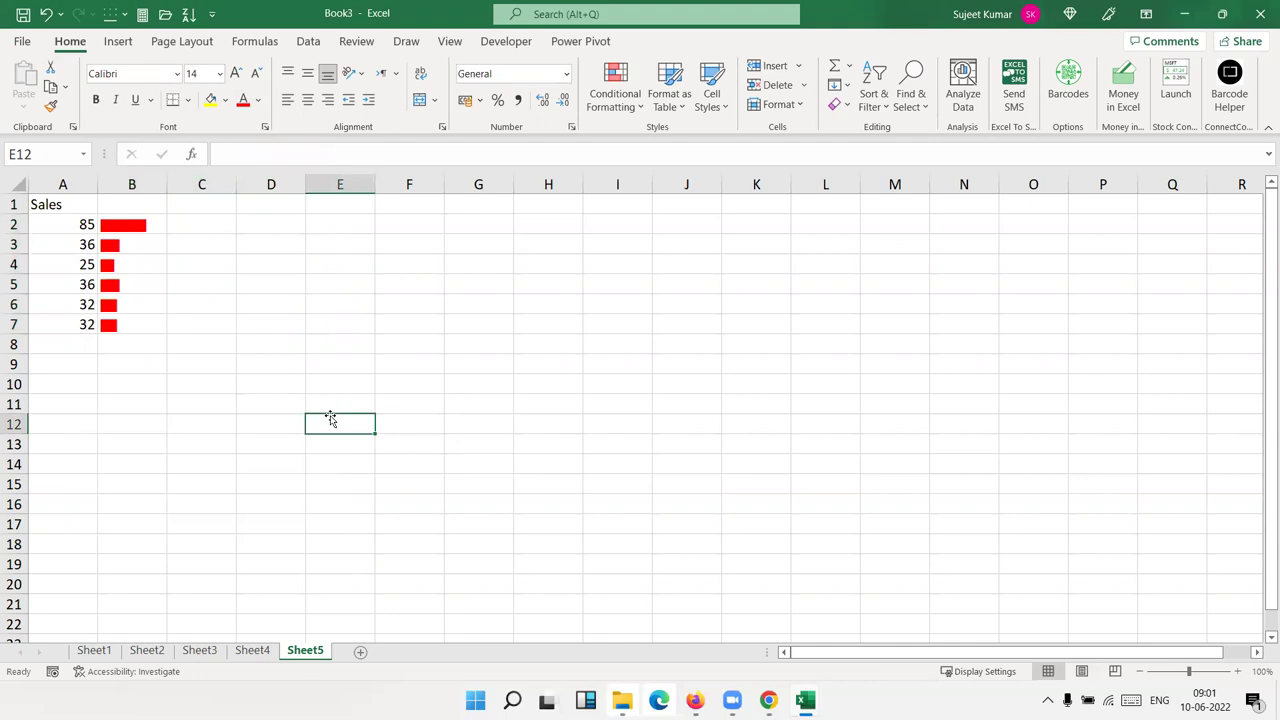
{"action": "left_click", "coordinate": [253, 350]}
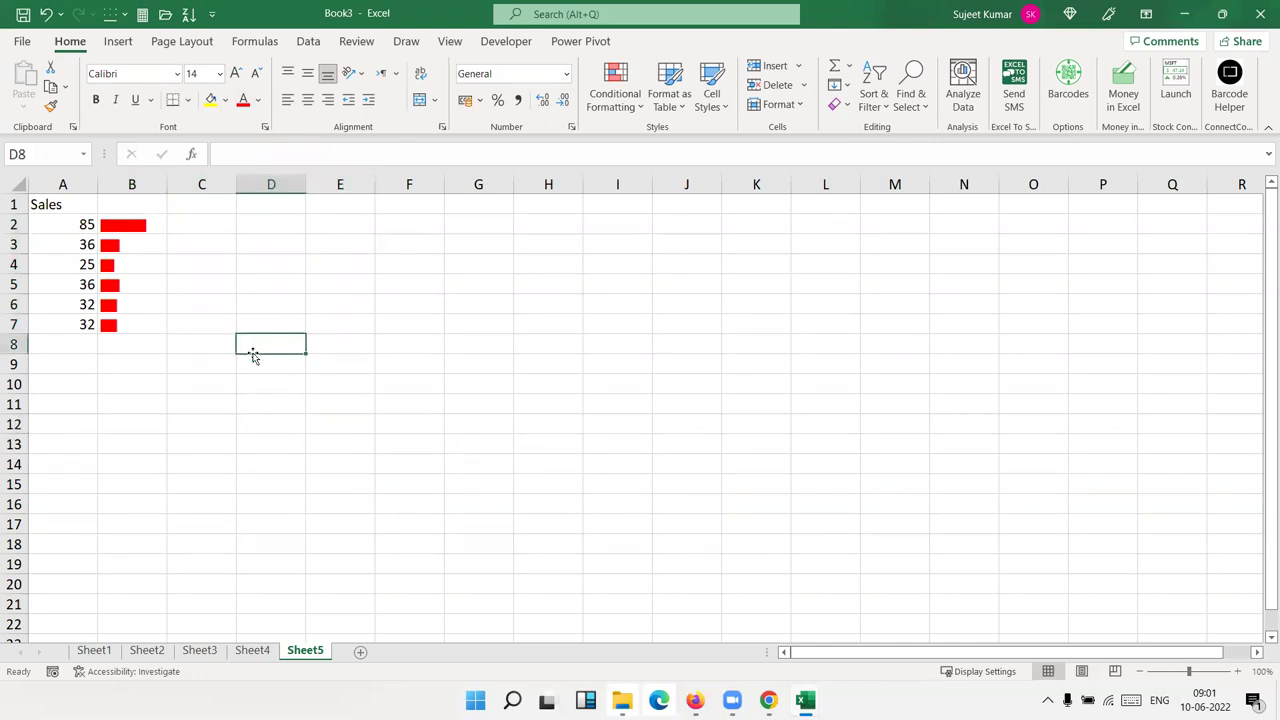
{"action": "type", "text": "36"}
{"action": "key", "text": "Escape"}
{"action": "type", "text": "="}
{"action": "left_click", "coordinate": [90, 243]}
{"action": "key", "text": "Return"}
{"action": "key", "text": "Up"}
{"action": "key", "text": "Right"}
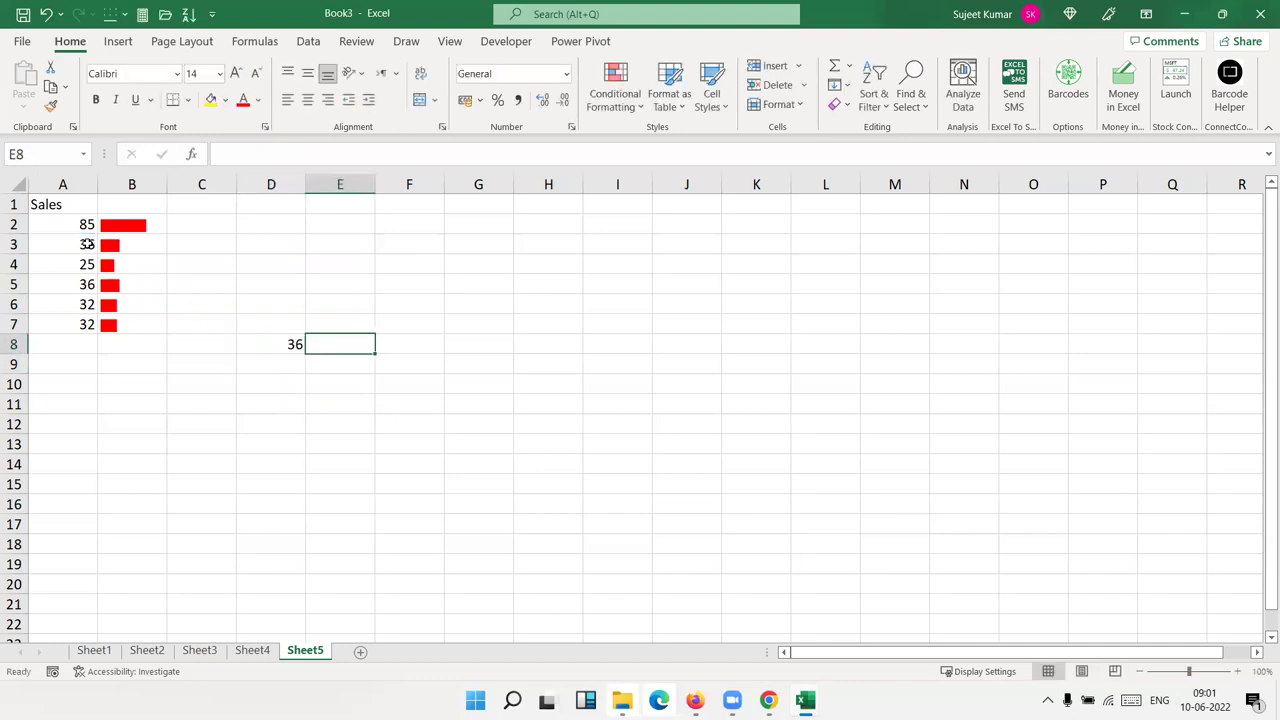
{"action": "type", "text": "="}
{"action": "left_click", "coordinate": [118, 247]}
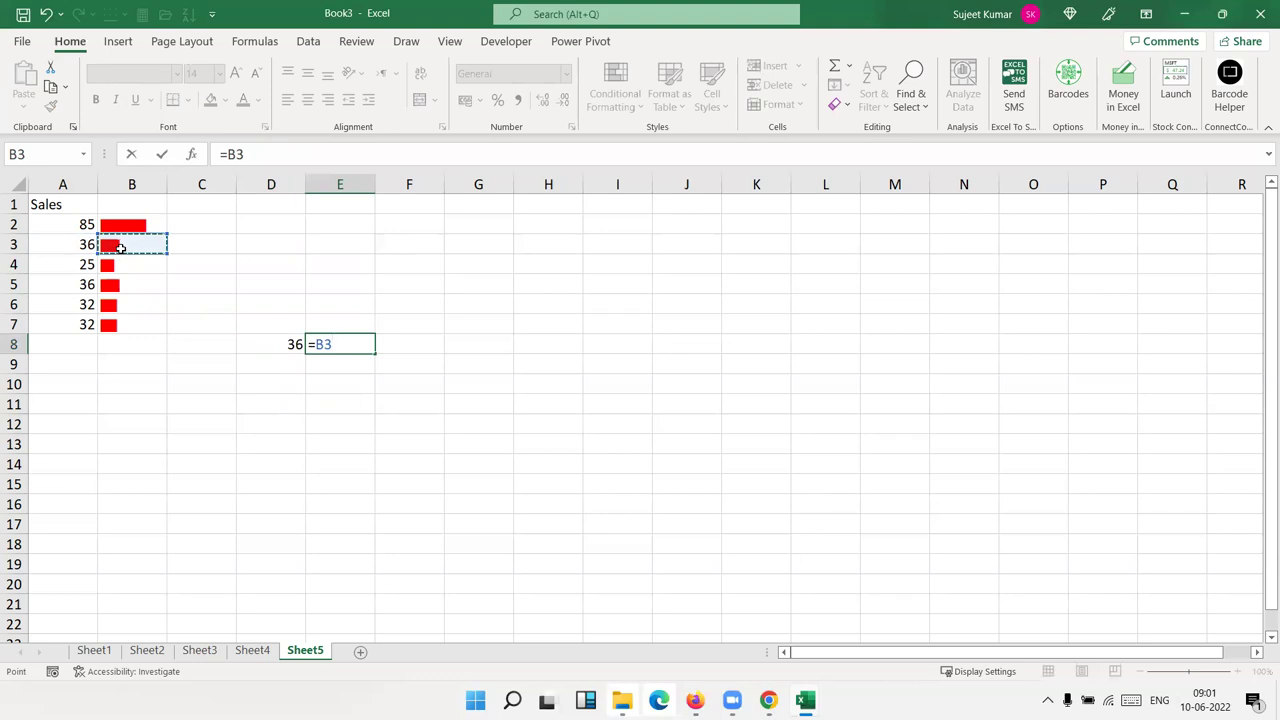
{"action": "key", "text": "Return"}
{"action": "left_click", "coordinate": [120, 246]}
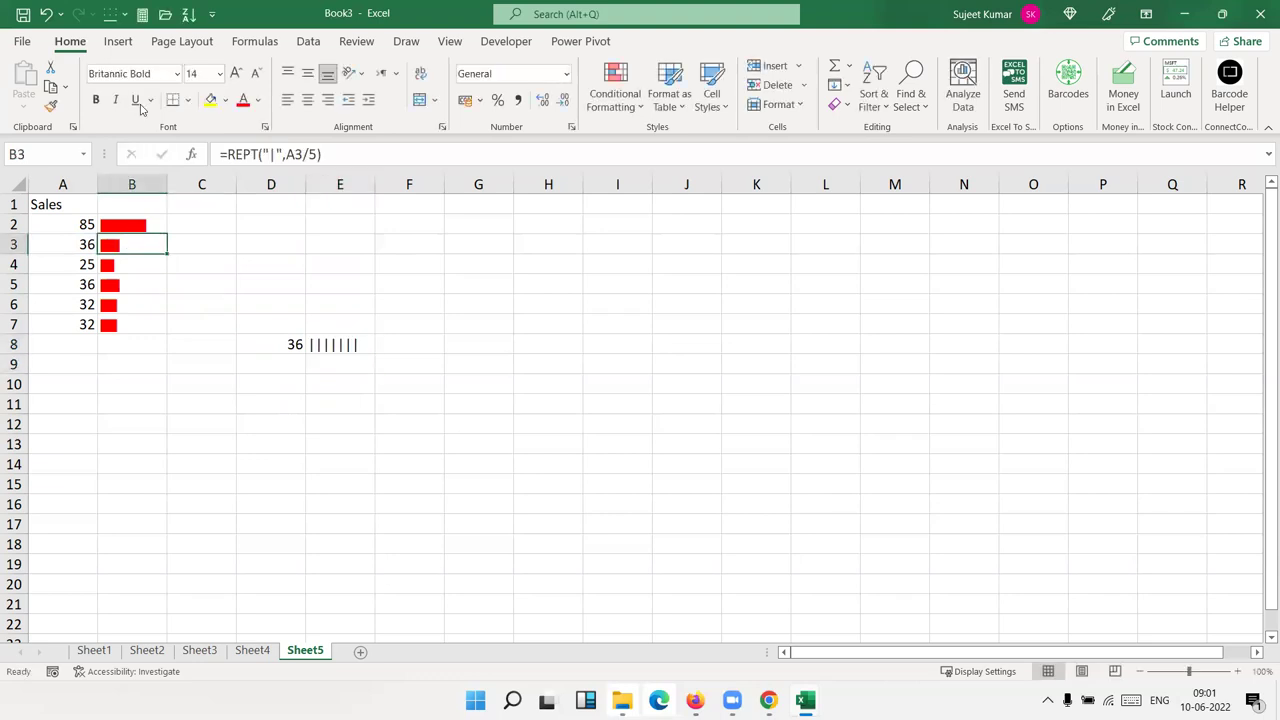
{"action": "left_click", "coordinate": [51, 106]}
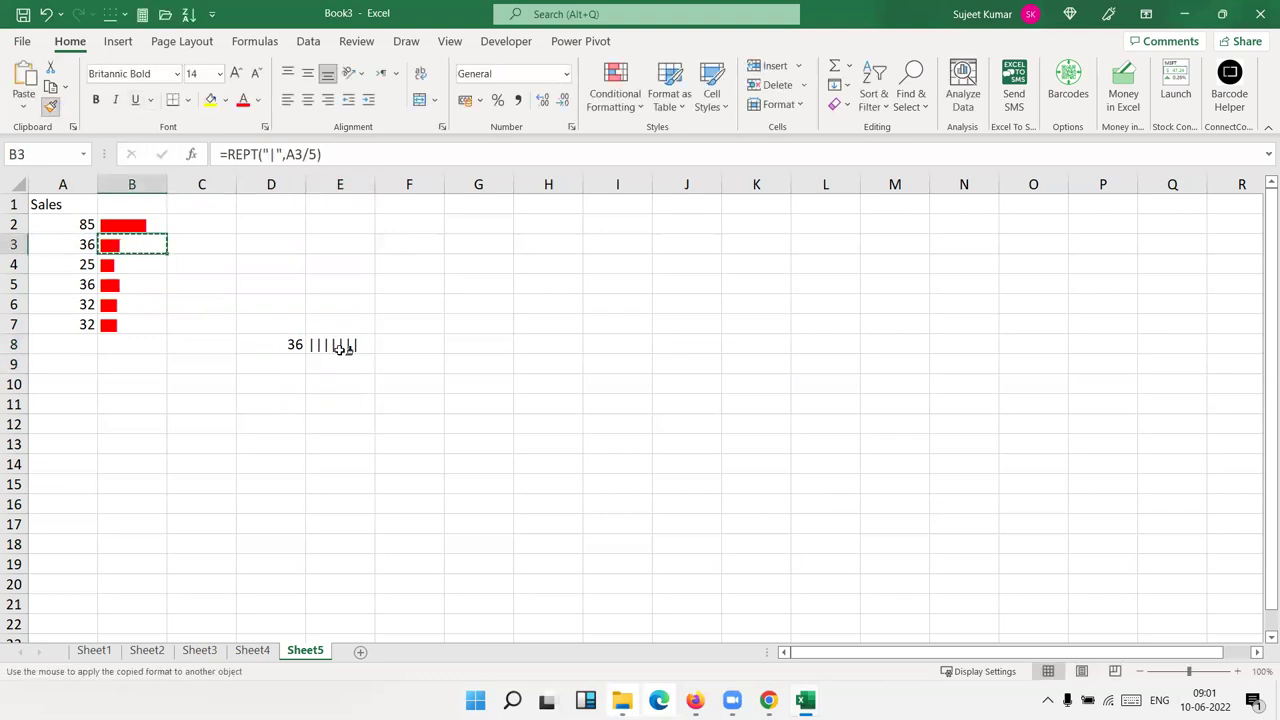
{"action": "left_click", "coordinate": [343, 347]}
{"action": "left_click", "coordinate": [246, 397]}
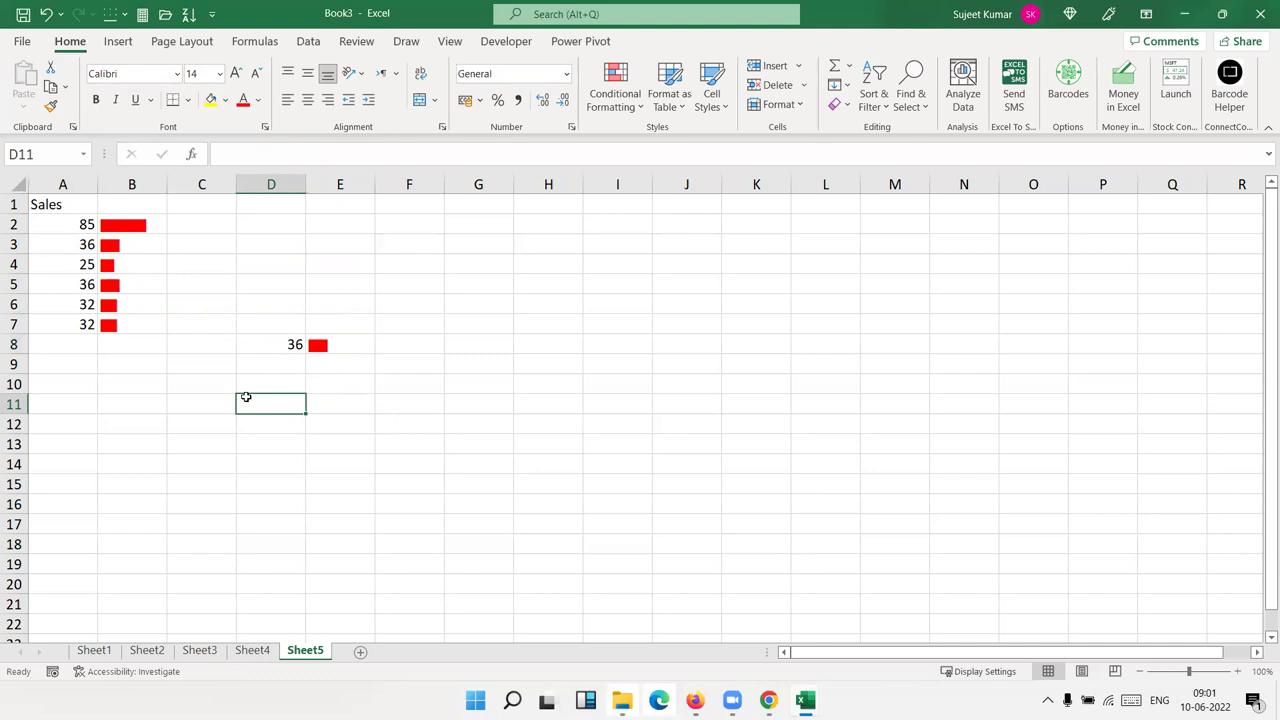
{"action": "left_click_drag", "start_coordinate": [288, 345], "coordinate": [315, 346]}
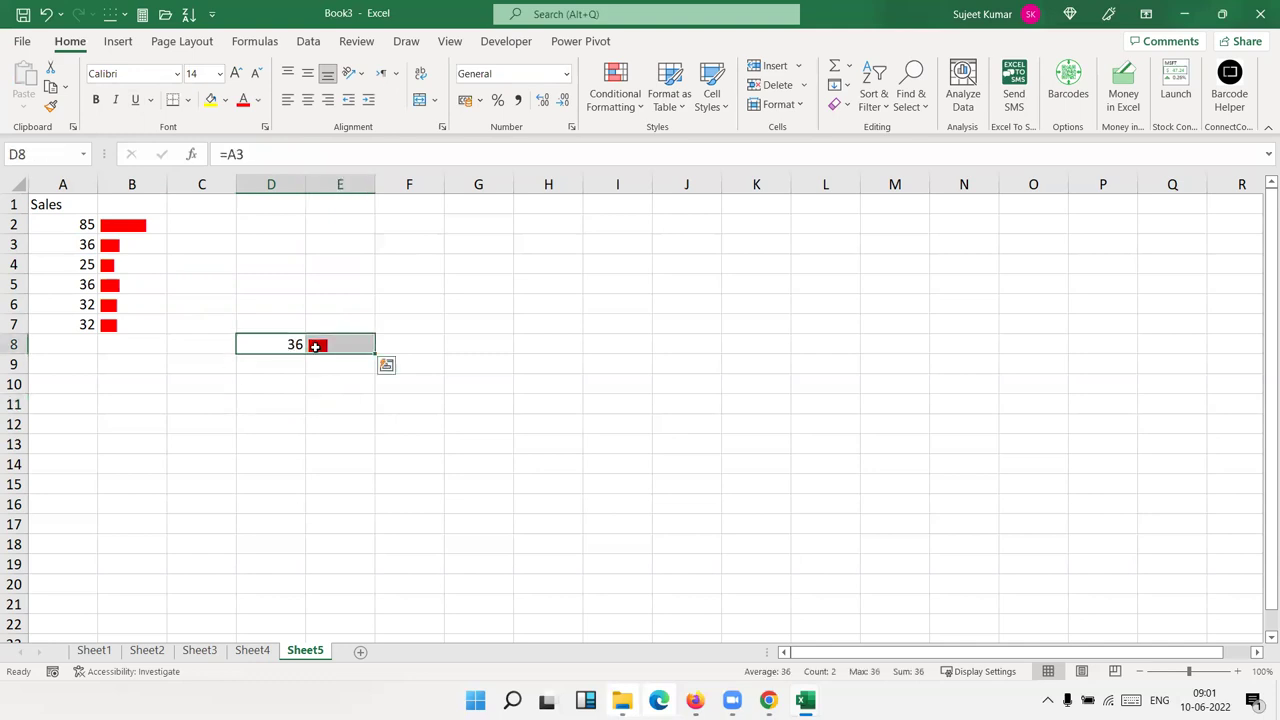
{"action": "key", "text": "Delete"}
{"action": "left_click_drag", "start_coordinate": [408, 203], "coordinate": [450, 204]}
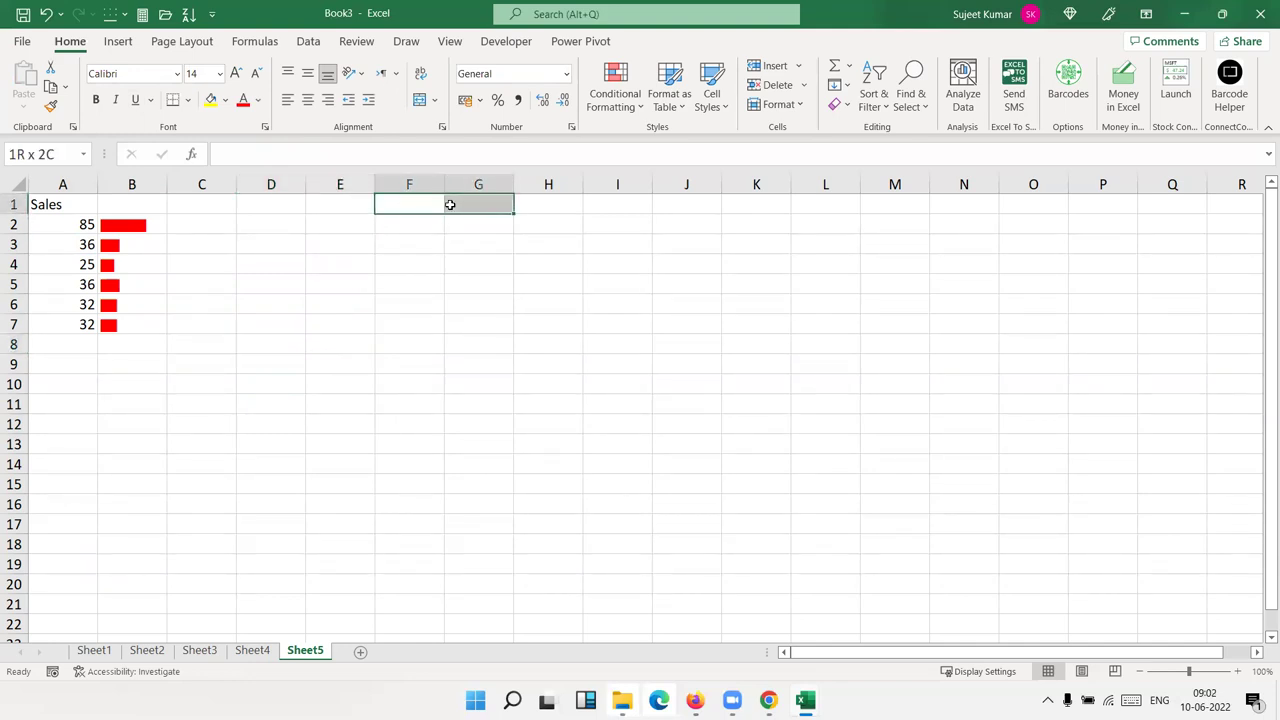
{"action": "left_click", "coordinate": [425, 204]}
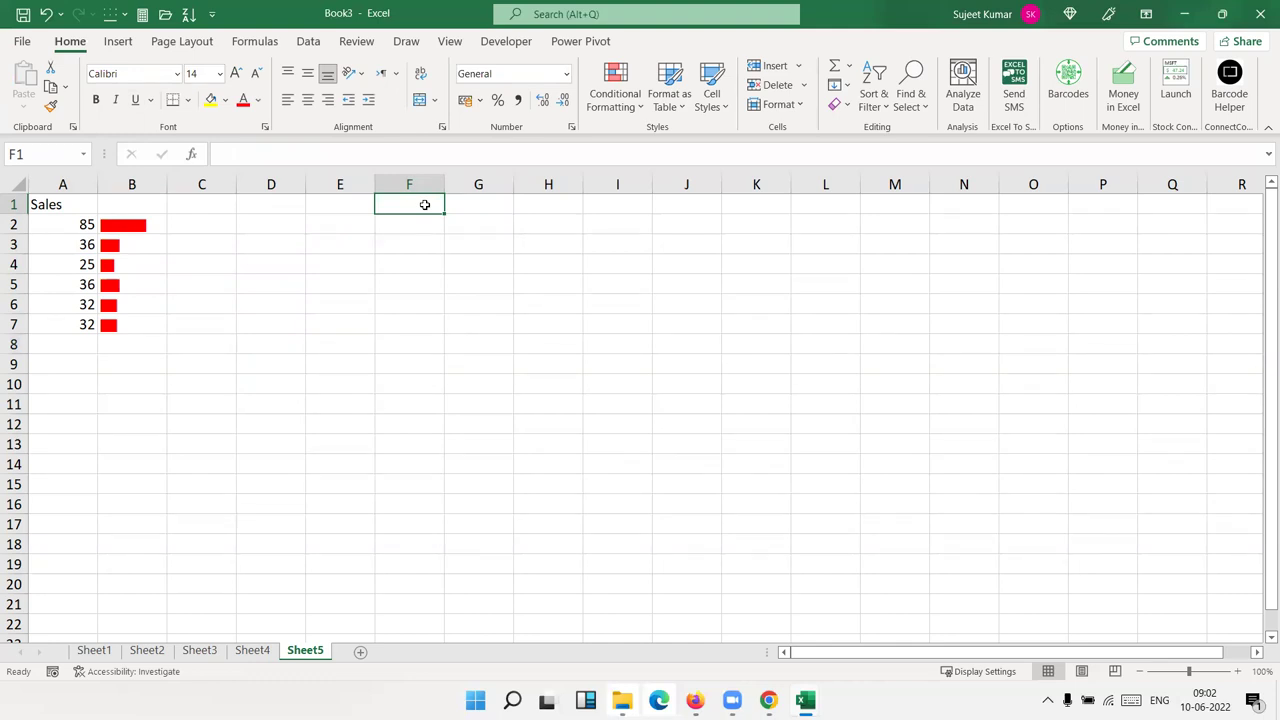
{"action": "type", "text": "Loss"}
{"action": "key", "text": "Tab"}
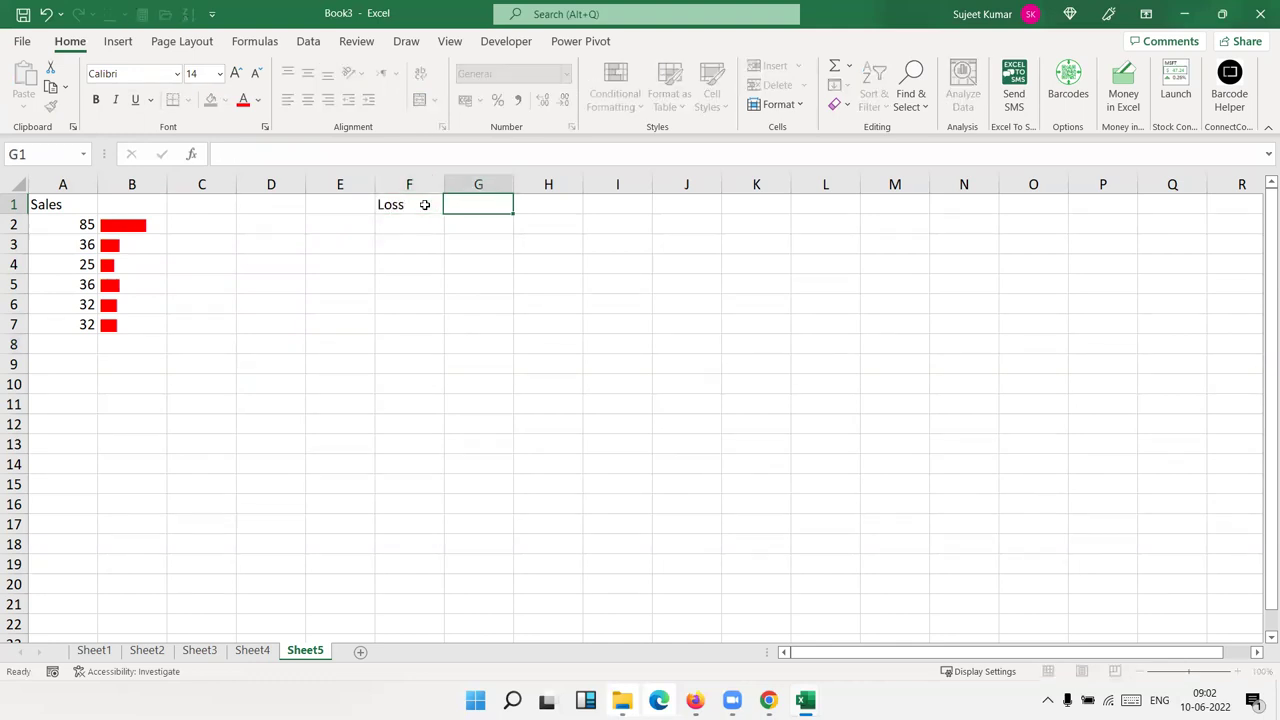
{"action": "type", "text": "Pro"}
{"action": "type", "text": "fi"}
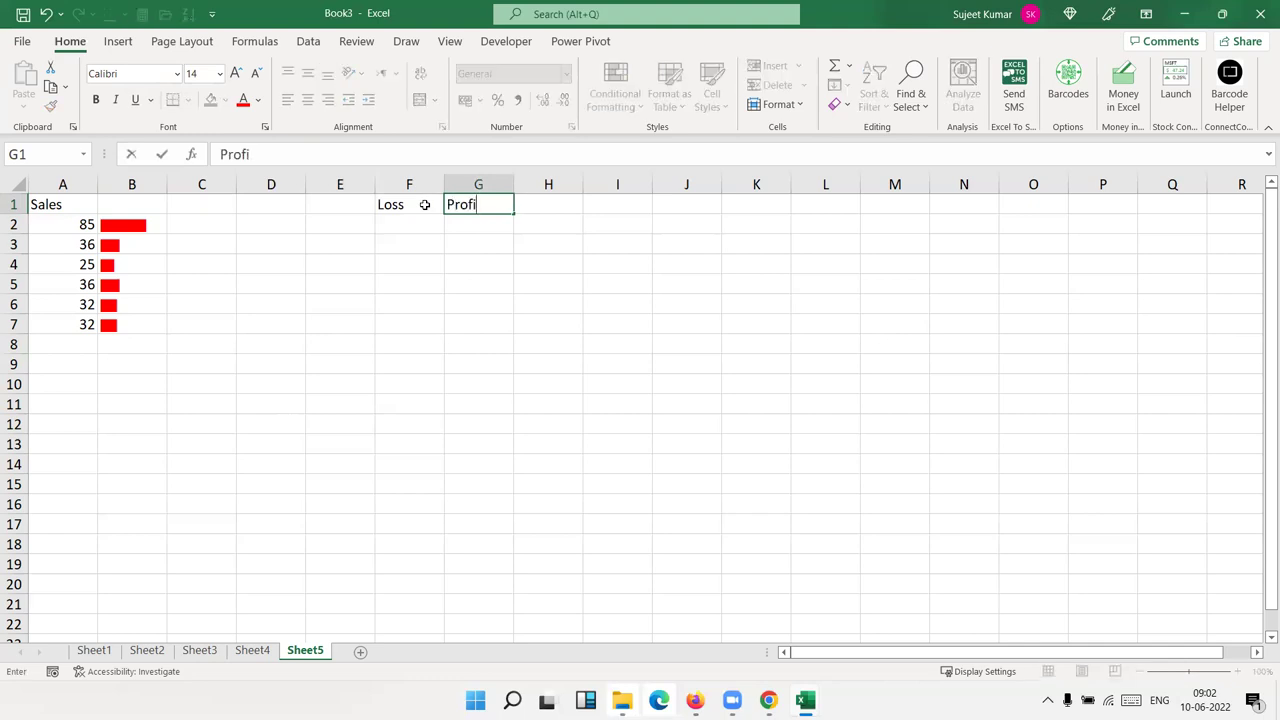
{"action": "type", "text": "t"}
{"action": "key", "text": "Return"}
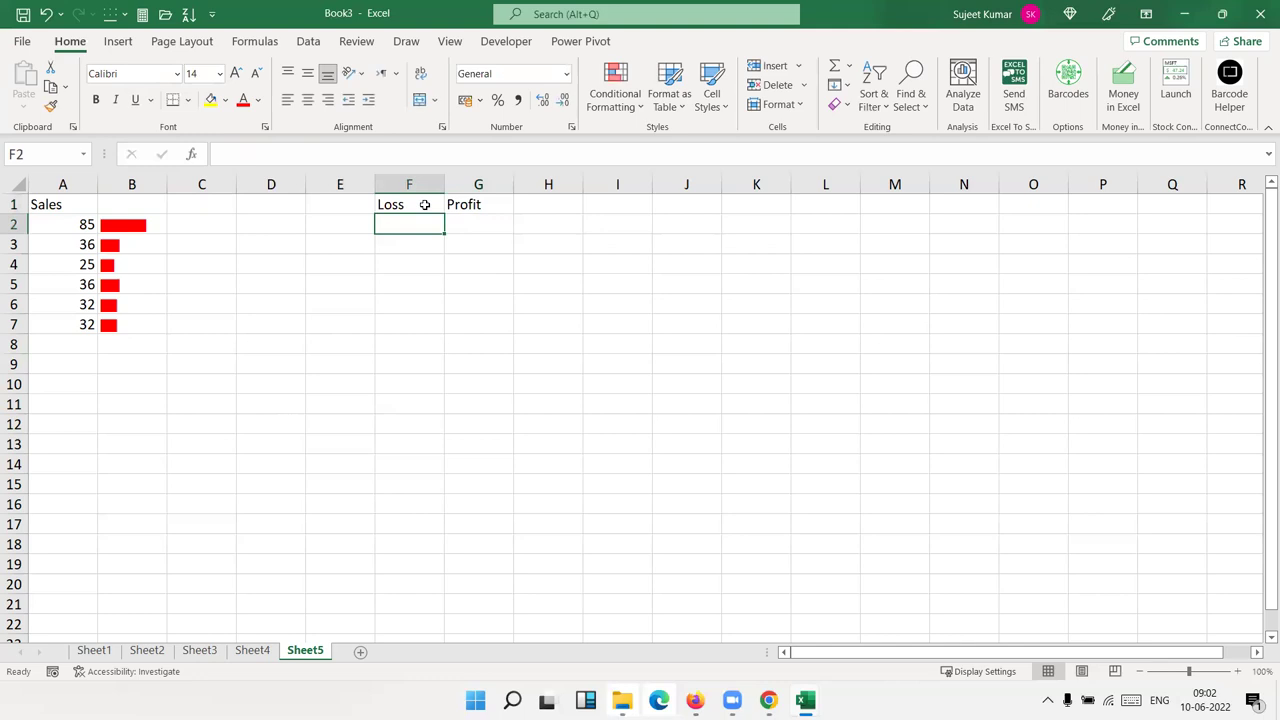
{"action": "type", "text": "%"}
{"action": "key", "text": "BackSpace"}
{"action": "key", "text": "Escape"}
{"action": "key", "text": "Right"}
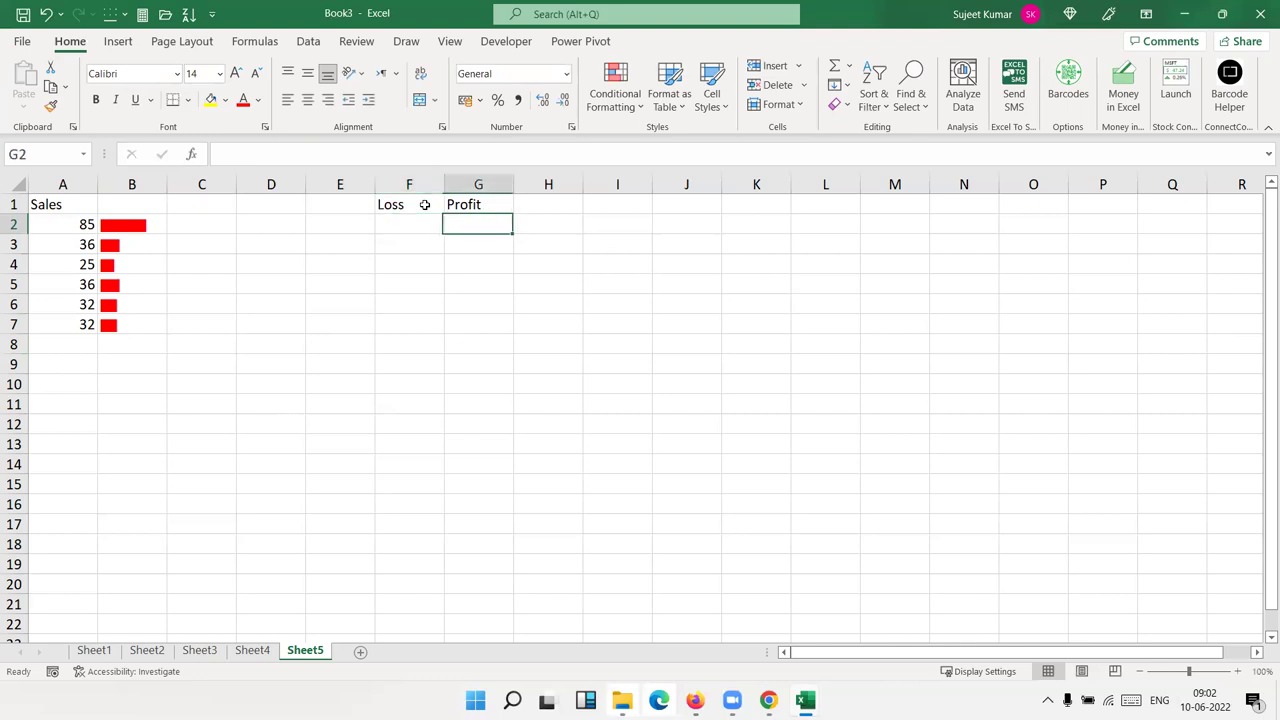
{"action": "key", "text": "Left"}
{"action": "key", "text": "Left"}
{"action": "key", "text": "Up"}
{"action": "key", "text": "Left"}
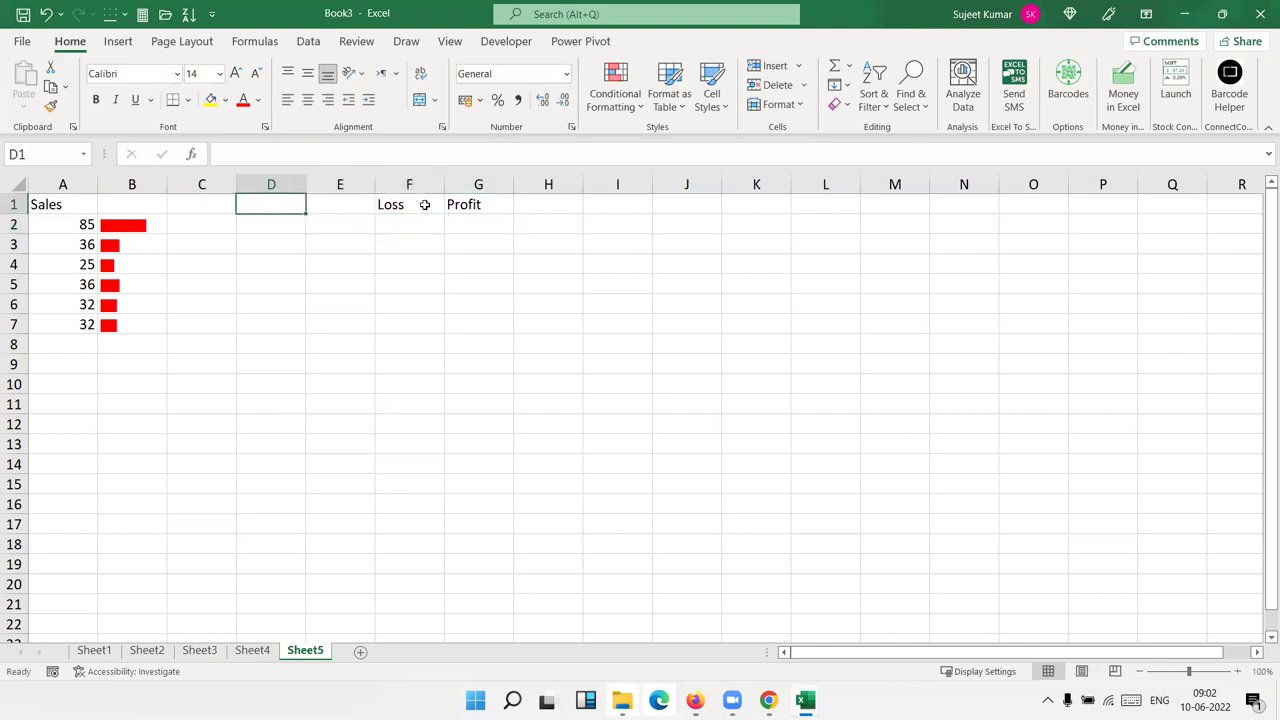
{"action": "left_click_drag", "start_coordinate": [423, 204], "coordinate": [463, 204]}
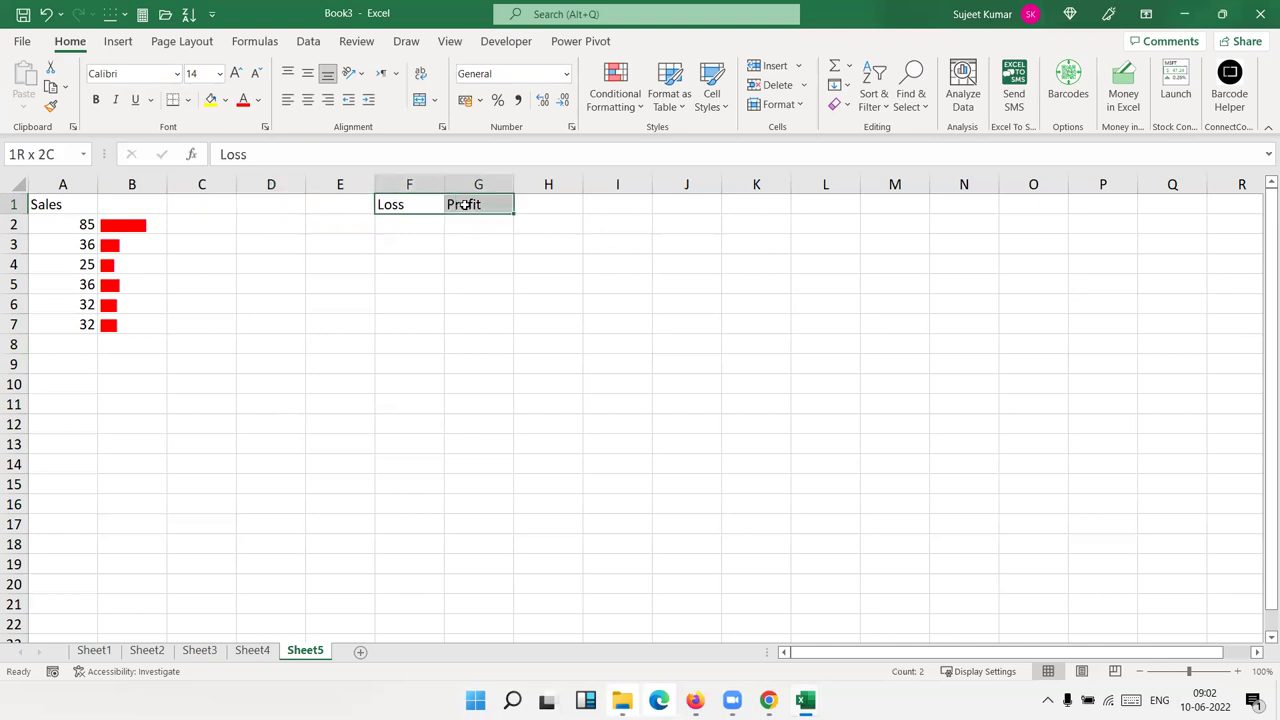
{"action": "key", "text": "Delete"}
{"action": "key", "text": "Left"}
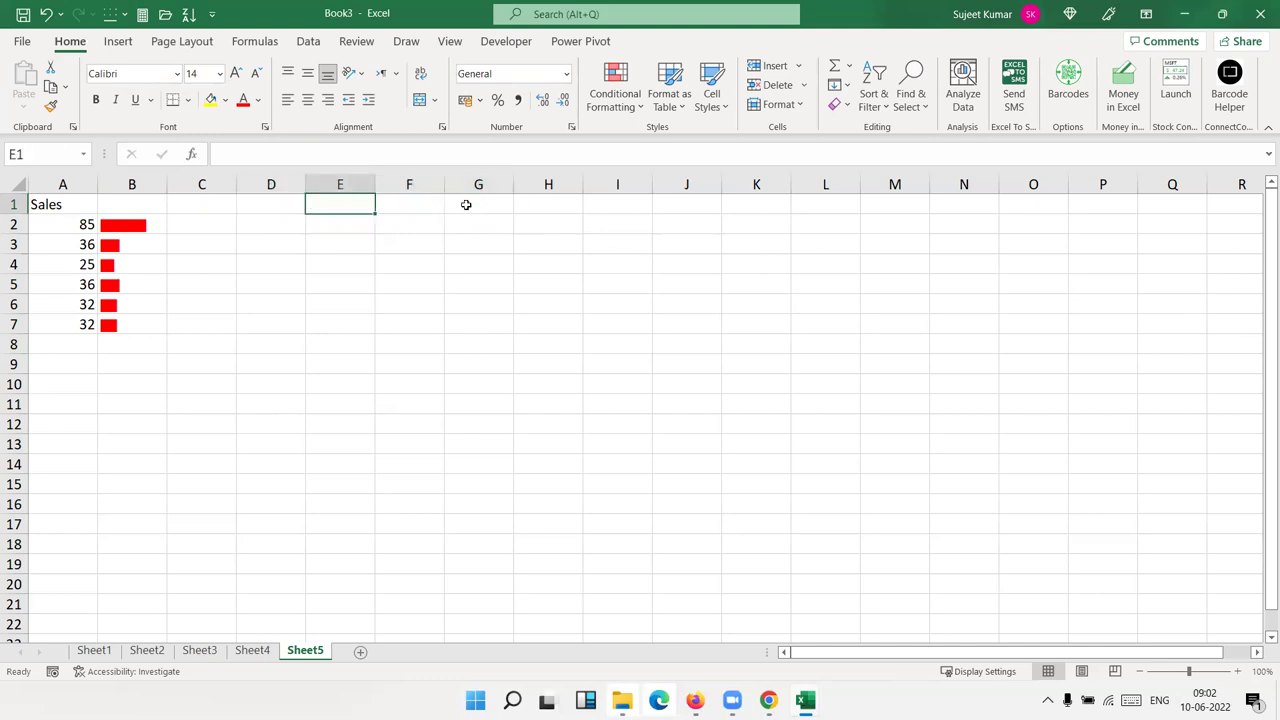
- Type 'Profit/Loss' in E1 with 85, 25 and -62 beneath it
{"action": "type", "text": "Profit/Loss"}
{"action": "key", "text": "Return"}
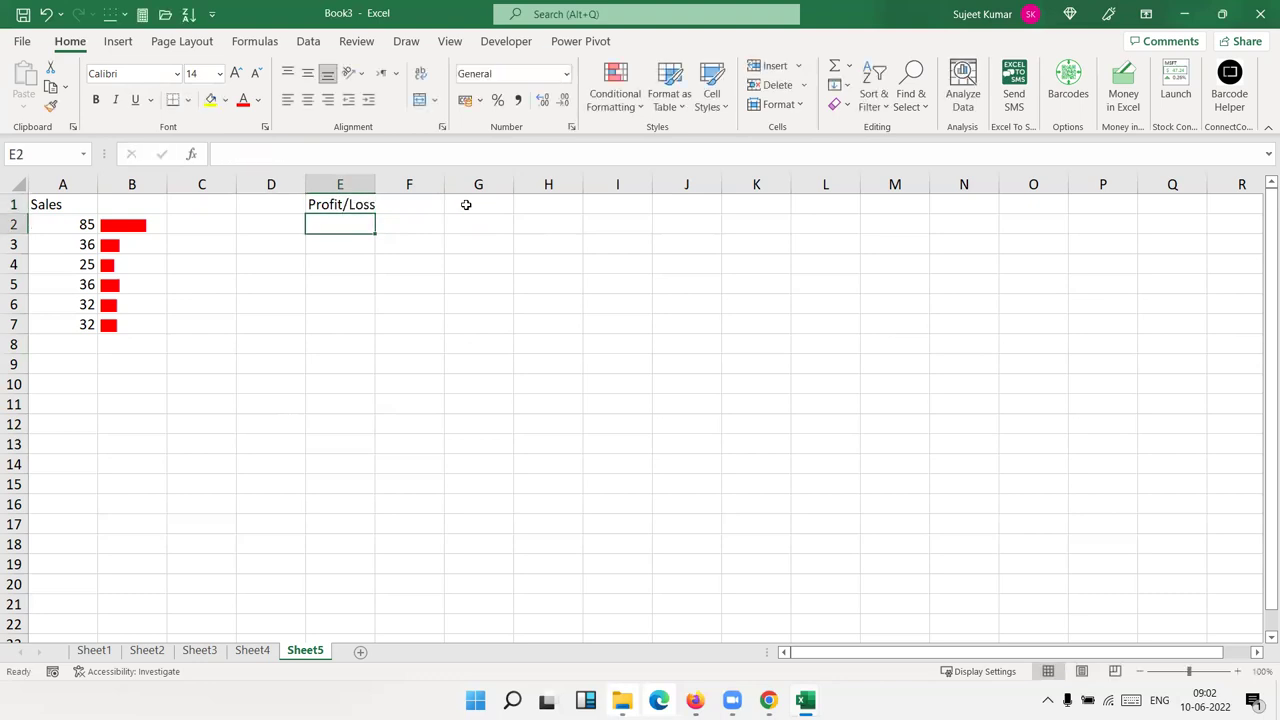
{"action": "type", "text": "8"}
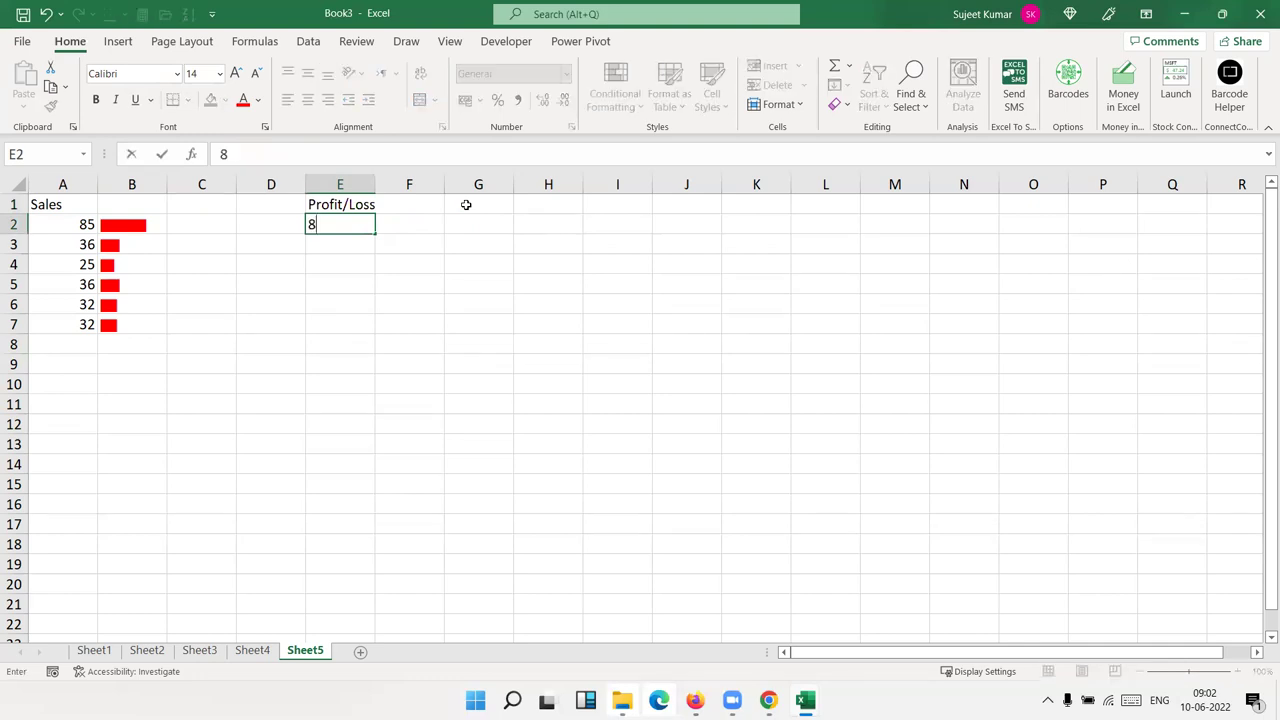
{"action": "type", "text": "5"}
{"action": "key", "text": "Return"}
{"action": "type", "text": "25"}
{"action": "key", "text": "Return"}
{"action": "type", "text": "2"}
{"action": "key", "text": "Escape"}
{"action": "key", "text": "Up"}
{"action": "key", "text": "Down"}
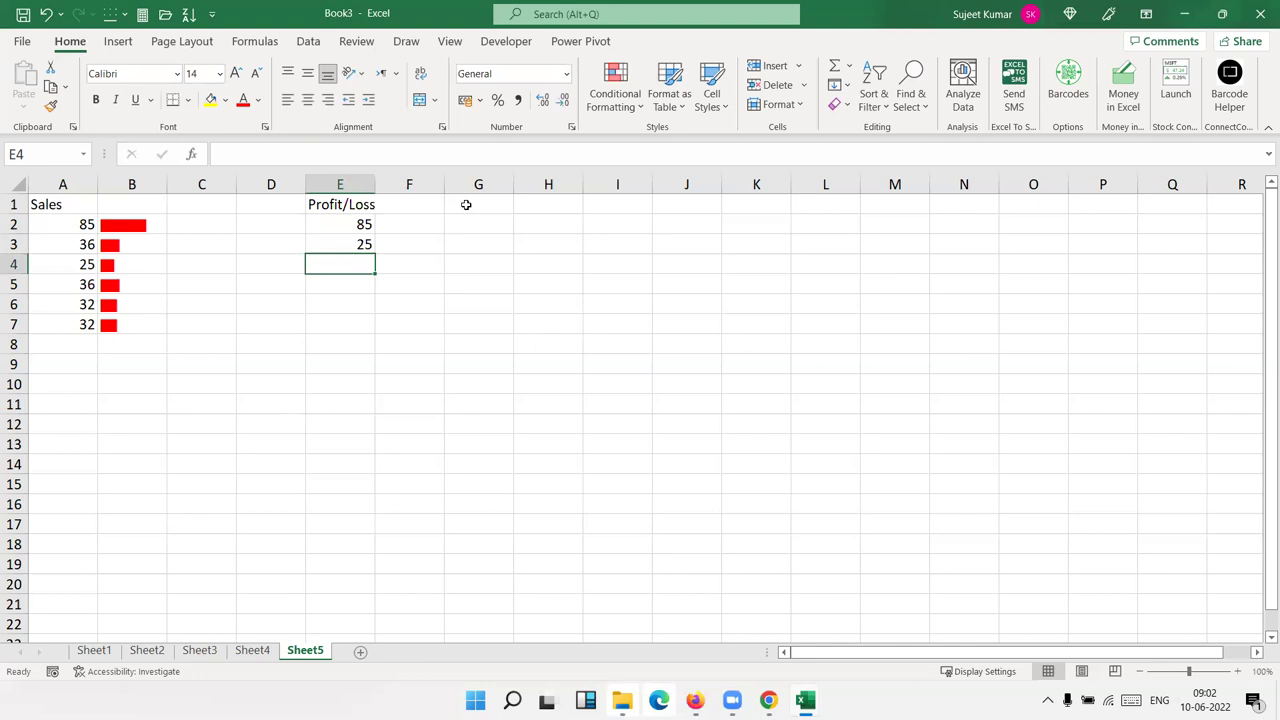
{"action": "type", "text": "6"}
{"action": "key", "text": "Escape"}
{"action": "type", "text": "-62"}
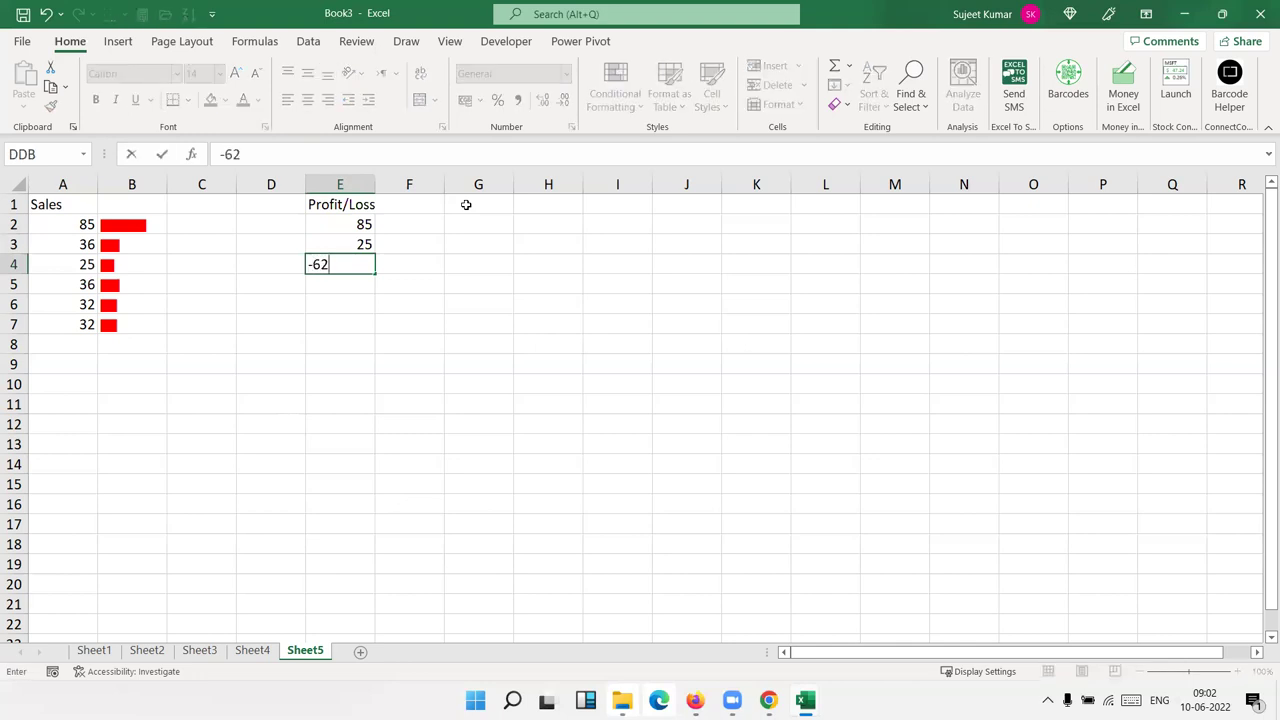
{"action": "key", "text": "Return"}
- Enter 25, -58, 65 and -85 in E5:E8
{"action": "type", "text": "25"}
{"action": "key", "text": "Return"}
{"action": "type", "text": "-58"}
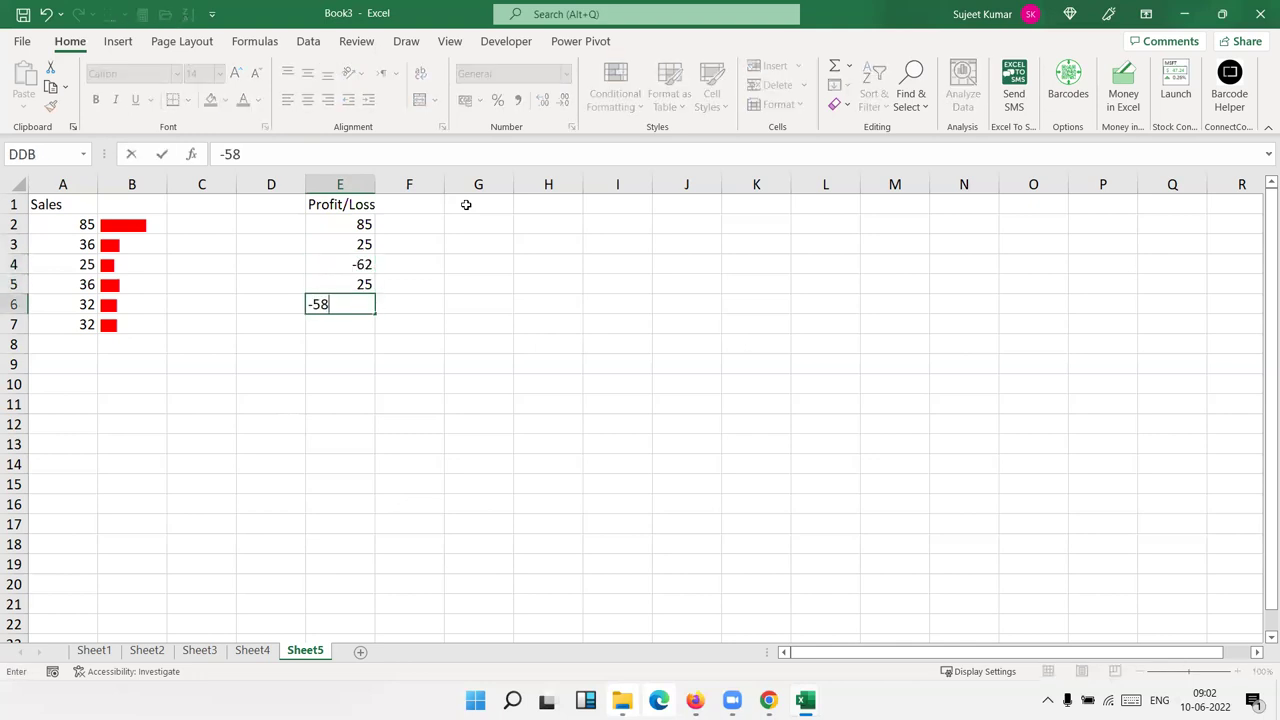
{"action": "key", "text": "Return"}
{"action": "type", "text": "65"}
{"action": "key", "text": "Return"}
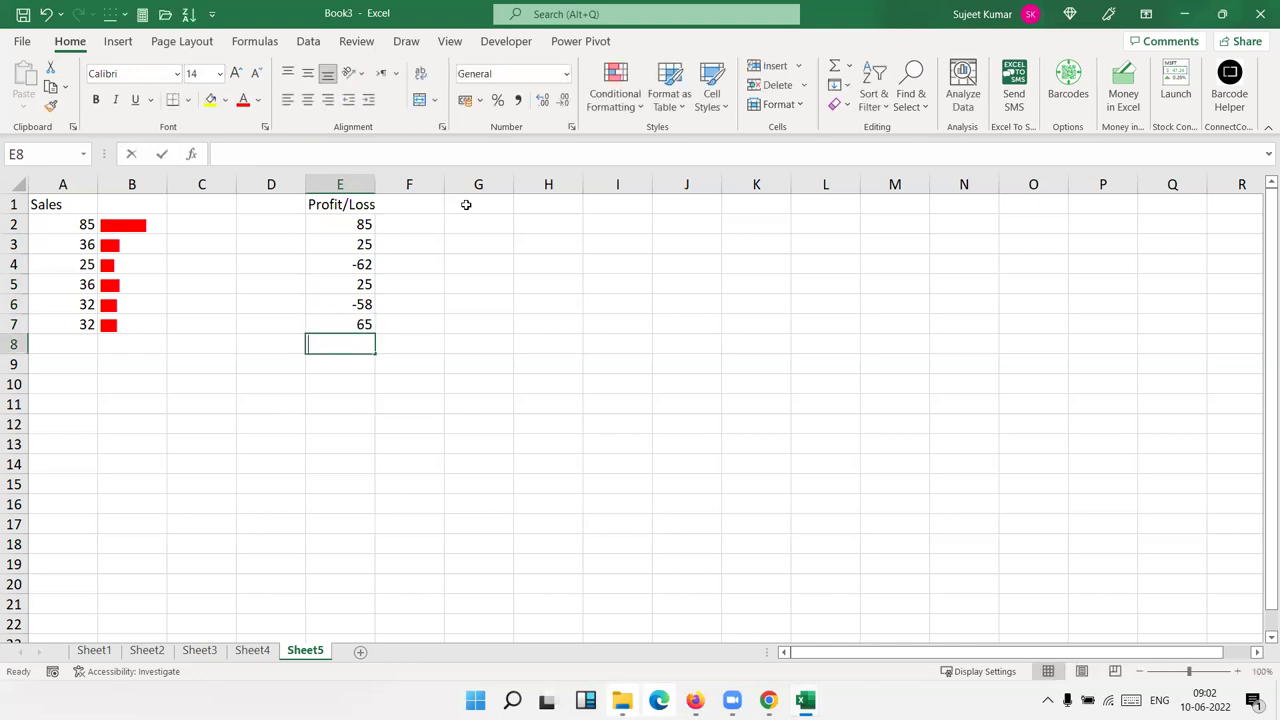
{"action": "type", "text": "-85"}
{"action": "left_click", "coordinate": [434, 328]}
{"action": "left_click", "coordinate": [424, 234]}
{"action": "left_click", "coordinate": [469, 205]}
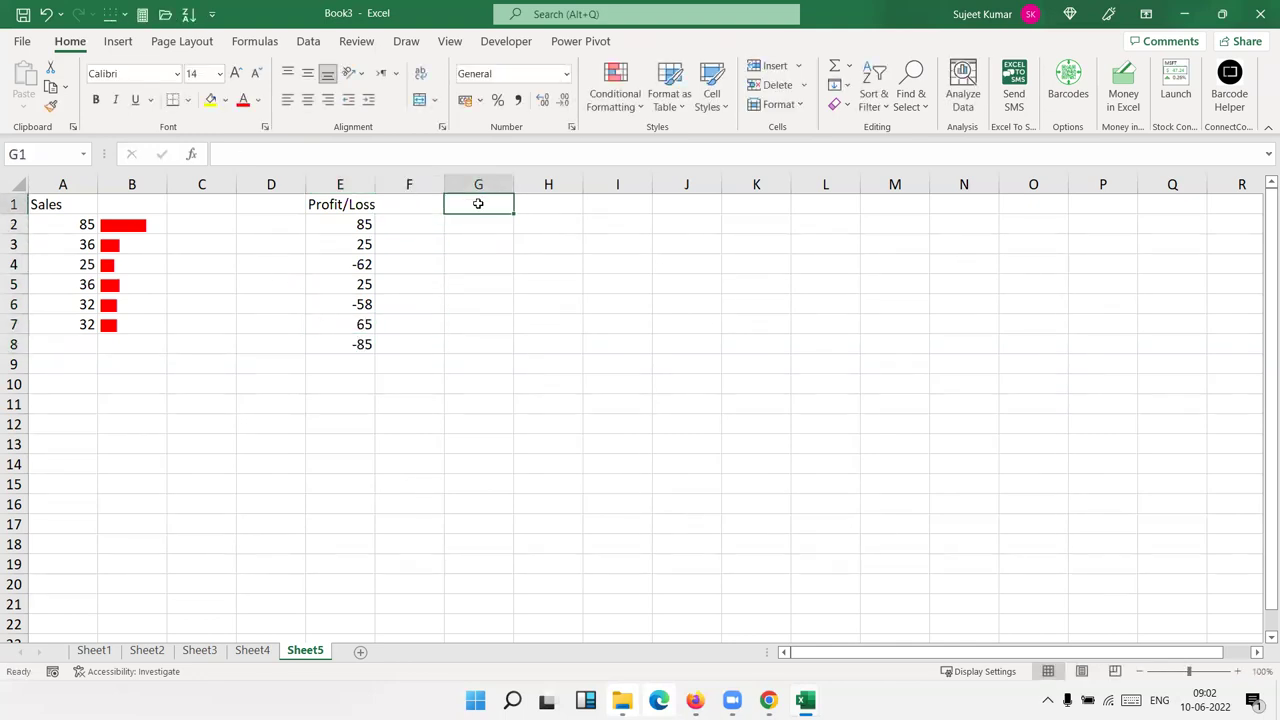
- Add the headings 'Loss' in G1 and 'Profit' in H1
{"action": "type", "text": "Loss"}
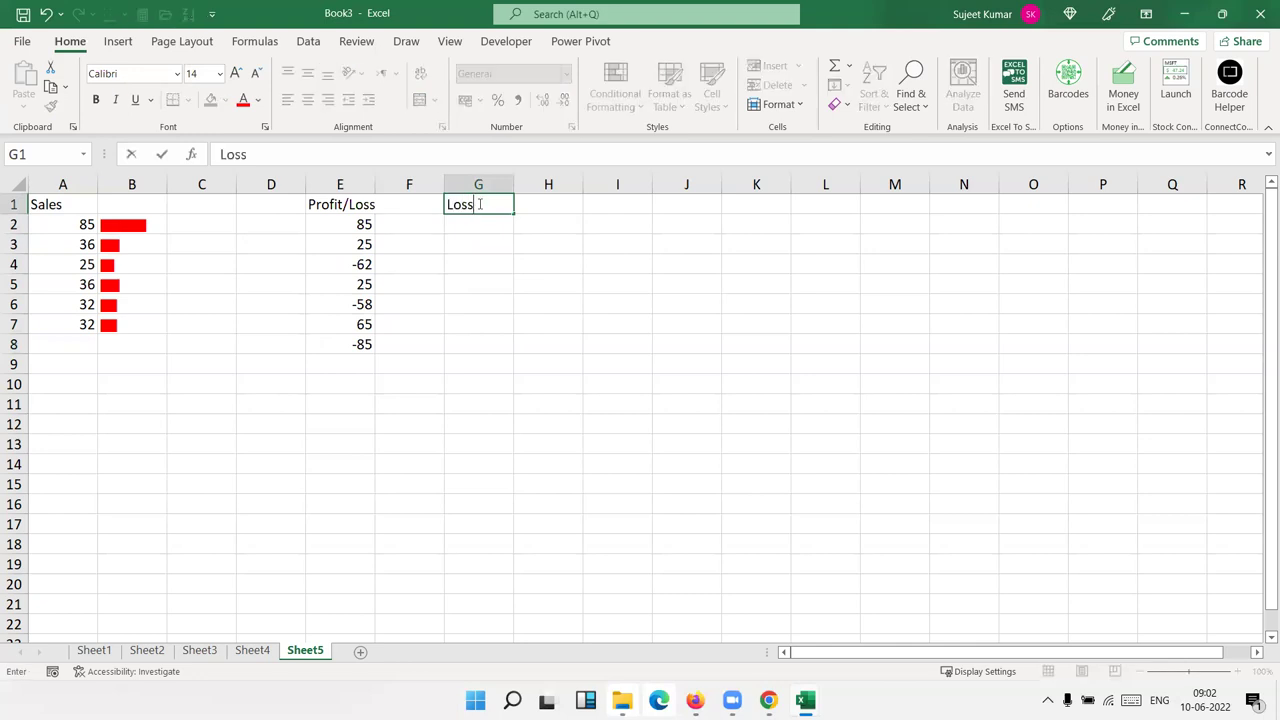
{"action": "key", "text": "Tab"}
{"action": "type", "text": "Profit"}
{"action": "key", "text": "Return"}
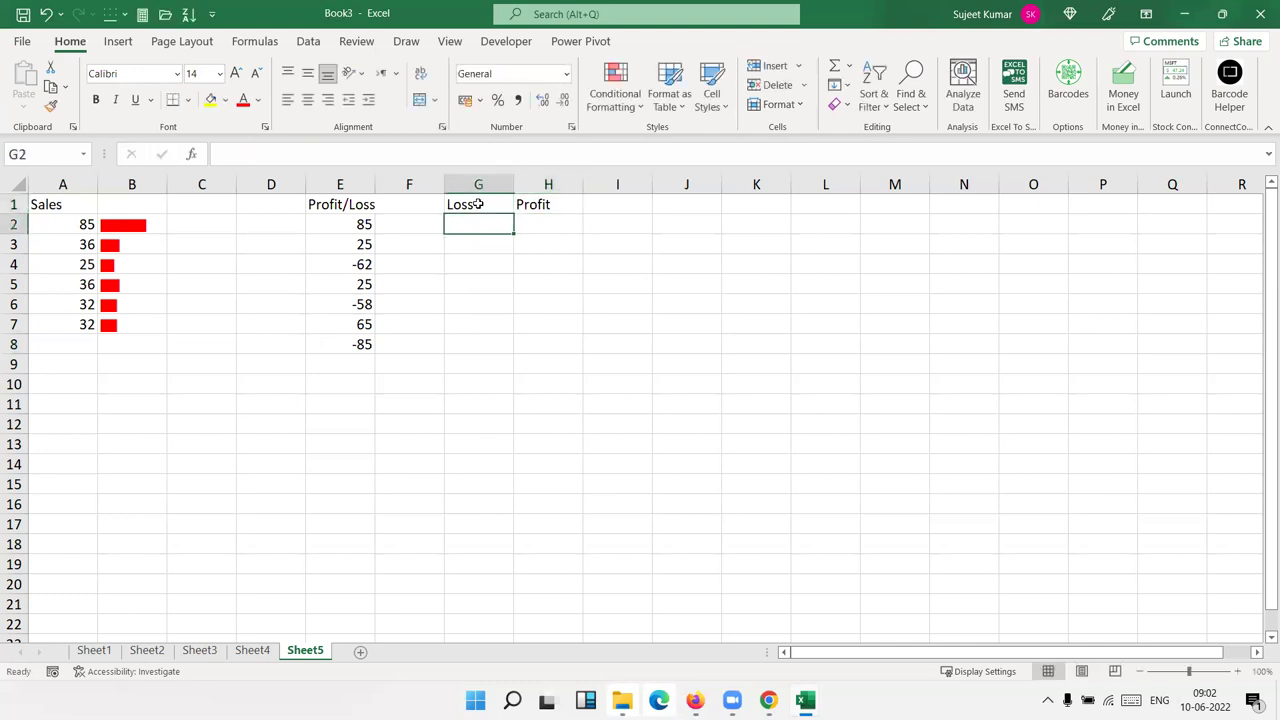
- Enter =IF(E2<0,REPT("|",ABS(E2)),"") in G2
{"action": "type", "text": "=if"}
{"action": "key", "text": "Tab"}
{"action": "key", "text": "Left"}
{"action": "key", "text": "Left"}
{"action": "type", "text": "<0,repr"}
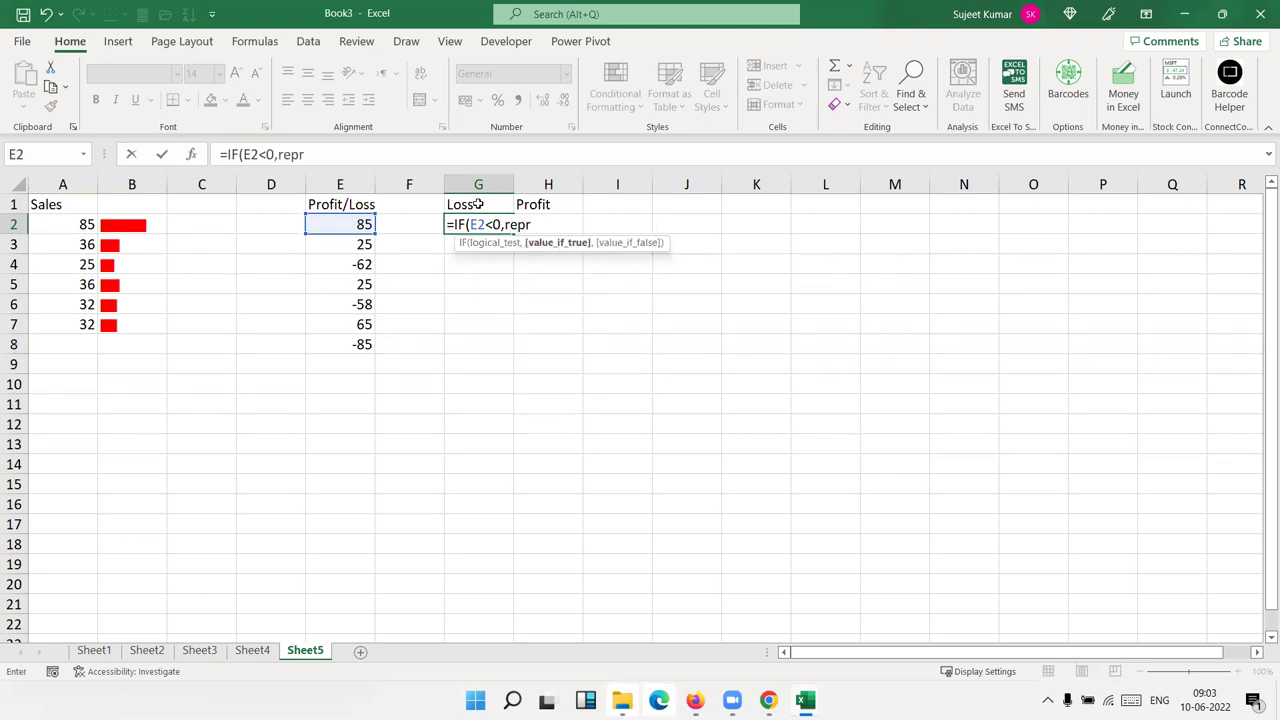
{"action": "key", "text": "BackSpace"}
{"action": "key", "text": "Down"}
{"action": "key", "text": "Tab"}
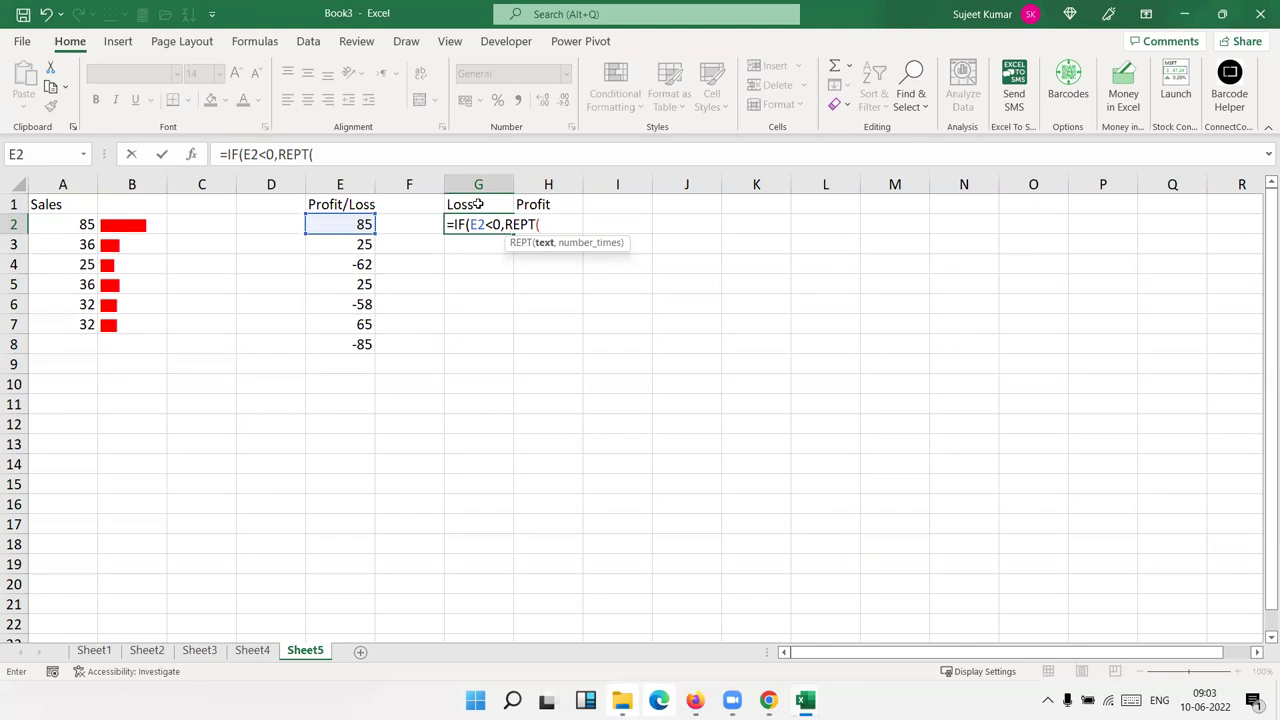
{"action": "type", "text": "||\""}
{"action": "key", "text": "BackSpace"}
{"action": "key", "text": "BackSpace"}
{"action": "type", "text": ","}
{"action": "type", "text": "abs"}
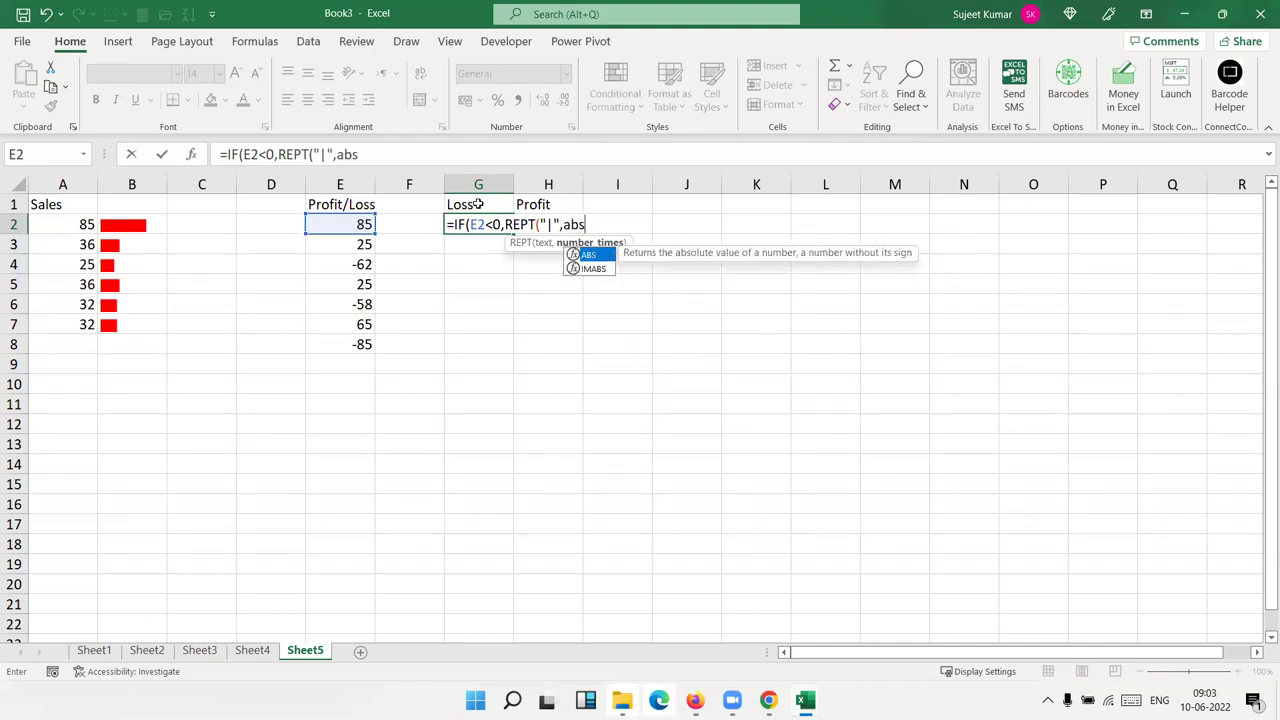
{"action": "key", "text": "Tab"}
{"action": "left_click", "coordinate": [329, 221]}
{"action": "type", "text": ")"}
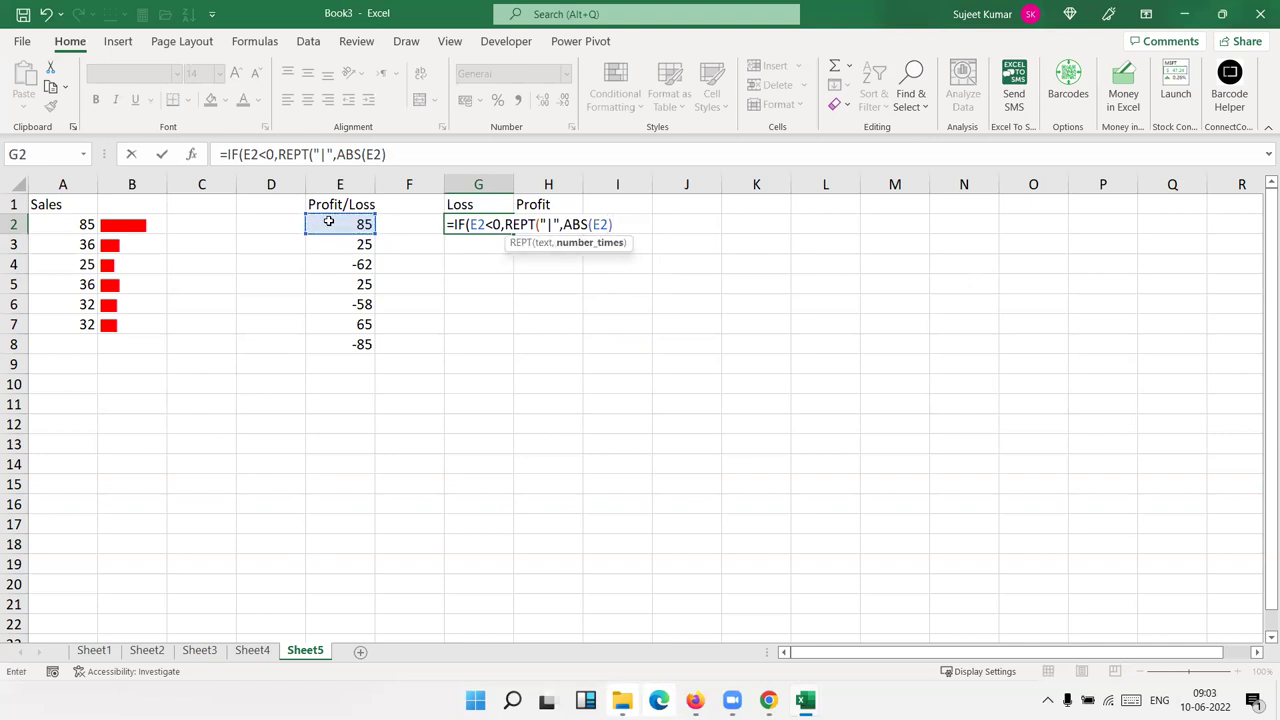
{"action": "type", "text": ")"}
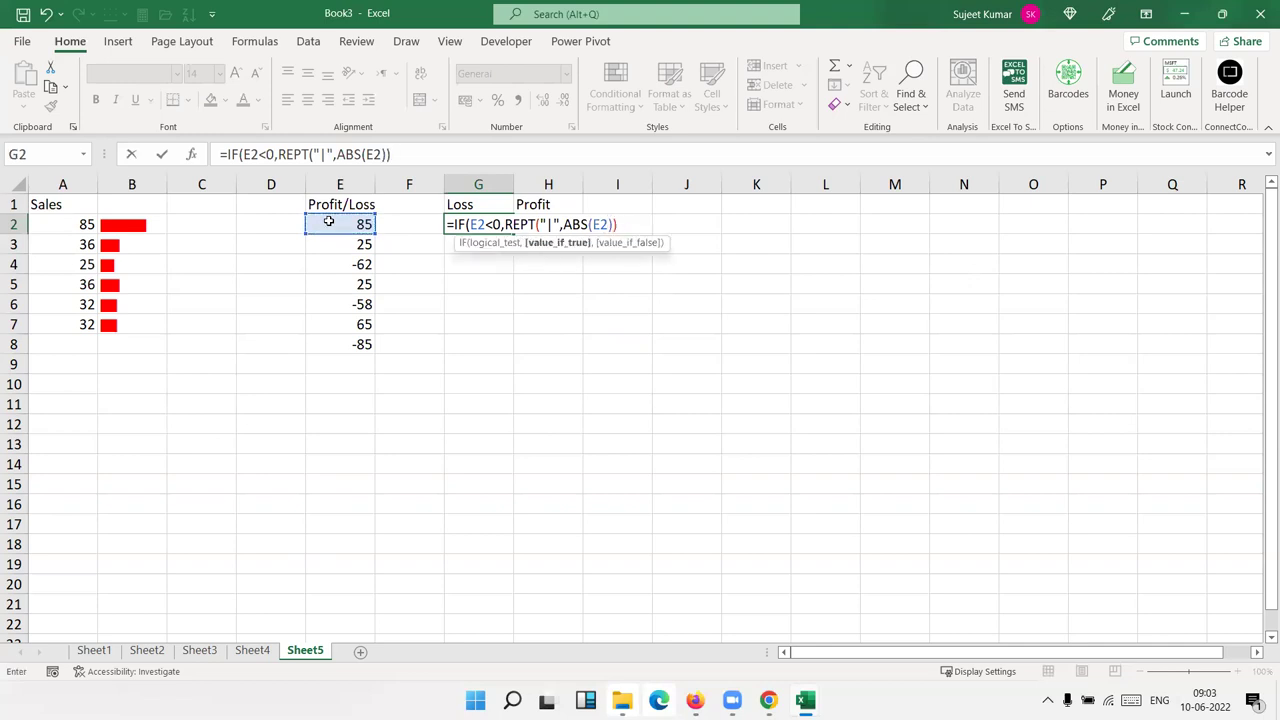
{"action": "type", "text": ",\"\""}
{"action": "key", "text": "Return"}
{"action": "key", "text": "Return"}
- Fill the Loss formula down to G8 and scale it to ABS(E2)/5
{"action": "key", "text": "Up"}
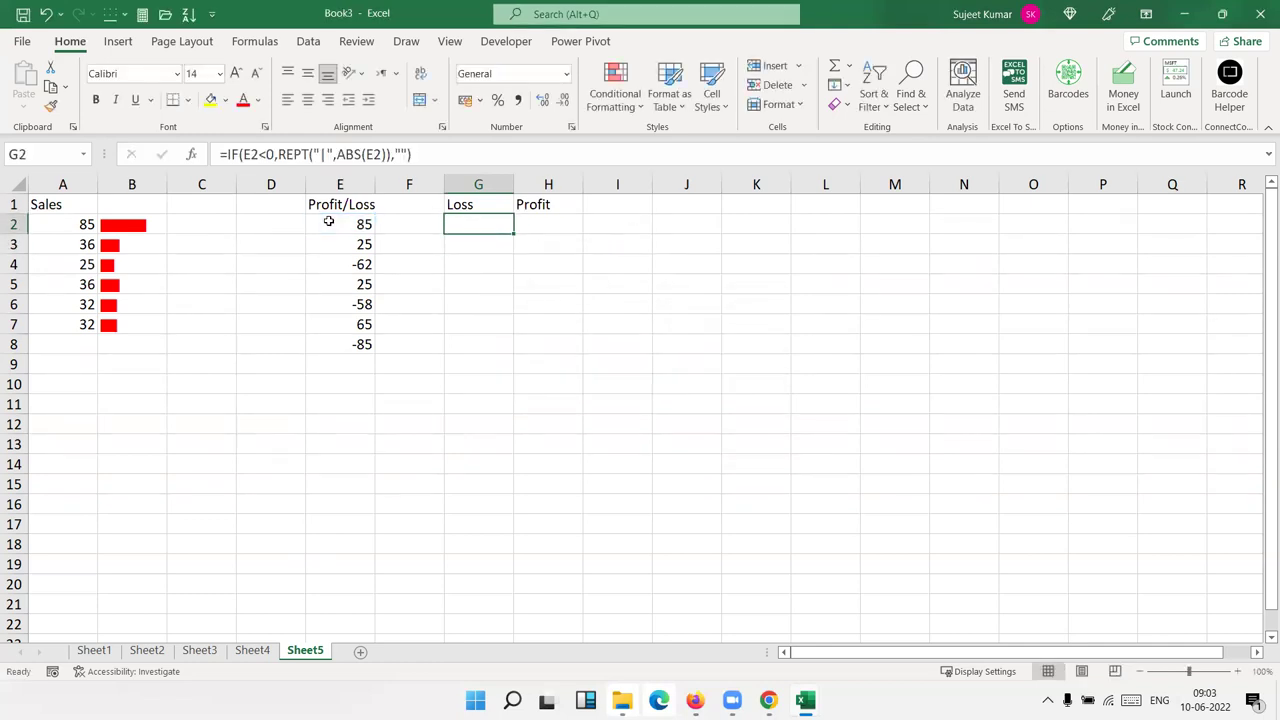
{"action": "key", "text": "shift+Down"}
{"action": "key", "text": "shift+Down"}
{"action": "key", "text": "shift+Down"}
{"action": "key", "text": "shift+Down"}
{"action": "key", "text": "shift+Down"}
{"action": "key", "text": "shift+Down"}
{"action": "key", "text": "ctrl+d"}
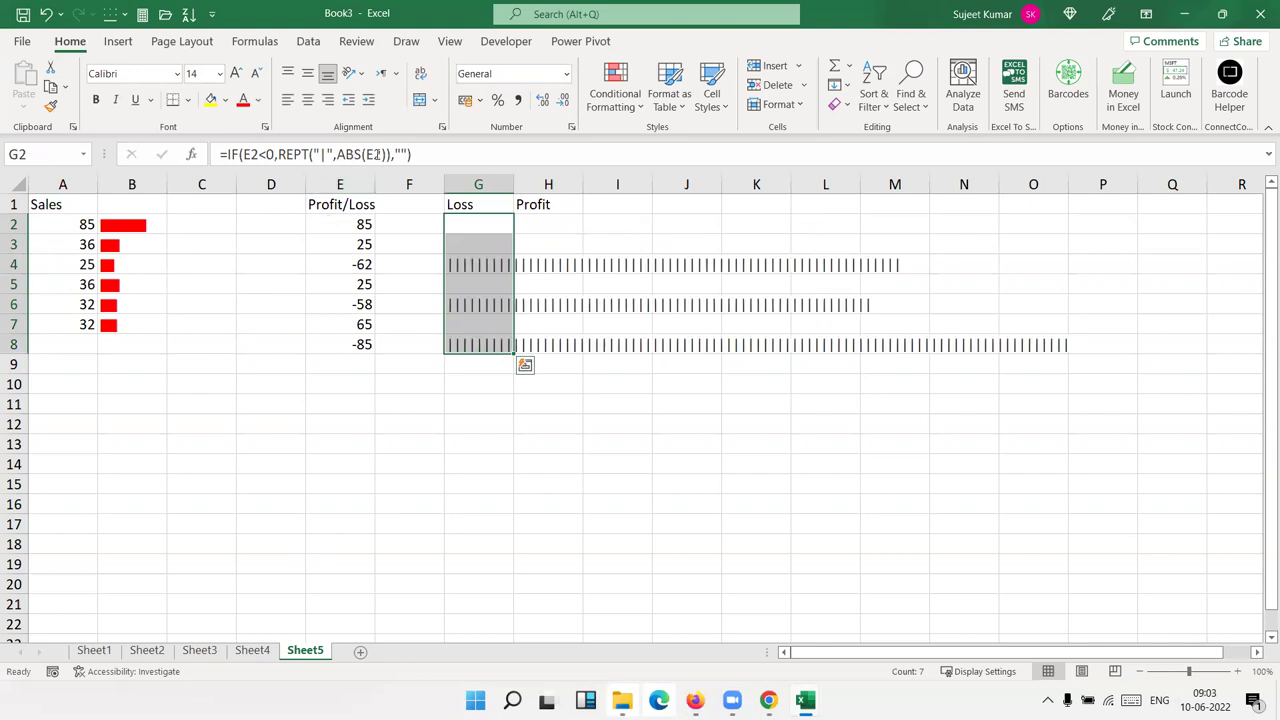
{"action": "left_click", "coordinate": [388, 154]}
{"action": "type", "text": "/"}
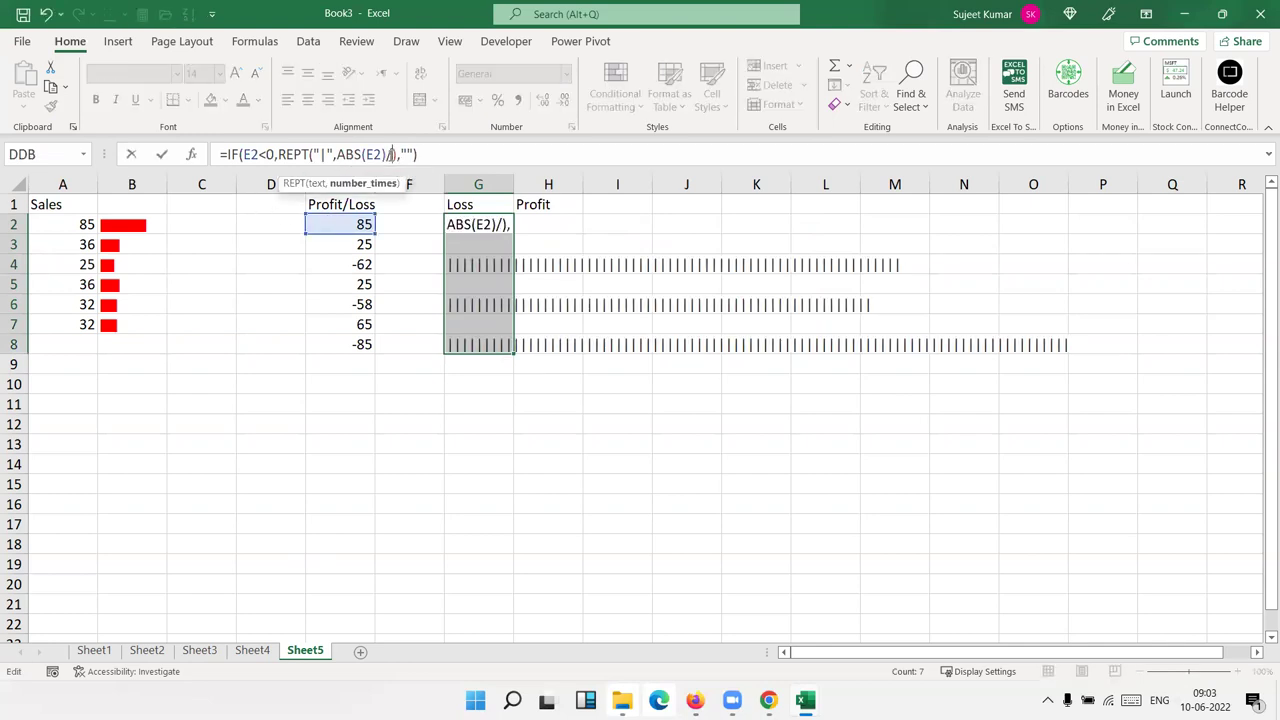
{"action": "type", "text": "5"}
{"action": "key", "text": "Return"}
{"action": "key", "text": "Up"}
{"action": "key", "text": "shift+Down"}
{"action": "key", "text": "shift+Down"}
{"action": "key", "text": "shift+Down"}
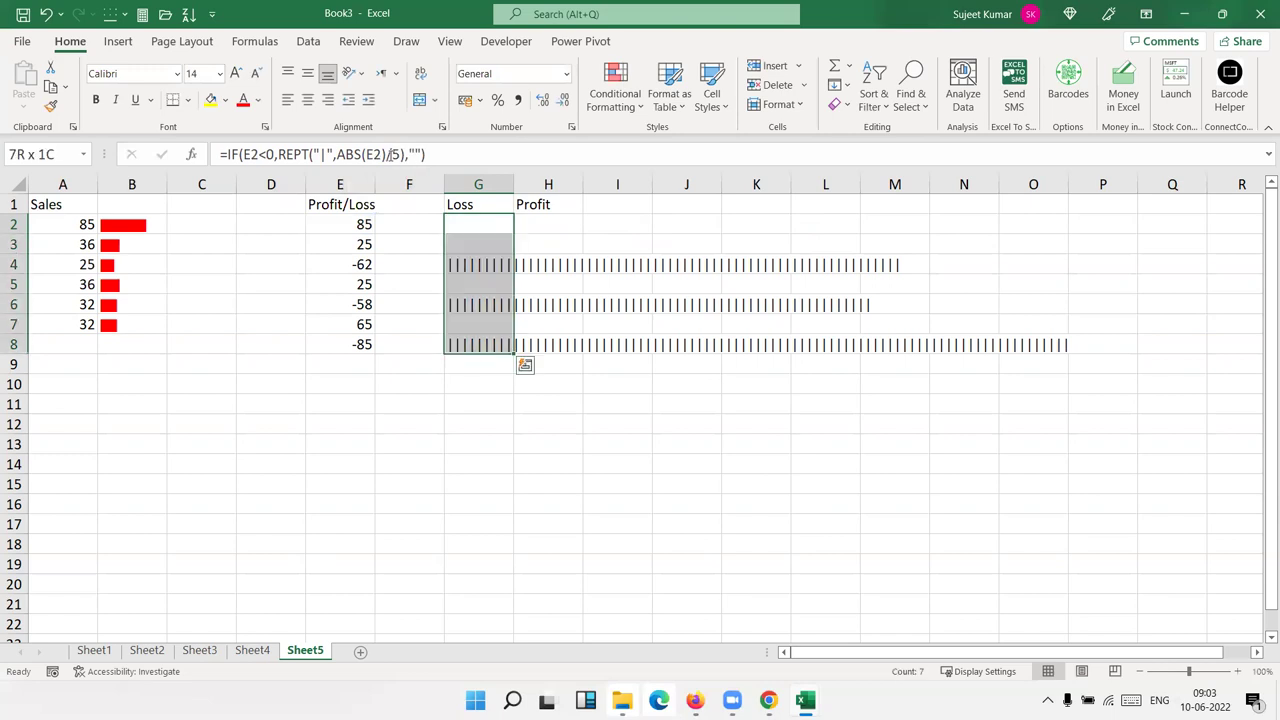
{"action": "key", "text": "ctrl+d"}
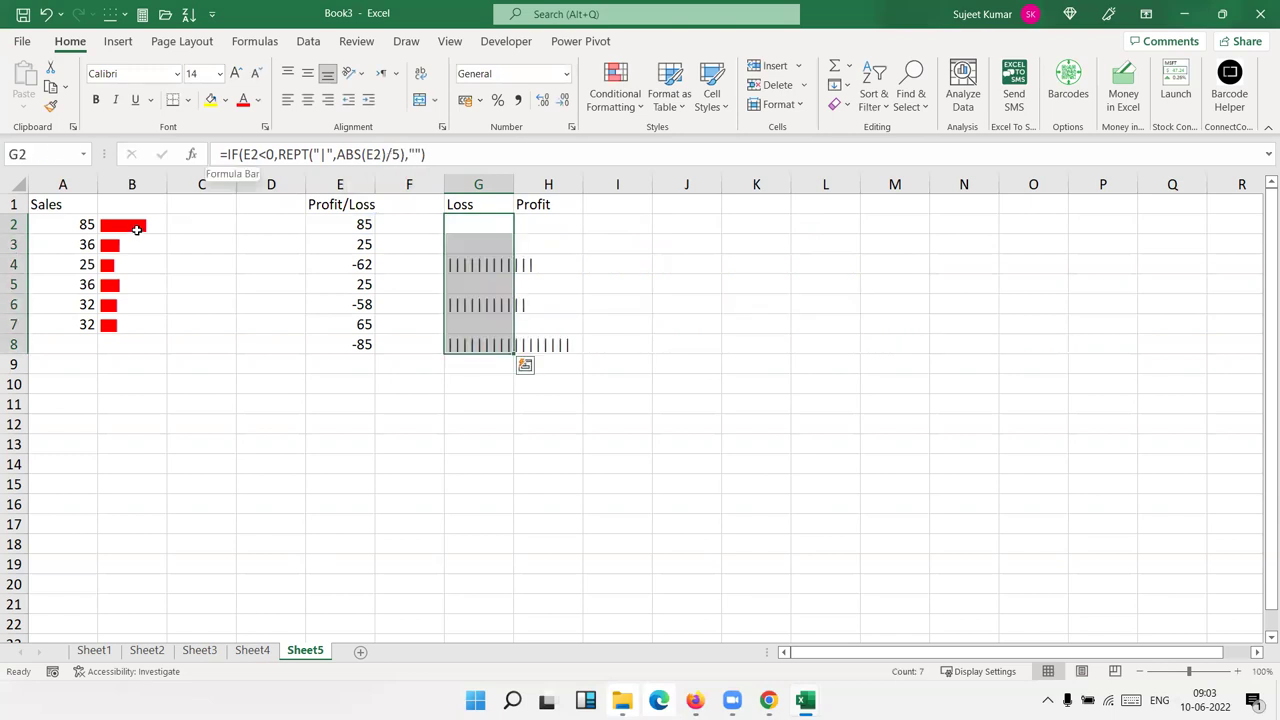
- Set the Loss cells G2:G8 to the Britannic Bold font
{"action": "left_click", "coordinate": [177, 73]}
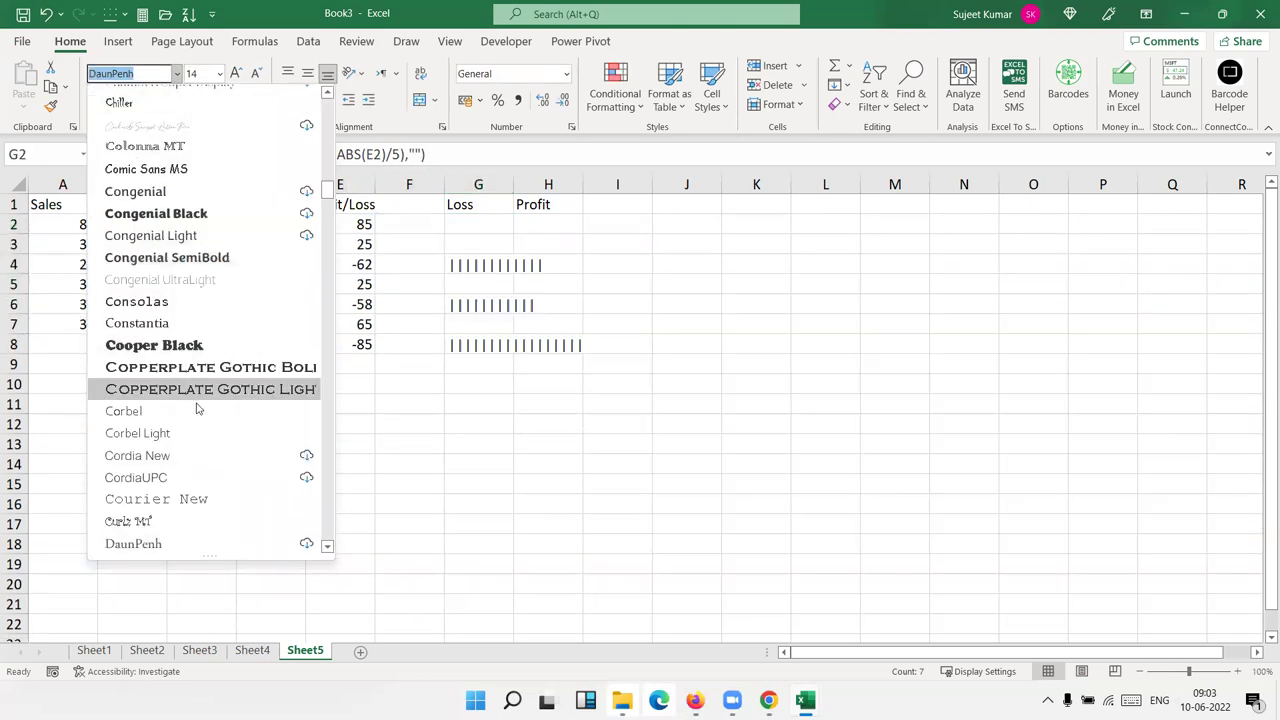
{"action": "scroll", "coordinate": [194, 410], "scroll_direction": "down", "scroll_amount": 7}
{"action": "scroll", "coordinate": [194, 412], "scroll_direction": "down", "scroll_amount": 3}
{"action": "scroll", "coordinate": [194, 418], "scroll_direction": "down", "scroll_amount": 3}
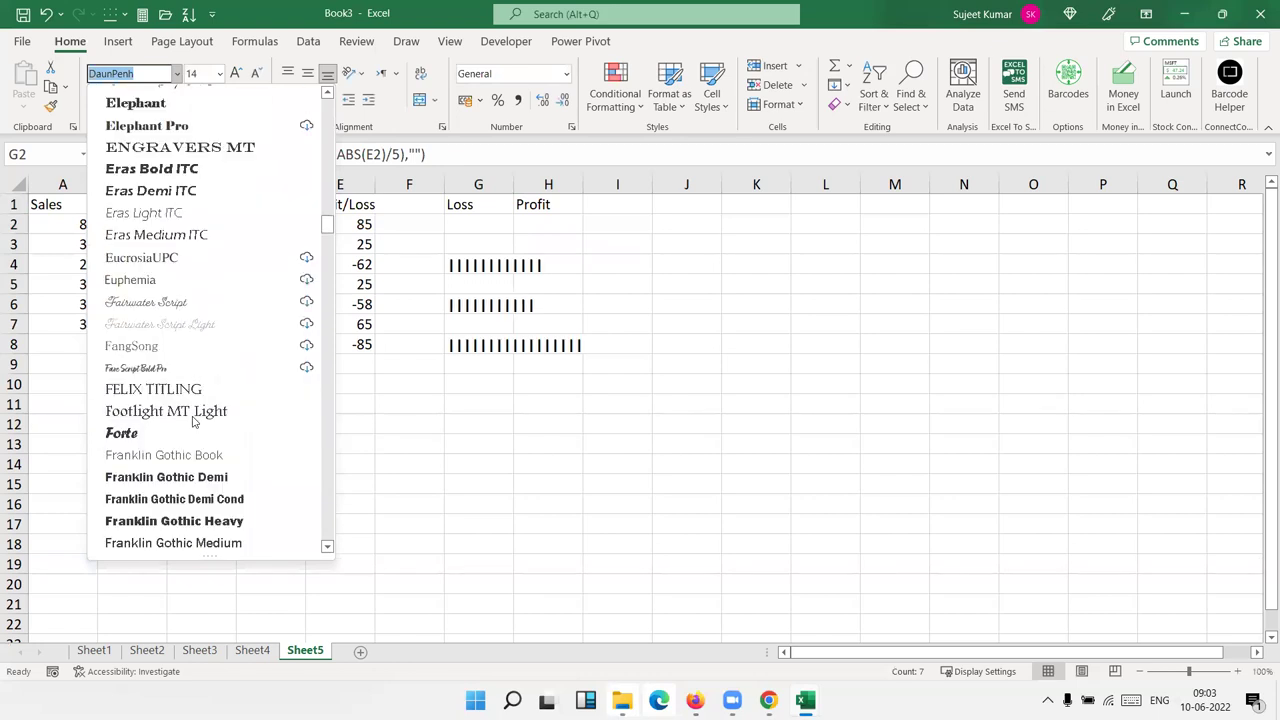
{"action": "scroll", "coordinate": [194, 418], "scroll_direction": "up", "scroll_amount": 3}
{"action": "scroll", "coordinate": [194, 408], "scroll_direction": "up", "scroll_amount": 3}
{"action": "scroll", "coordinate": [194, 254], "scroll_direction": "up", "scroll_amount": 7}
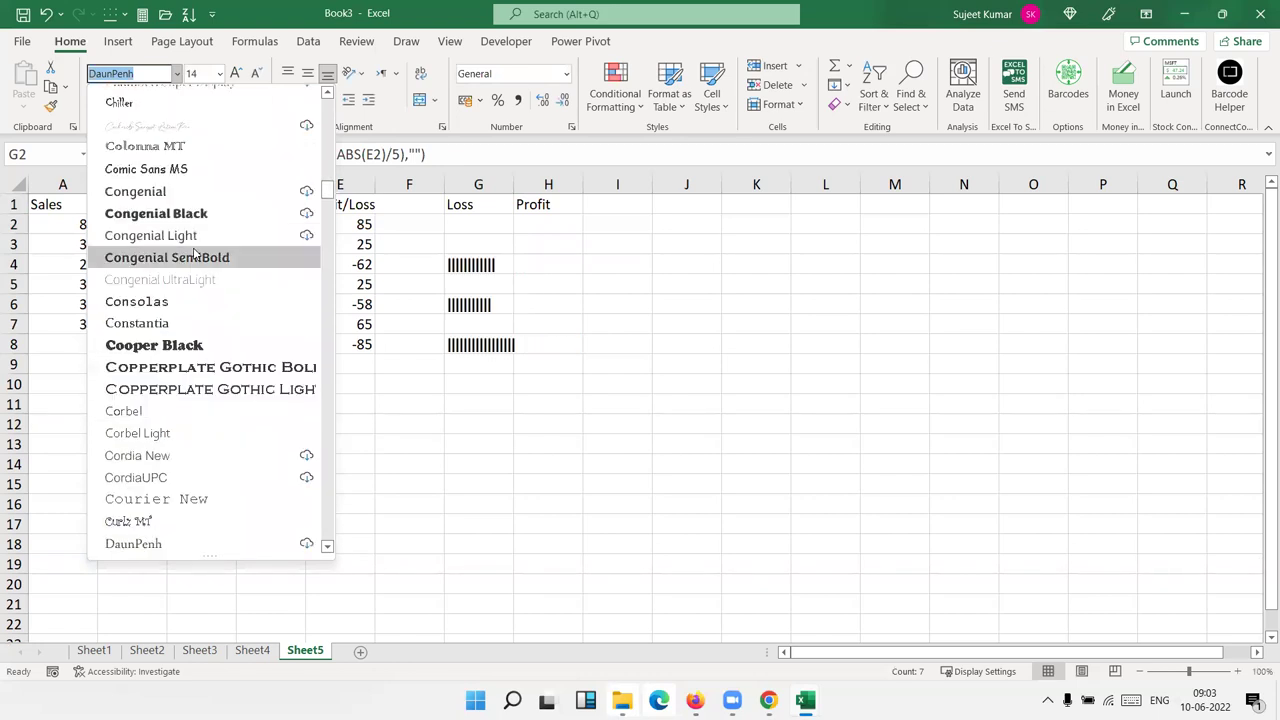
{"action": "scroll", "coordinate": [194, 254], "scroll_direction": "up", "scroll_amount": 3}
{"action": "scroll", "coordinate": [196, 250], "scroll_direction": "up", "scroll_amount": 6}
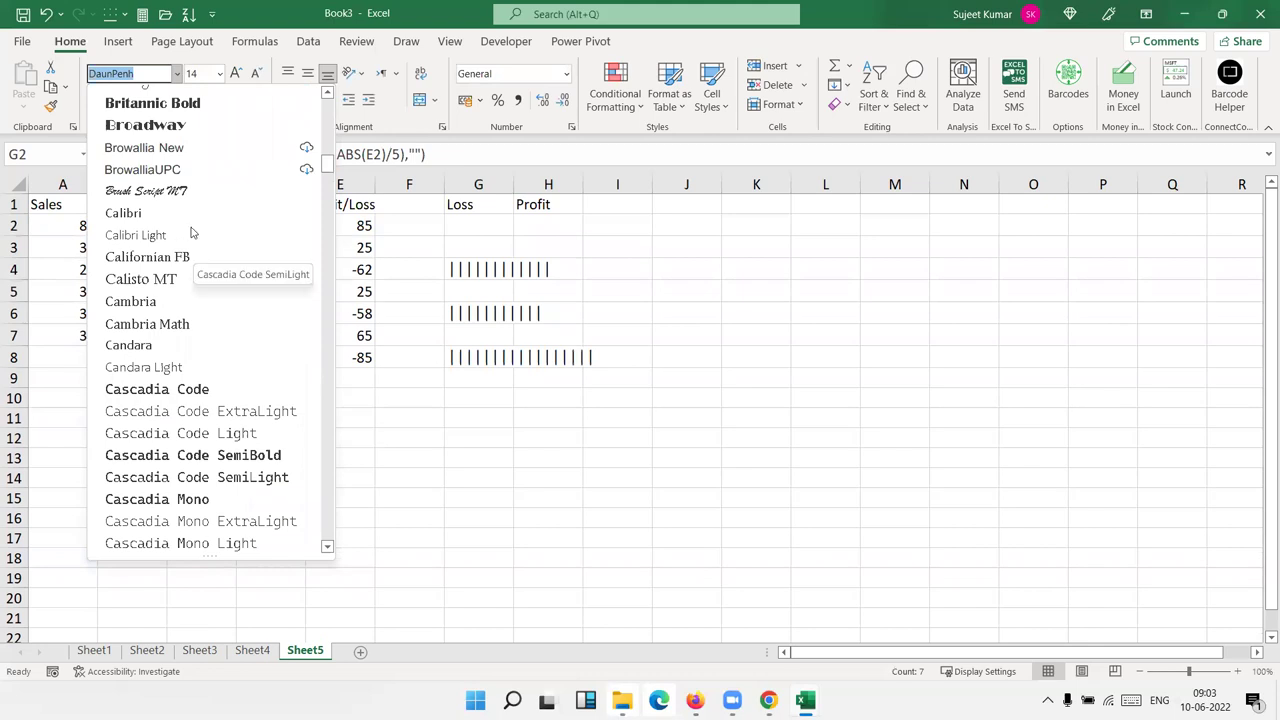
{"action": "left_click", "coordinate": [152, 103]}
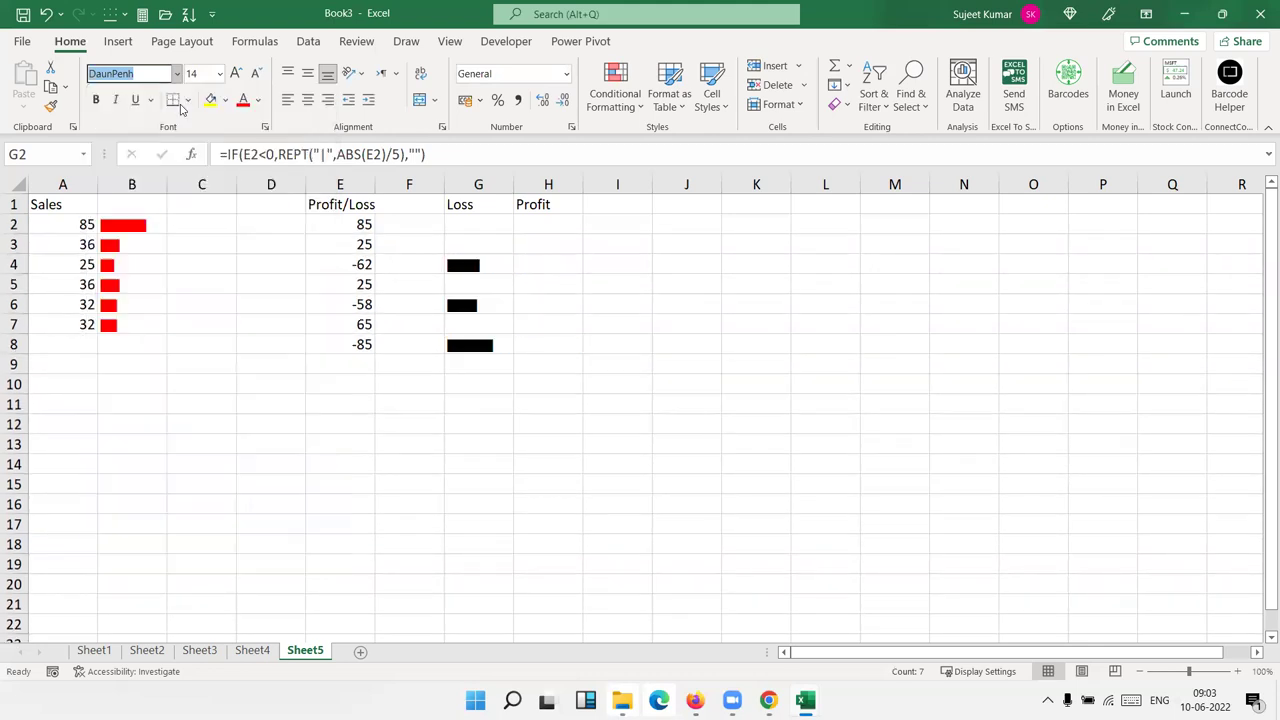
- Right-align the Loss bars and colour them red
{"action": "left_click", "coordinate": [329, 101]}
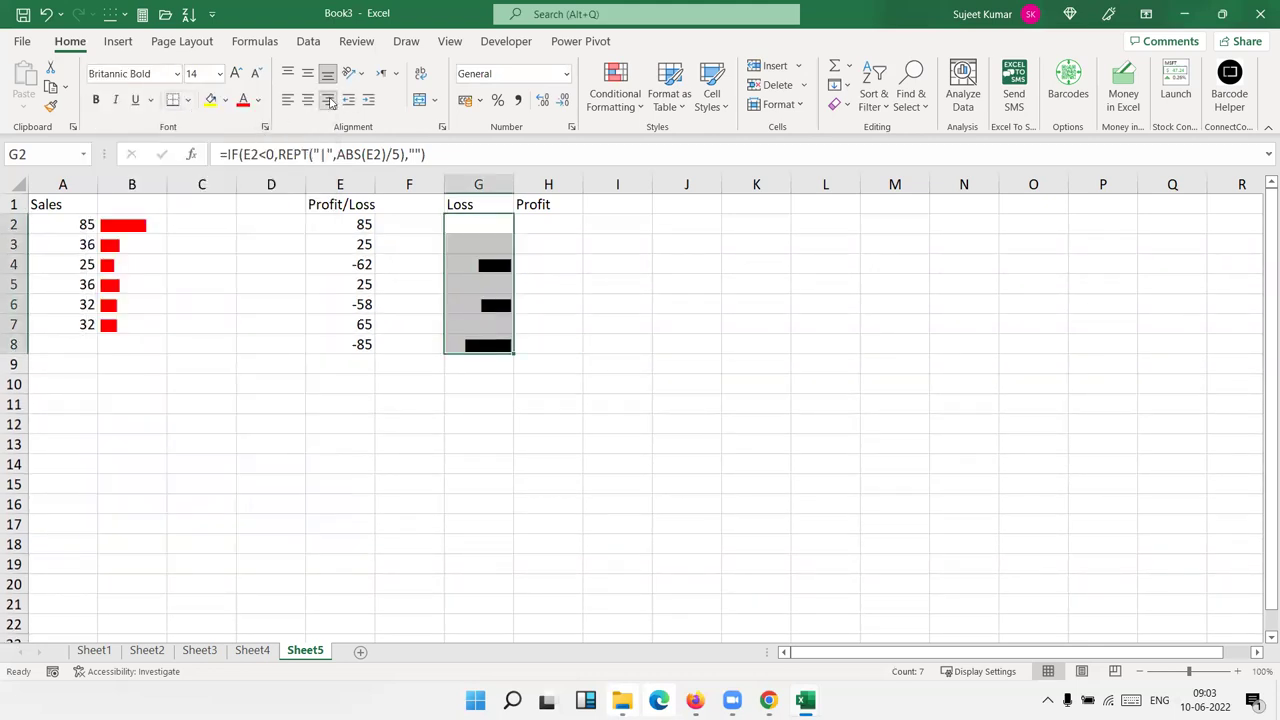
{"action": "left_click", "coordinate": [541, 310]}
{"action": "left_click_drag", "start_coordinate": [506, 346], "coordinate": [484, 222]}
{"action": "left_click", "coordinate": [243, 100]}
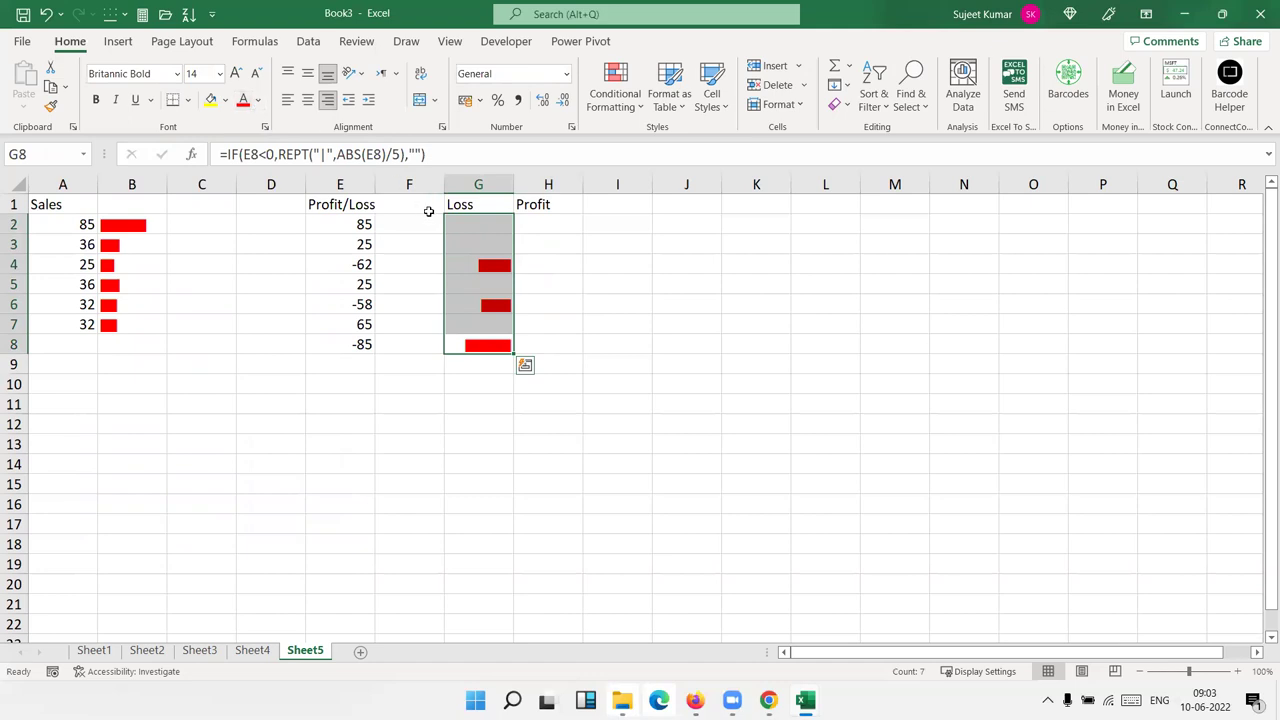
{"action": "left_click", "coordinate": [470, 226]}
{"action": "left_click", "coordinate": [422, 154]}
- Put G2's bar formula in H2 with > replacing <, giving =IF(E2>0,REPT("|",ABS(E2)/5),""), and fill it to H8
{"action": "key", "text": "shift+Home"}
{"action": "key", "text": "ctrl+c"}
{"action": "key", "text": "Escape"}
{"action": "double_click", "coordinate": [523, 225]}
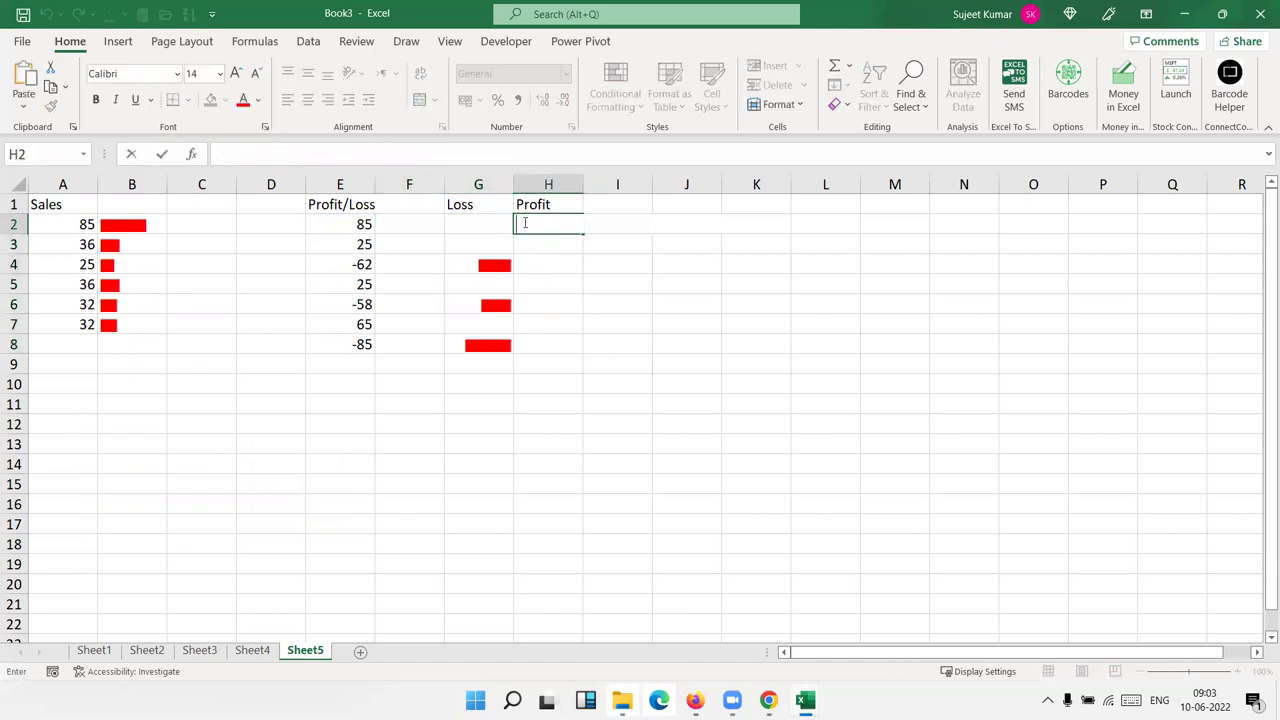
{"action": "key", "text": "ctrl+v"}
{"action": "left_click", "coordinate": [562, 224]}
{"action": "key", "text": "BackSpace"}
{"action": "type", "text": ">"}
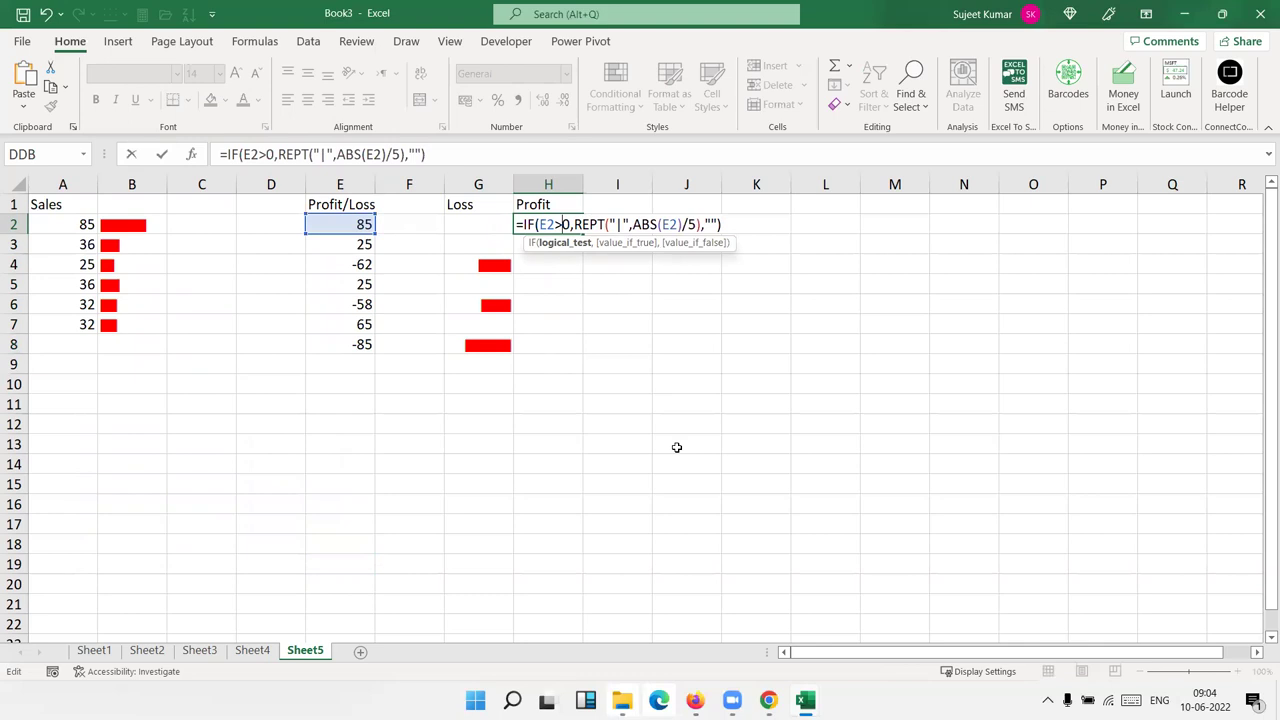
{"action": "key", "text": "Return"}
{"action": "key", "text": "Up"}
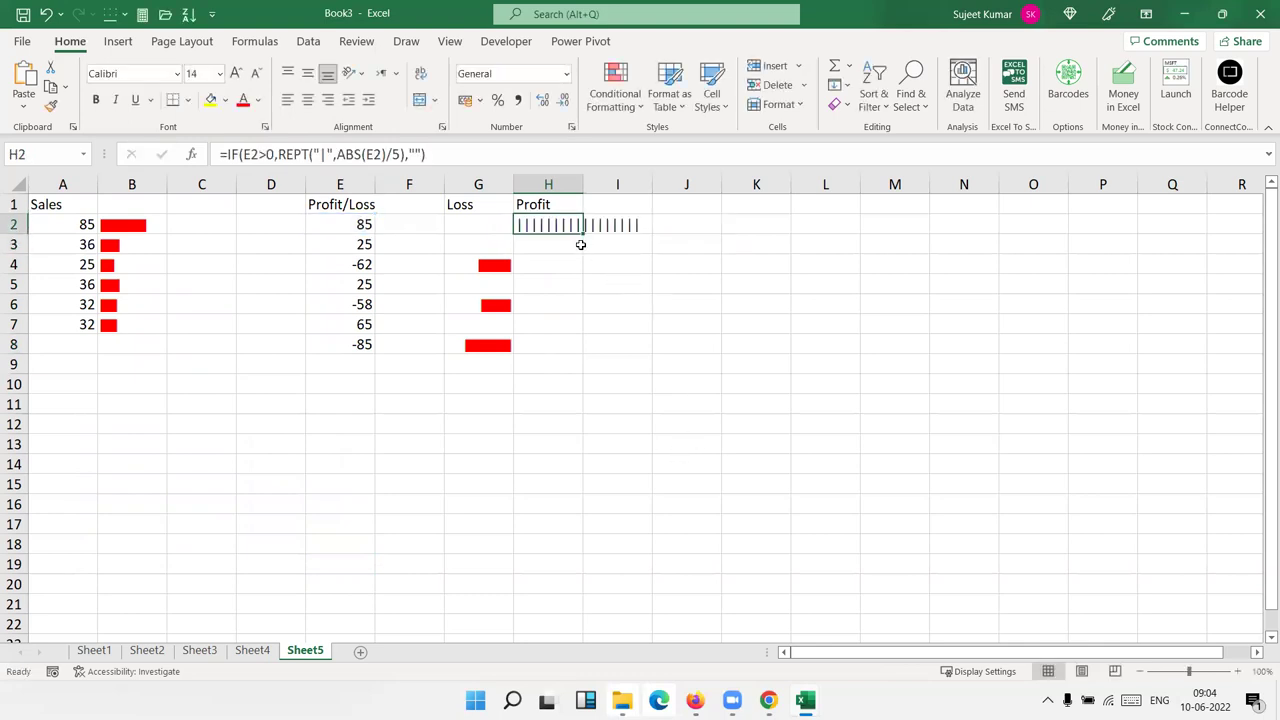
{"action": "left_click_drag", "start_coordinate": [585, 233], "coordinate": [579, 352]}
- Copy G2's Loss bar formatting onto H2:H8 with the Format Painter
{"action": "left_click", "coordinate": [500, 228]}
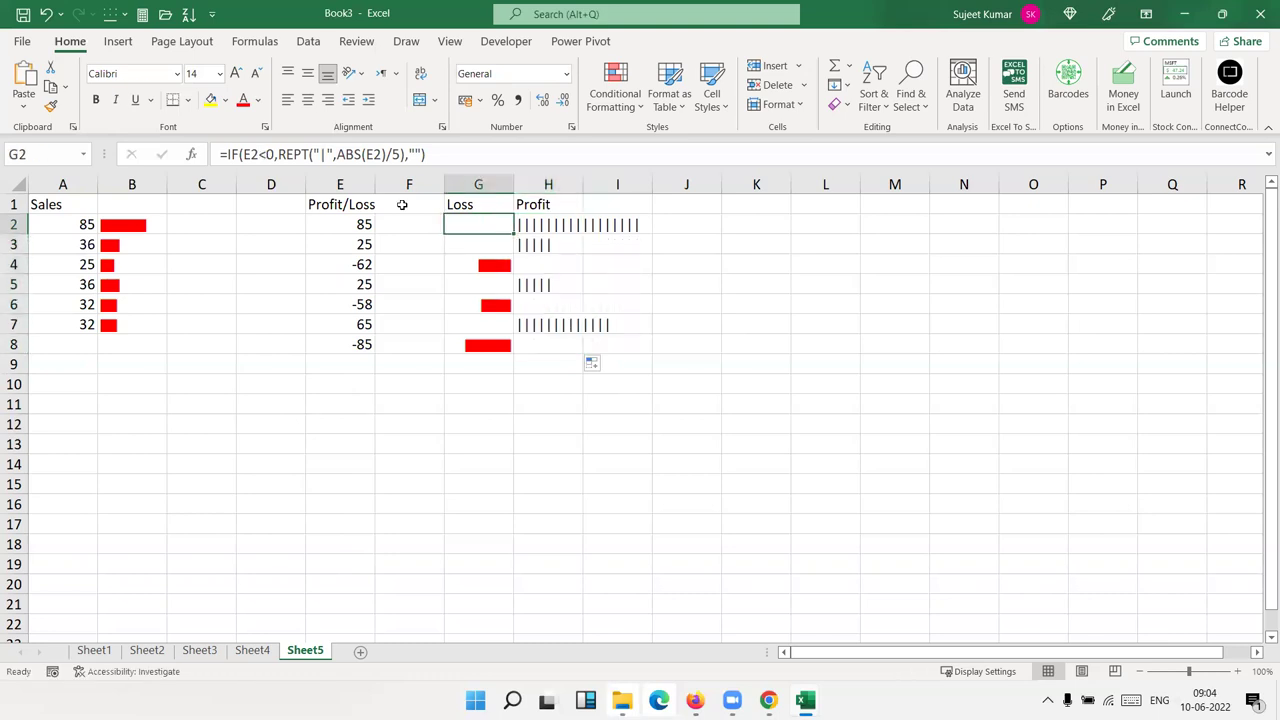
{"action": "left_click", "coordinate": [50, 106]}
{"action": "left_click", "coordinate": [535, 221]}
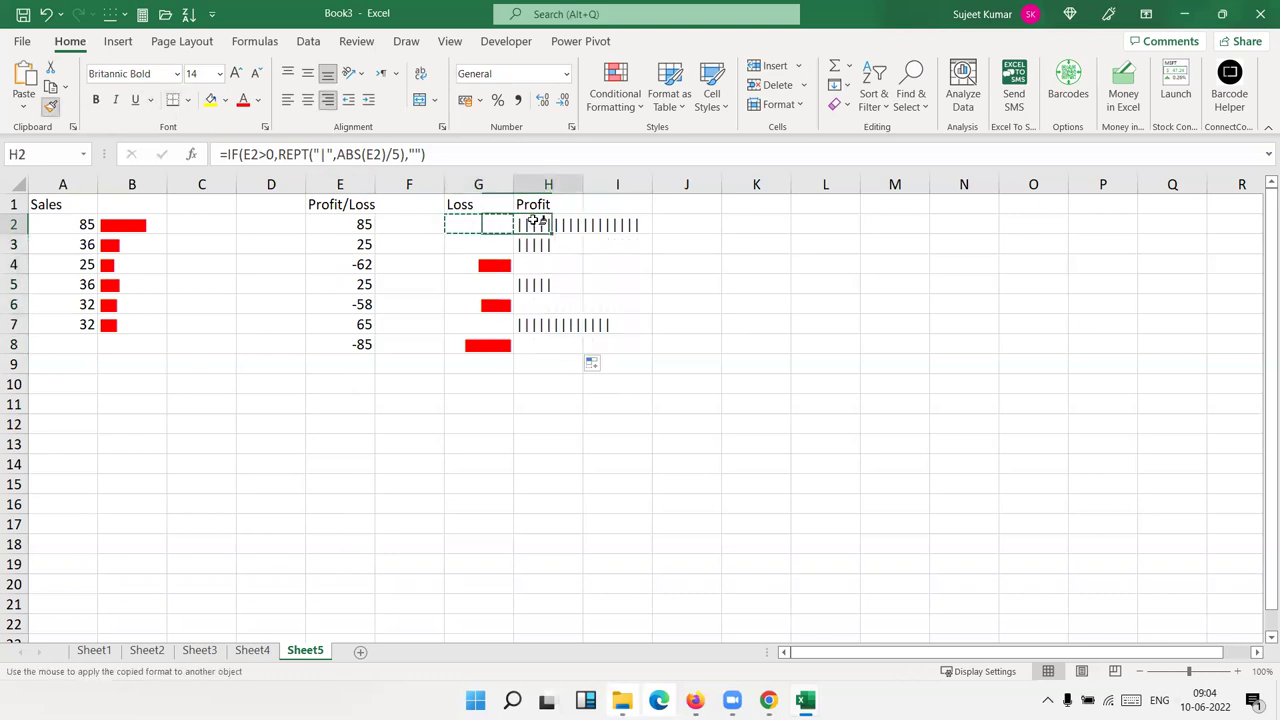
{"action": "left_click_drag", "start_coordinate": [535, 221], "coordinate": [525, 340]}
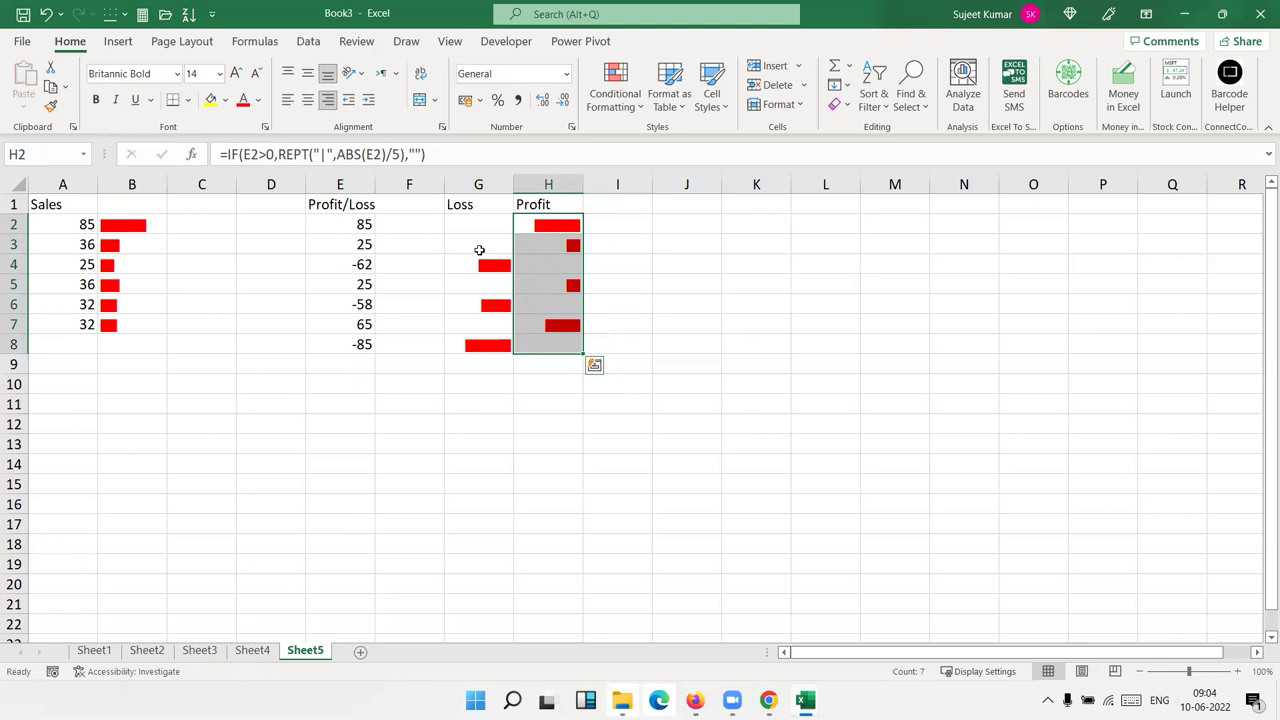
- Left-align the Profit bars in H2:H8 and set their font colour to green
{"action": "left_click", "coordinate": [289, 101]}
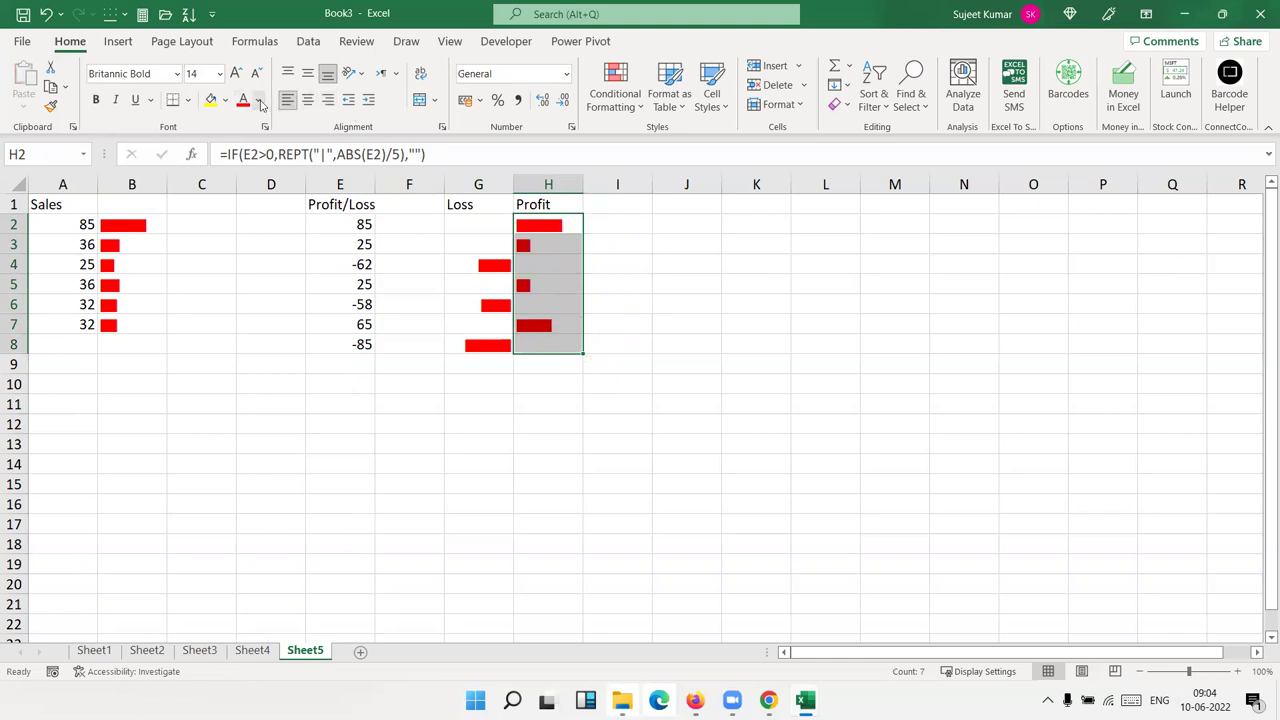
{"action": "left_click", "coordinate": [258, 100]}
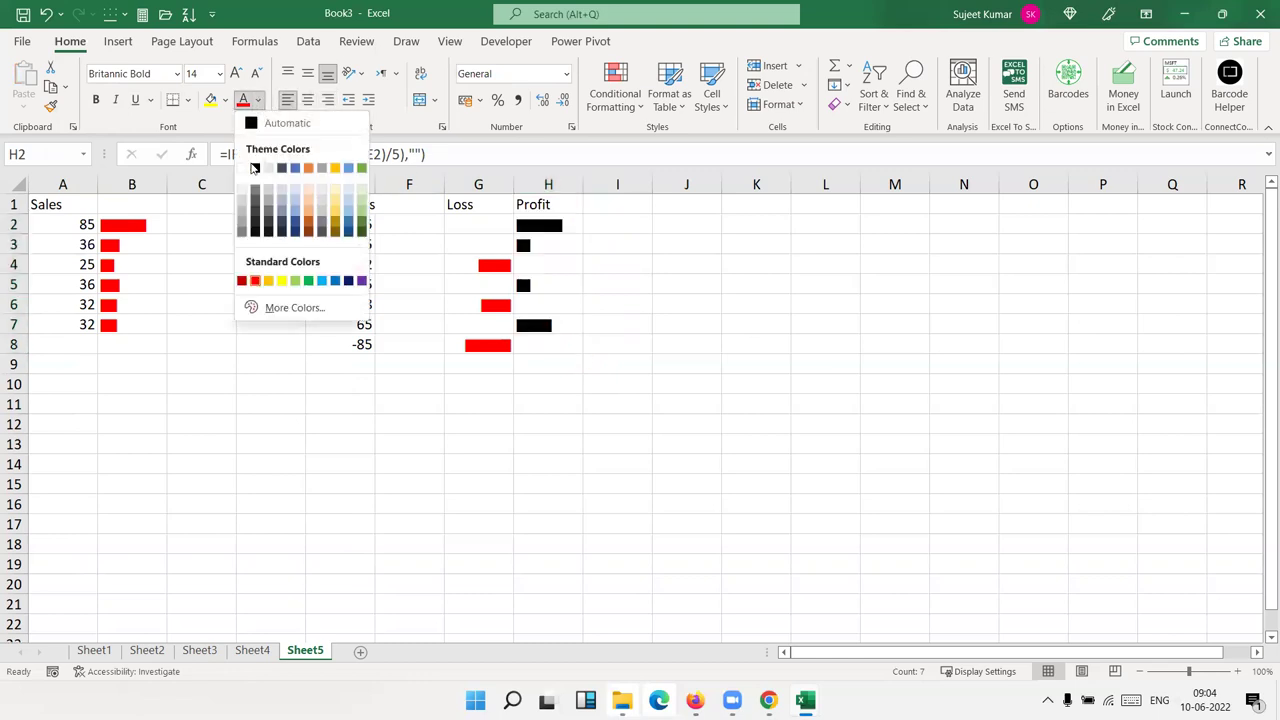
{"action": "left_click", "coordinate": [294, 282]}
{"action": "left_click_drag", "start_coordinate": [463, 232], "coordinate": [464, 343]}
- Give Loss cells G2:G8 a red right border in Format Cells to form the centre axis
{"action": "right_click", "coordinate": [466, 340]}
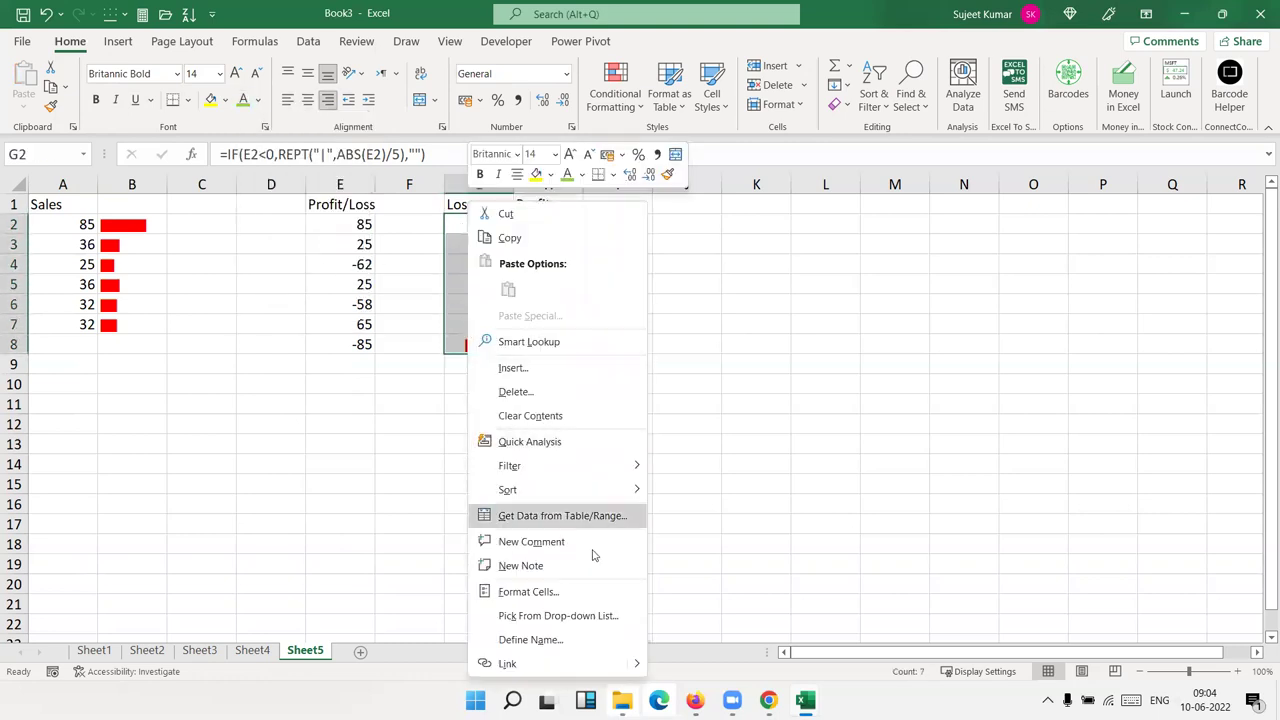
{"action": "left_click", "coordinate": [576, 590]}
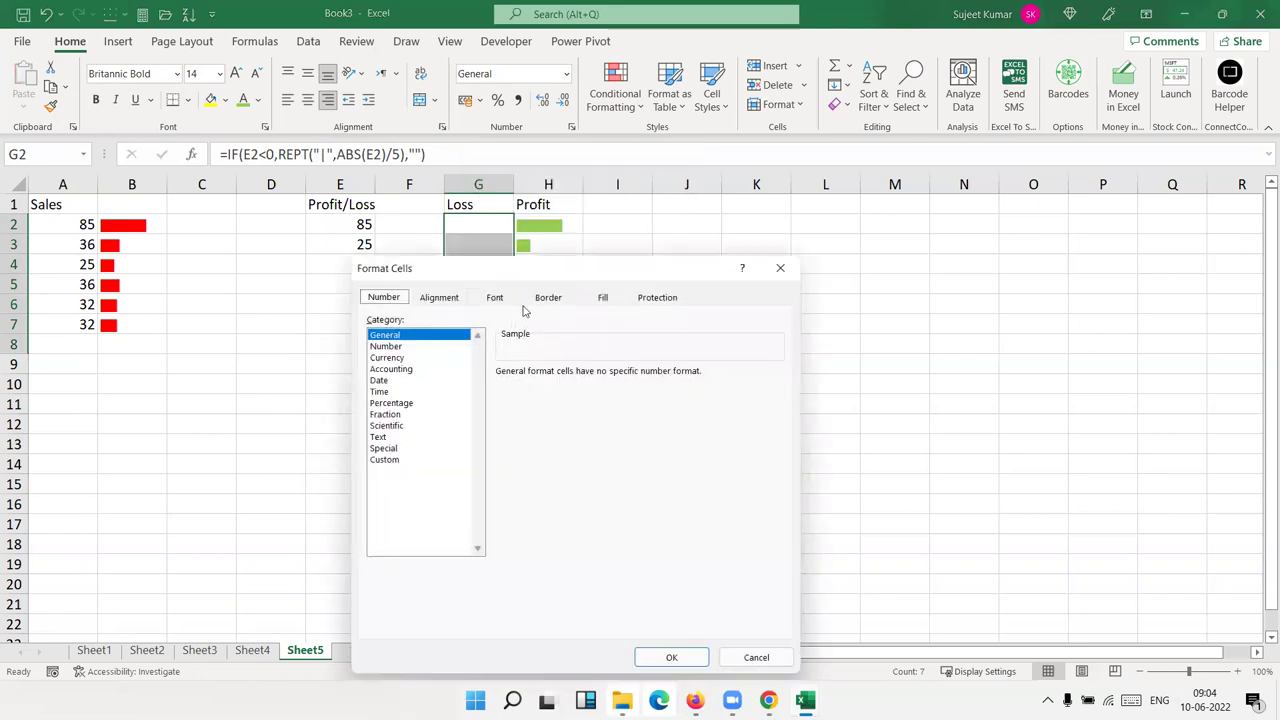
{"action": "left_click", "coordinate": [550, 302]}
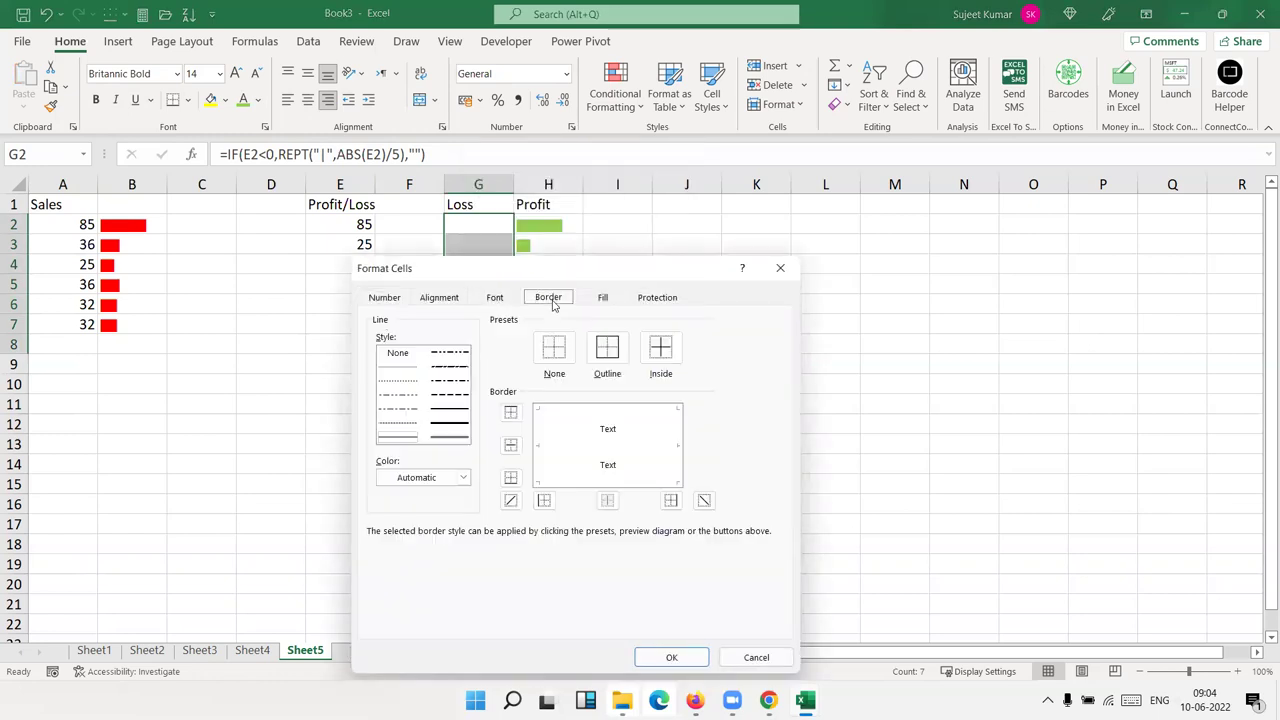
{"action": "left_click", "coordinate": [435, 477]}
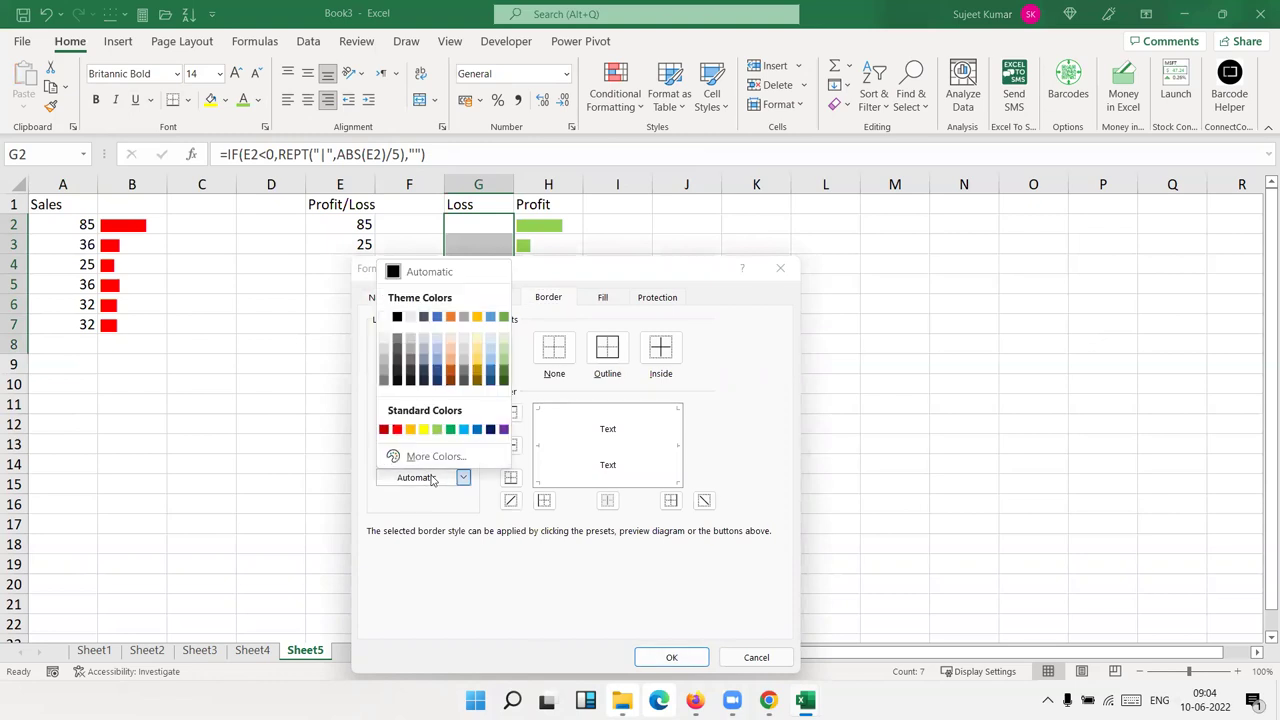
{"action": "left_click", "coordinate": [397, 429]}
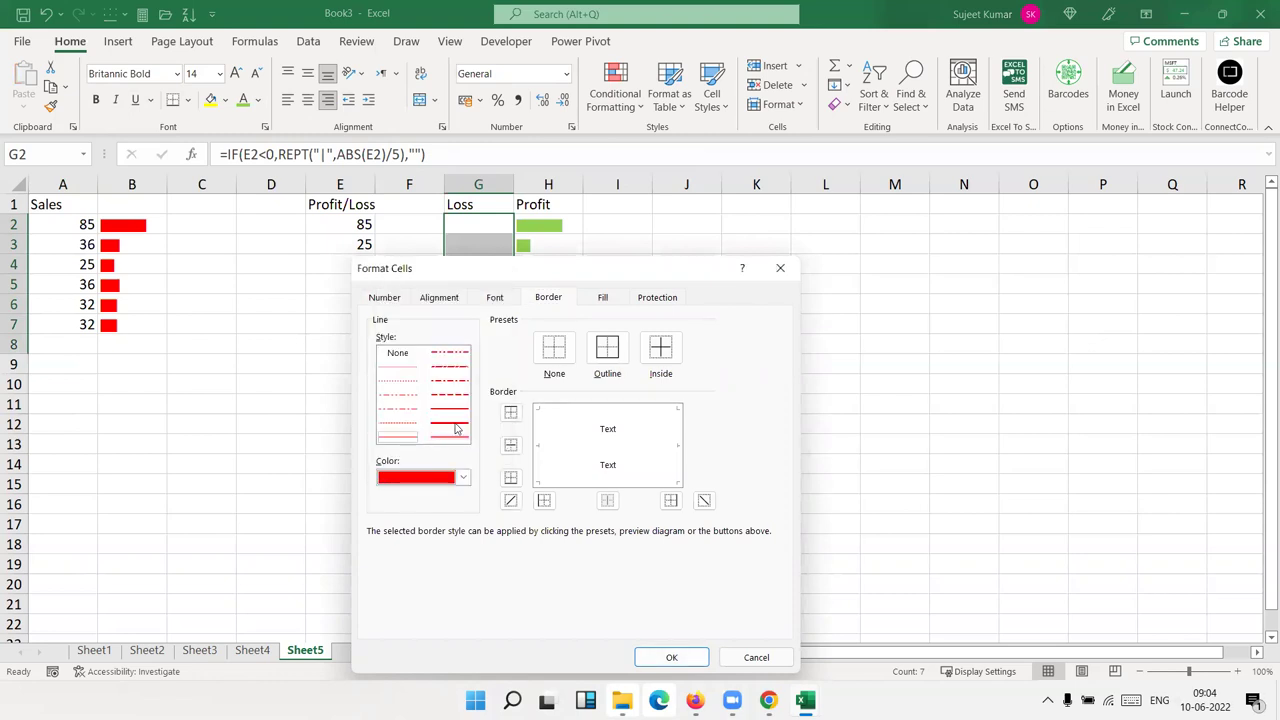
{"action": "left_click", "coordinate": [677, 445]}
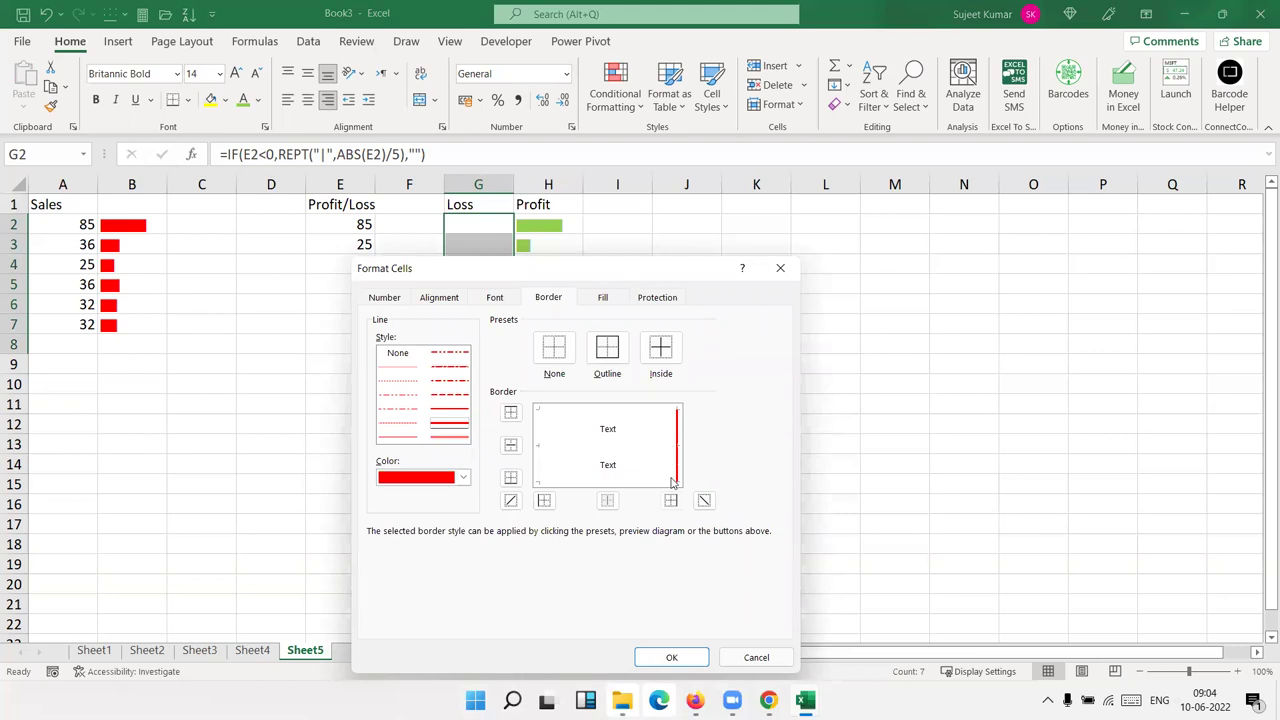
{"action": "left_click", "coordinate": [671, 655]}
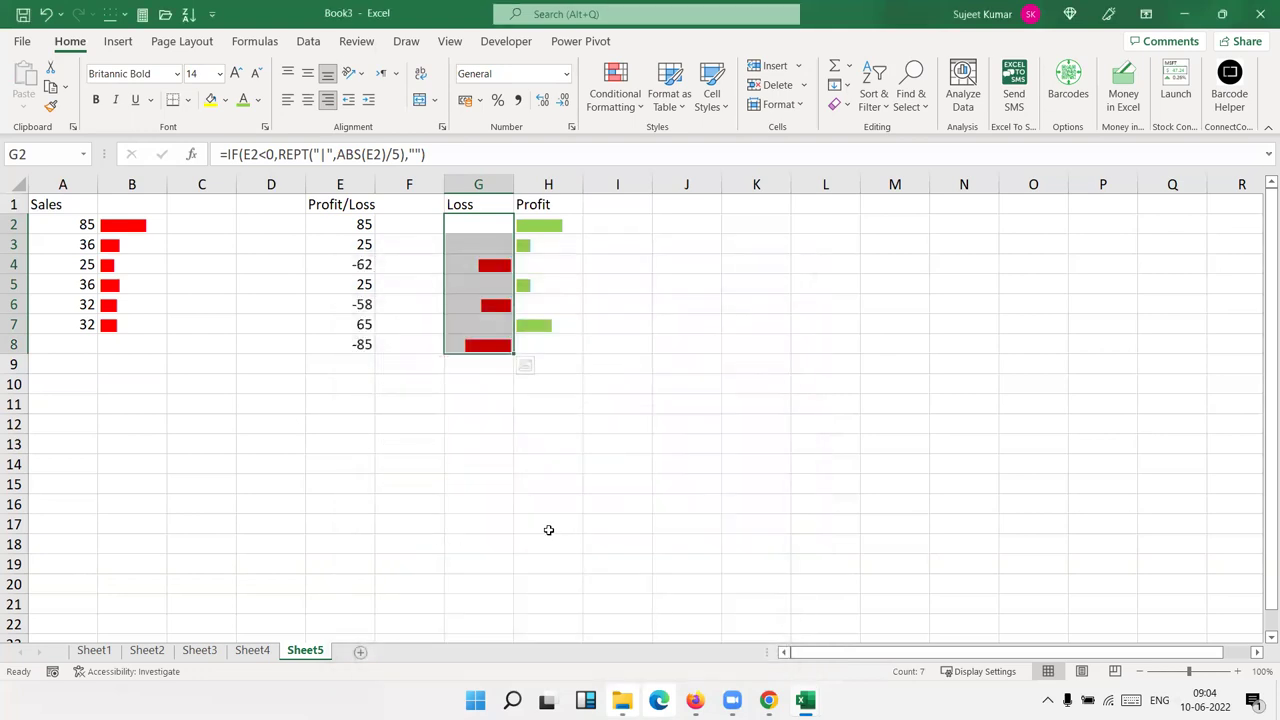
{"action": "left_click", "coordinate": [548, 524]}
- Merge G9:H9 and give it a solid dark blue top border as the chart baseline
{"action": "left_click_drag", "start_coordinate": [462, 364], "coordinate": [523, 366]}
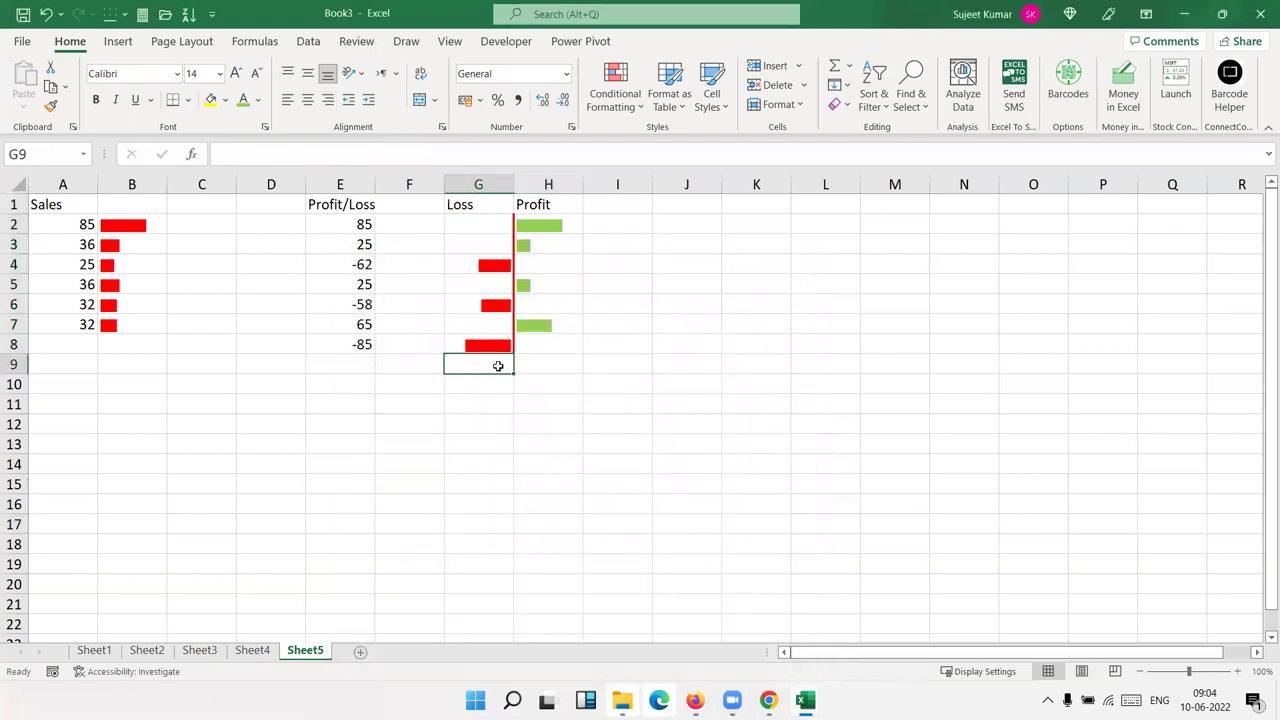
{"action": "left_click", "coordinate": [419, 99]}
{"action": "right_click", "coordinate": [558, 364]}
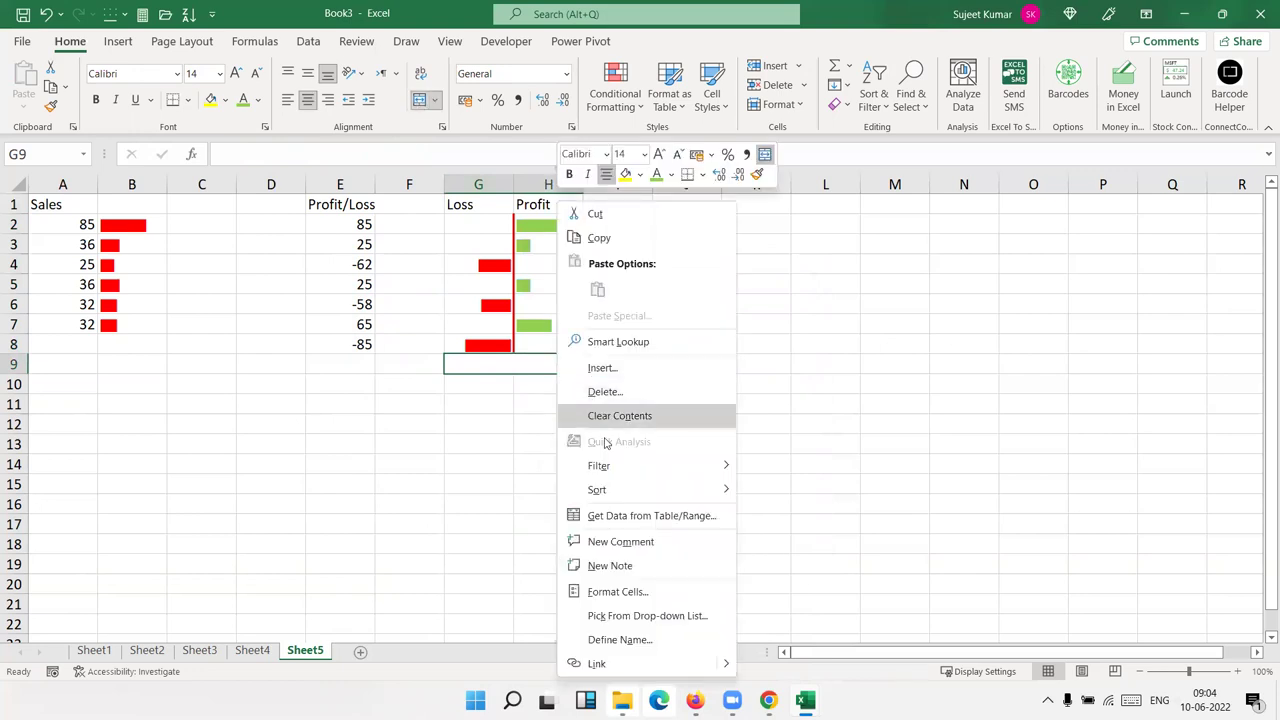
{"action": "left_click", "coordinate": [614, 596]}
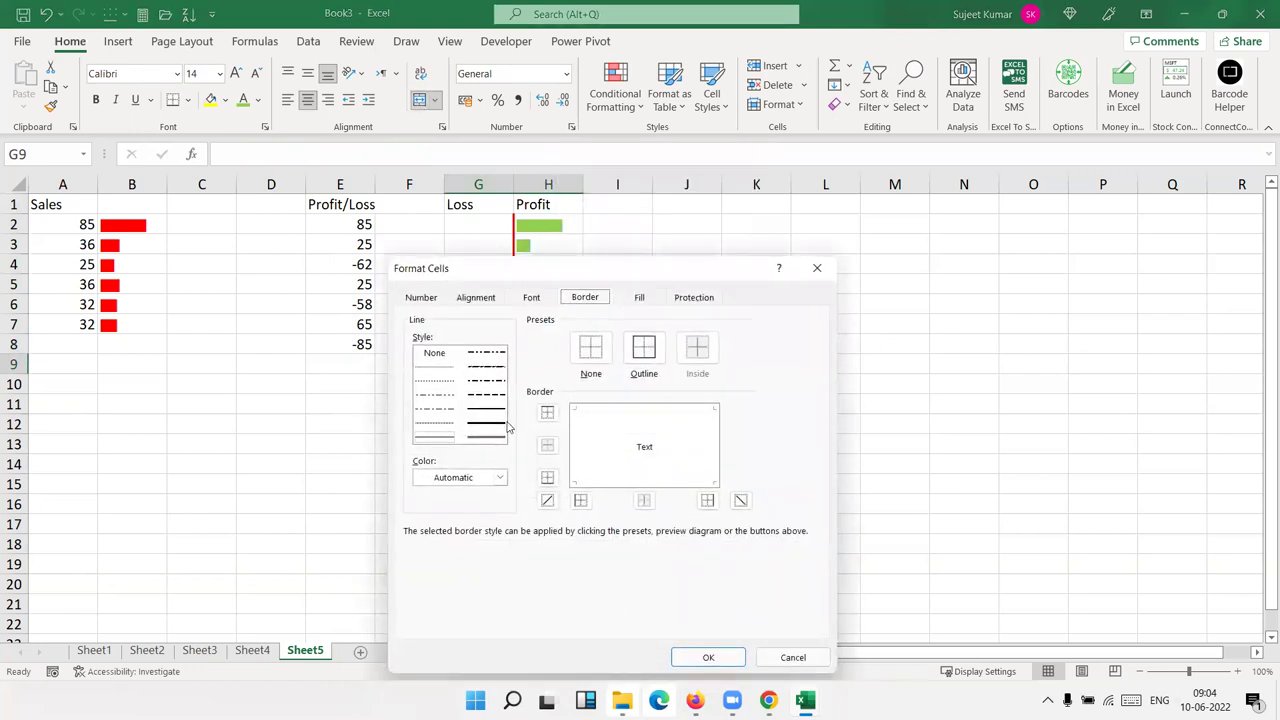
{"action": "left_click", "coordinate": [468, 478]}
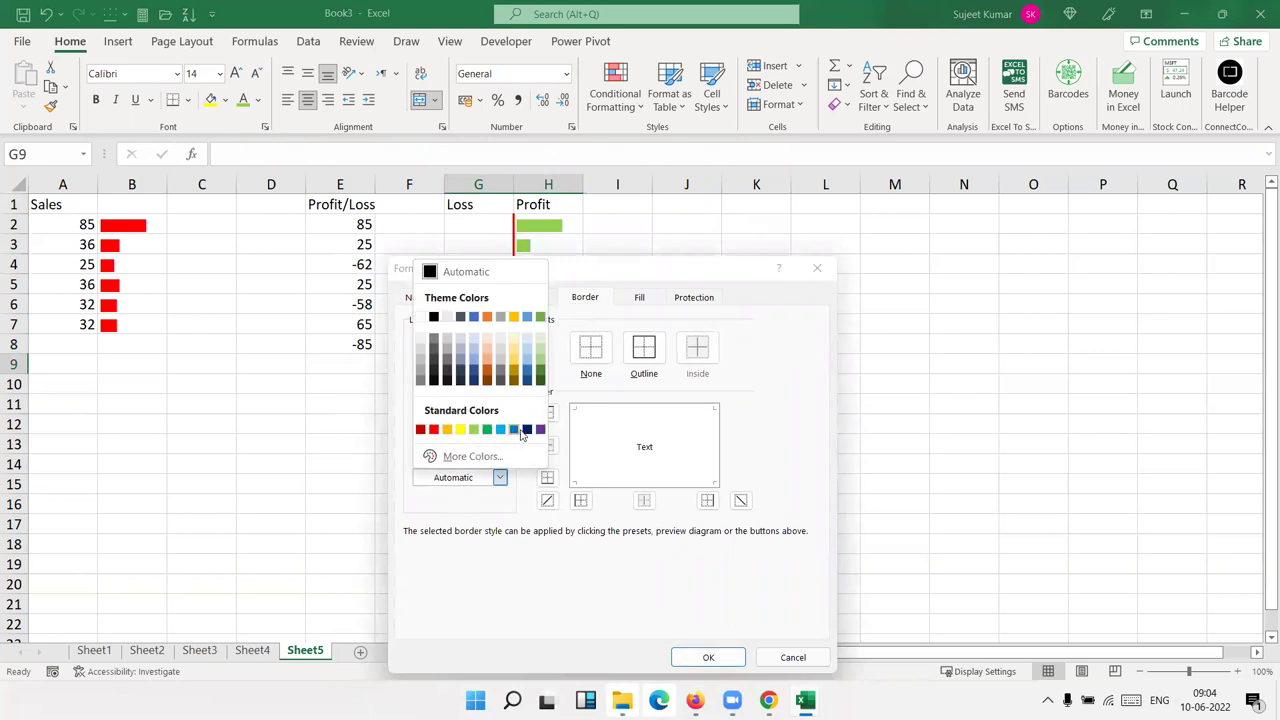
{"action": "left_click", "coordinate": [527, 430]}
{"action": "left_click", "coordinate": [487, 422]}
{"action": "left_click", "coordinate": [655, 409]}
{"action": "left_click", "coordinate": [708, 657]}
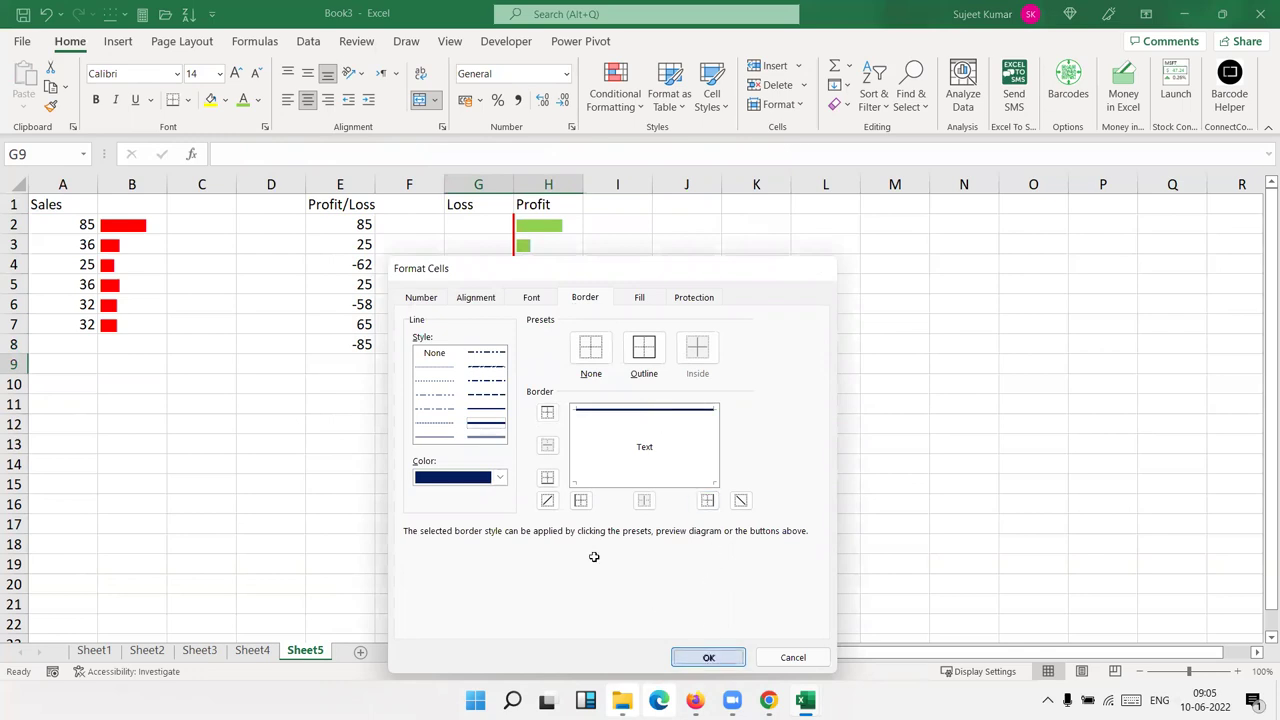
{"action": "left_click", "coordinate": [594, 557]}
- Turn off the sheet's gridlines from the Page Layout options
{"action": "left_click", "coordinate": [232, 44]}
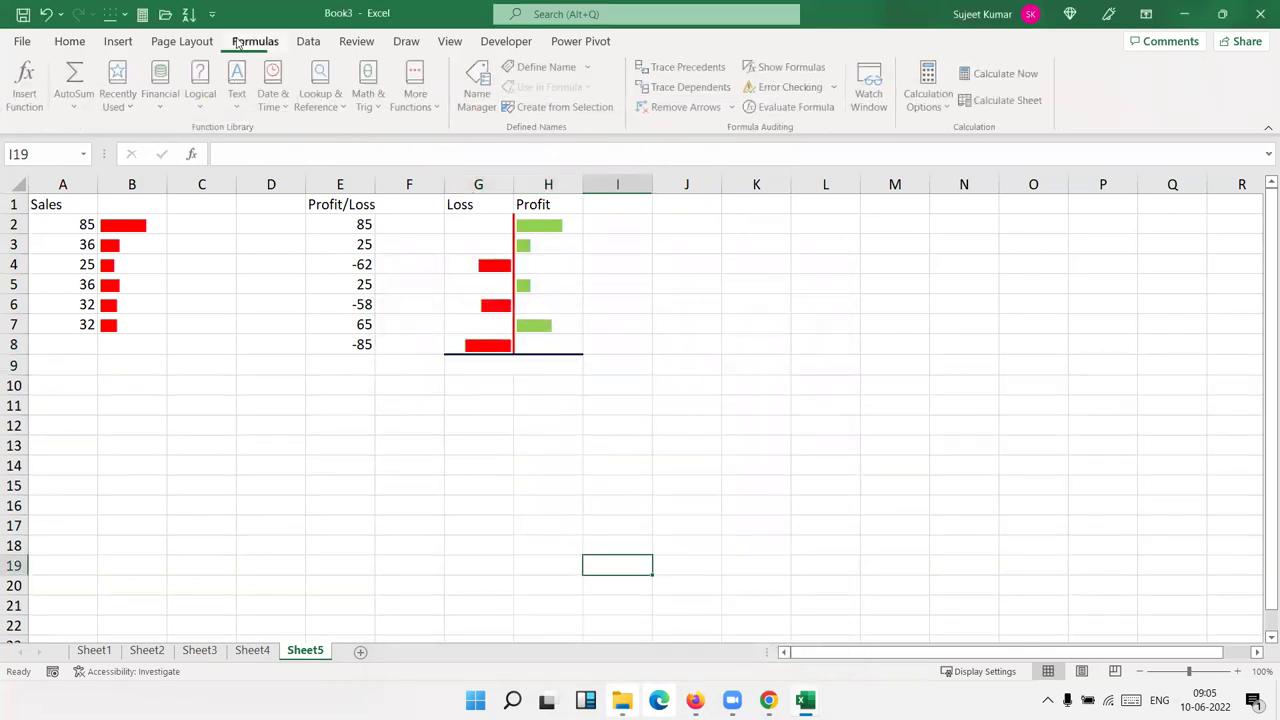
{"action": "left_click", "coordinate": [186, 42]}
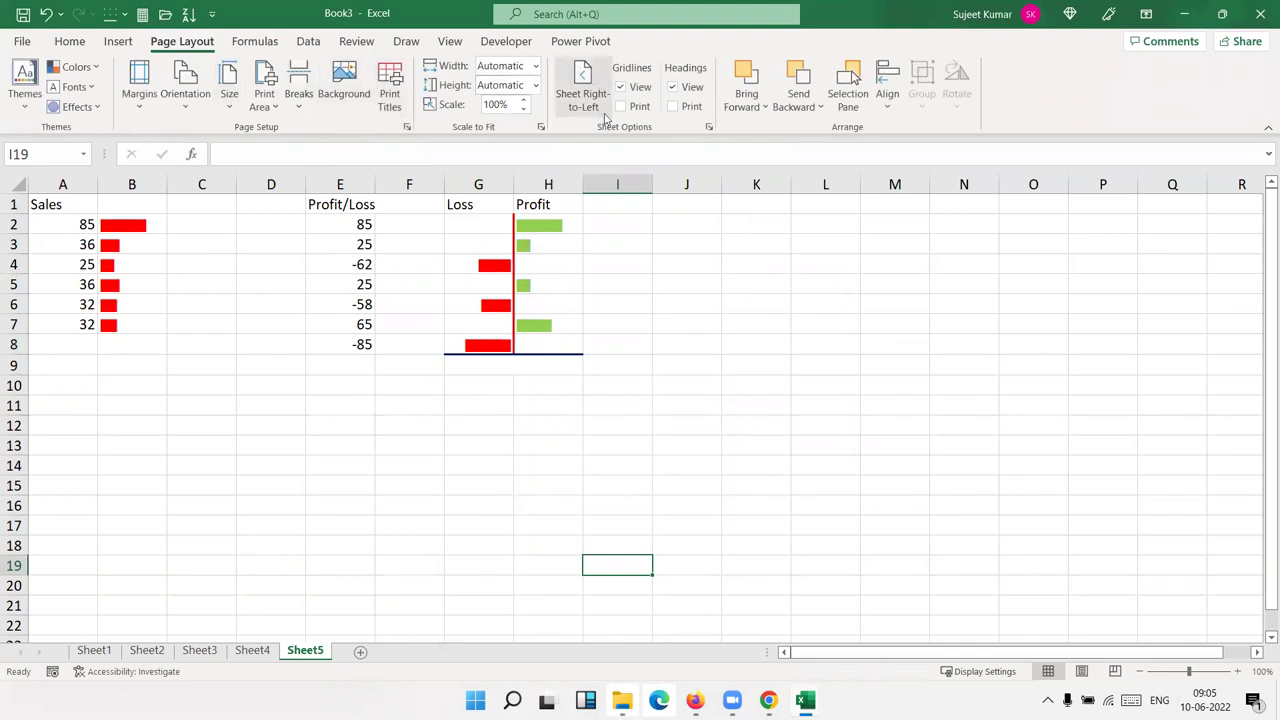
{"action": "left_click", "coordinate": [620, 87]}
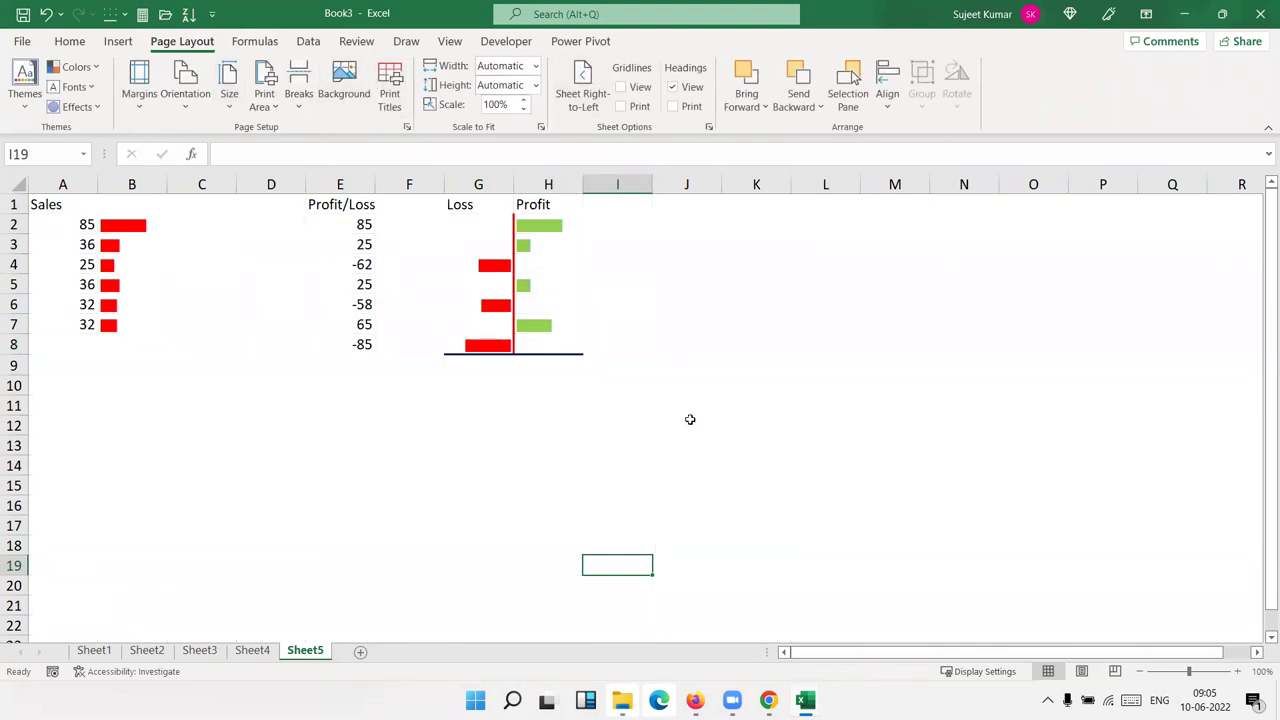
{"action": "left_click", "coordinate": [689, 420]}
- Label merged cell G9 with (-) 0 (+), widening the spacing around the 0
{"action": "left_click", "coordinate": [511, 362]}
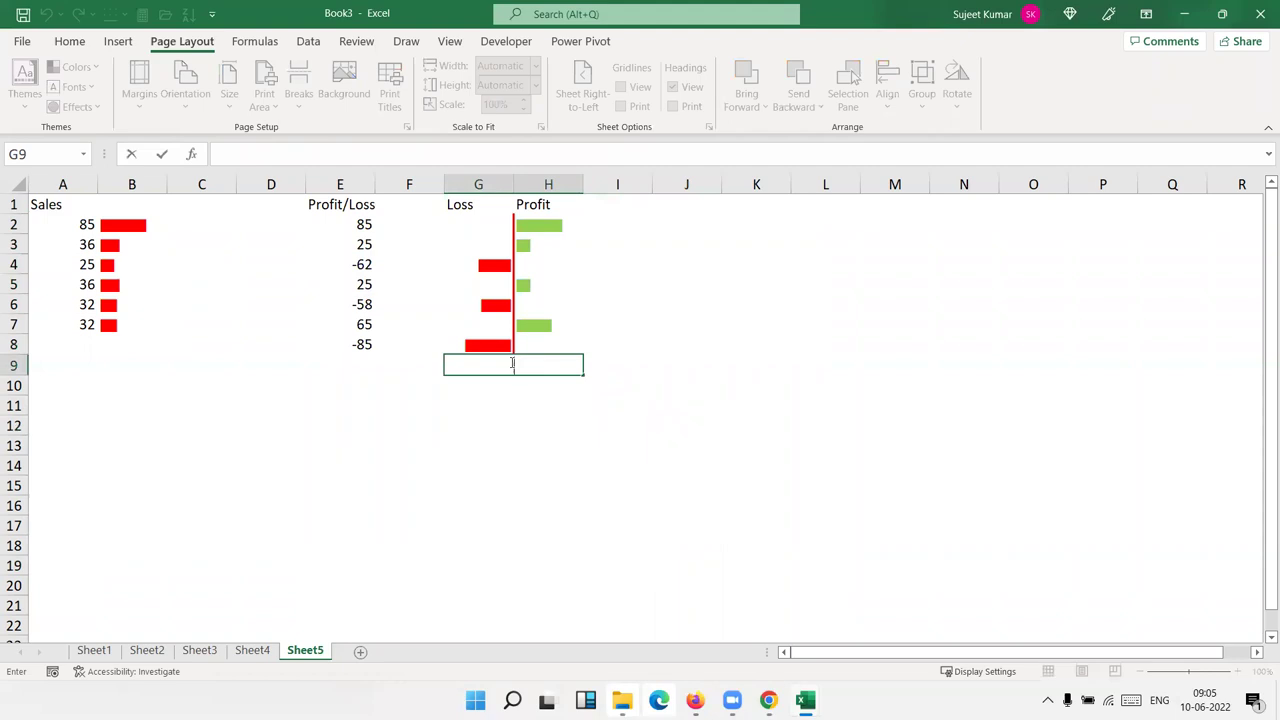
{"action": "type", "text": "("}
{"action": "type", "text": ")0 (+"}
{"action": "type", "text": ")"}
{"action": "left_click", "coordinate": [517, 422]}
{"action": "double_click", "coordinate": [511, 366]}
{"action": "left_click", "coordinate": [511, 428]}
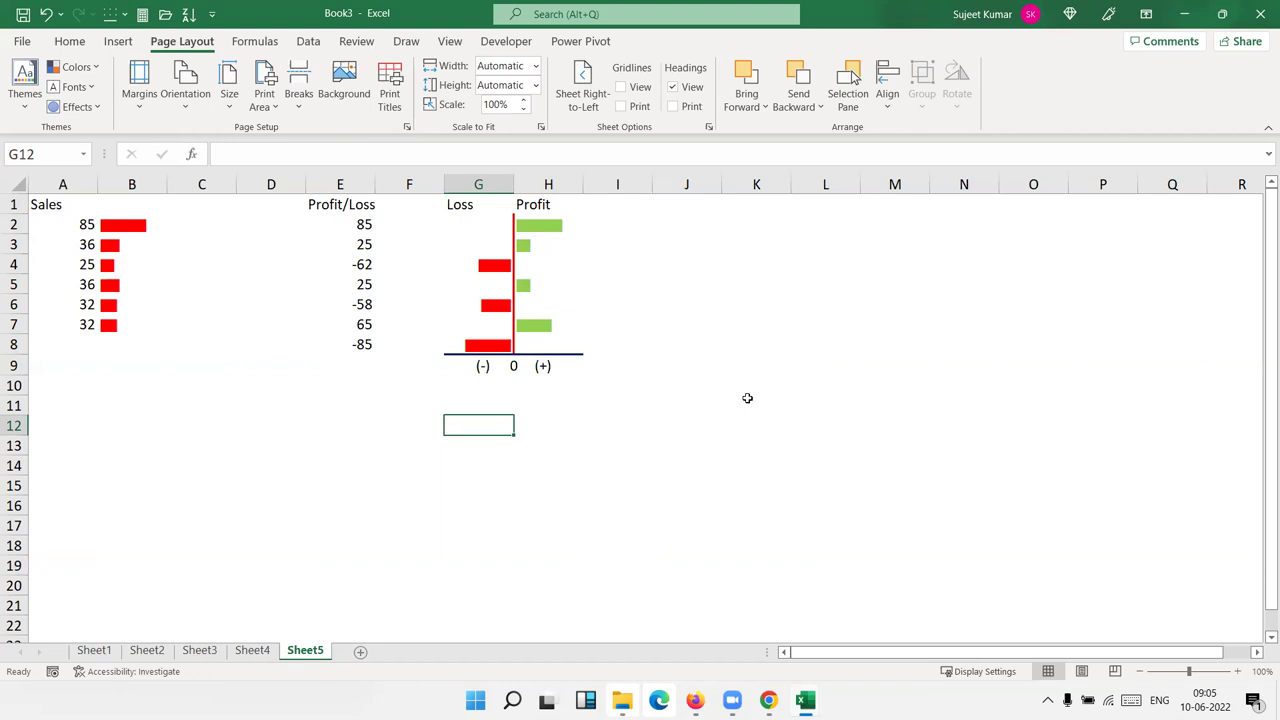
{"action": "left_click", "coordinate": [480, 227]}
{"action": "double_click", "coordinate": [480, 225]}
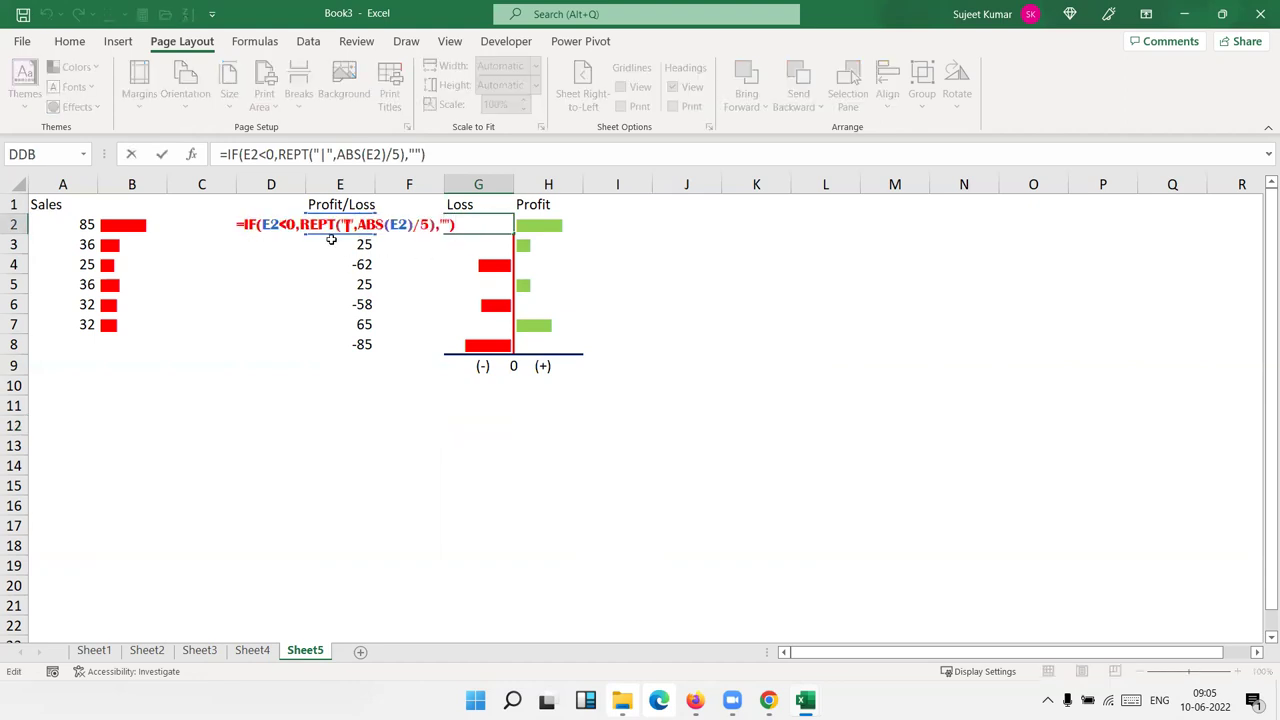
{"action": "mouse_move", "coordinate": [296, 224]}
{"action": "left_mouse_down"}
{"action": "mouse_move", "coordinate": [281, 224]}
{"action": "mouse_move", "coordinate": [334, 224]}
{"action": "left_mouse_up"}
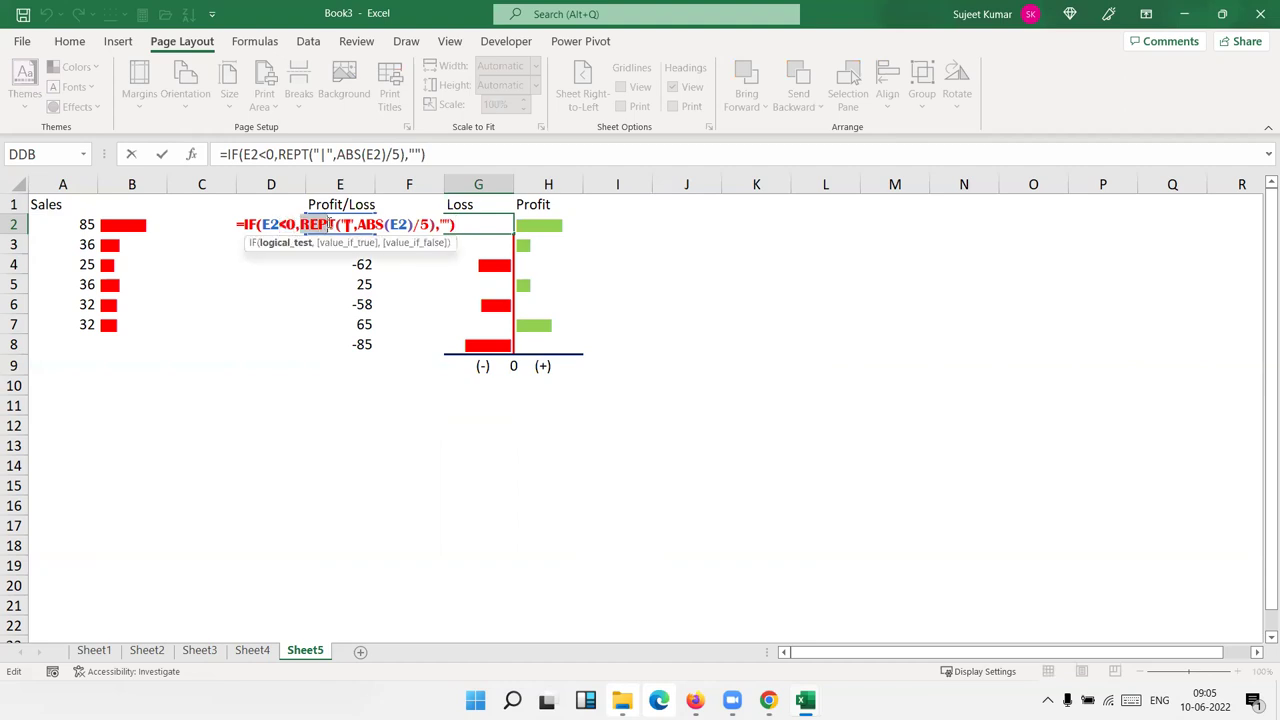
{"action": "left_click", "coordinate": [348, 224]}
{"action": "double_click", "coordinate": [348, 224]}
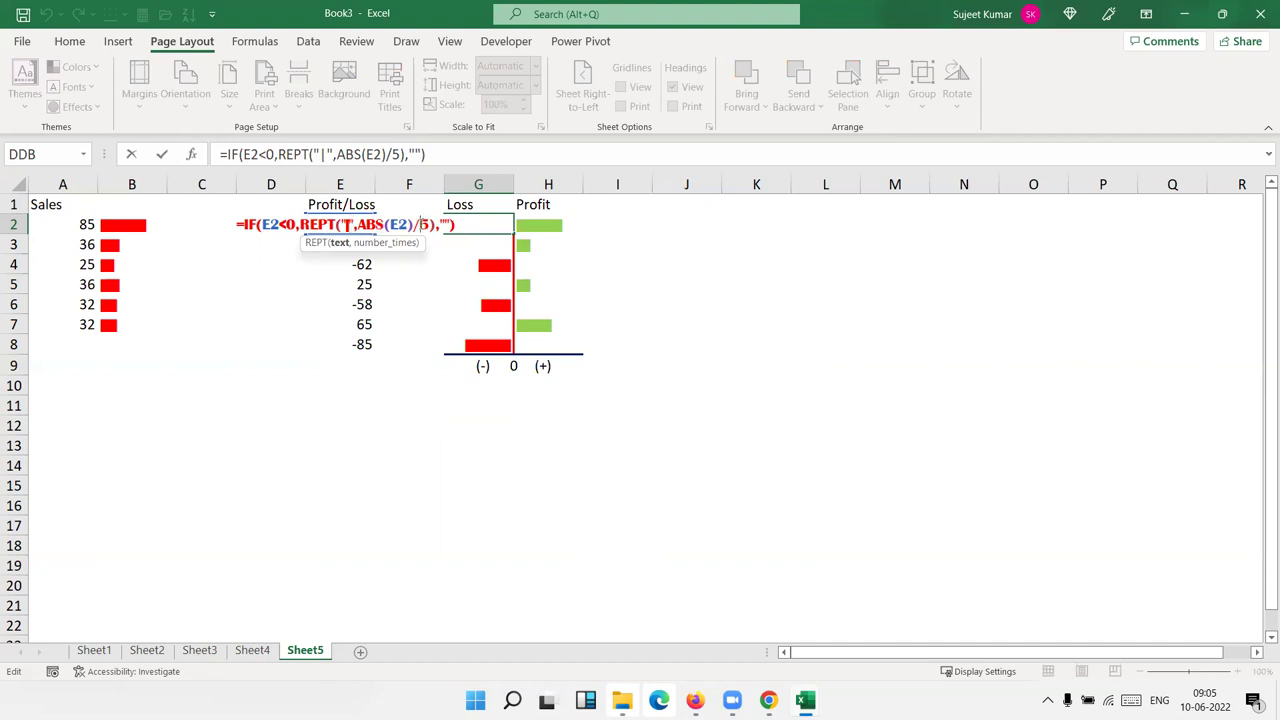
{"action": "left_click_drag", "start_coordinate": [429, 224], "coordinate": [358, 225]}
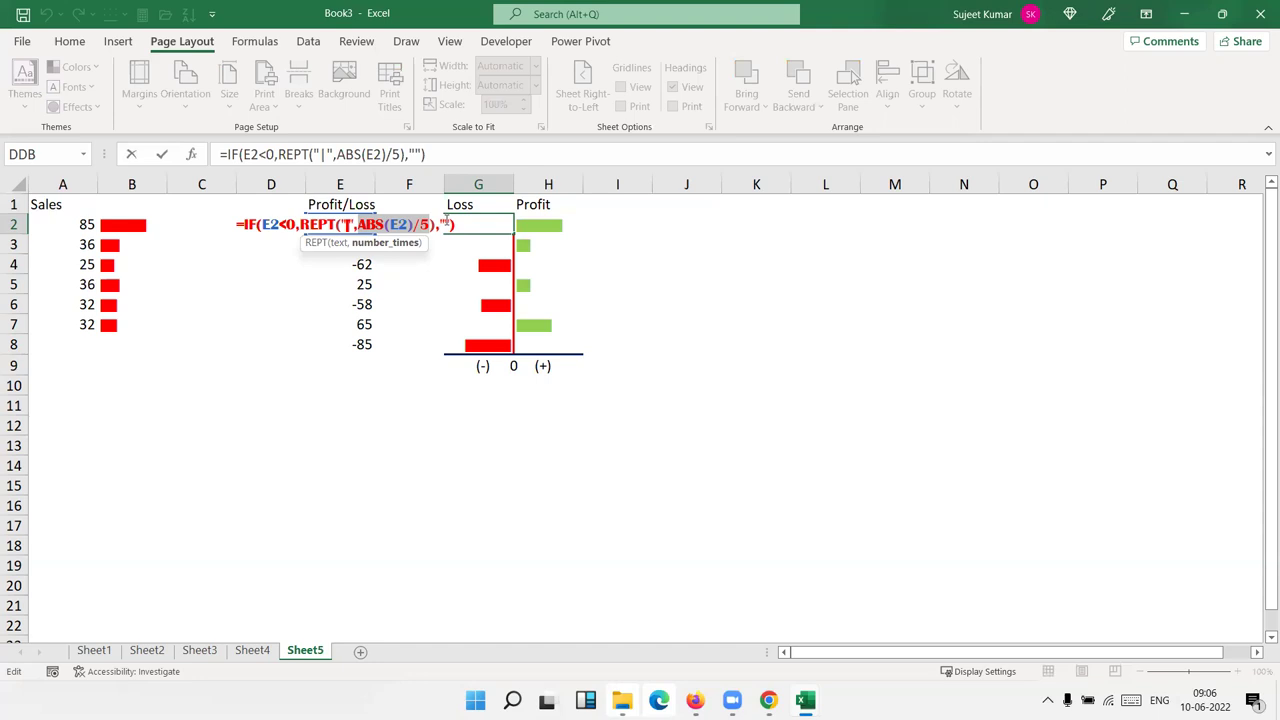
{"action": "double_click", "coordinate": [446, 224]}
{"action": "key", "text": "Return"}
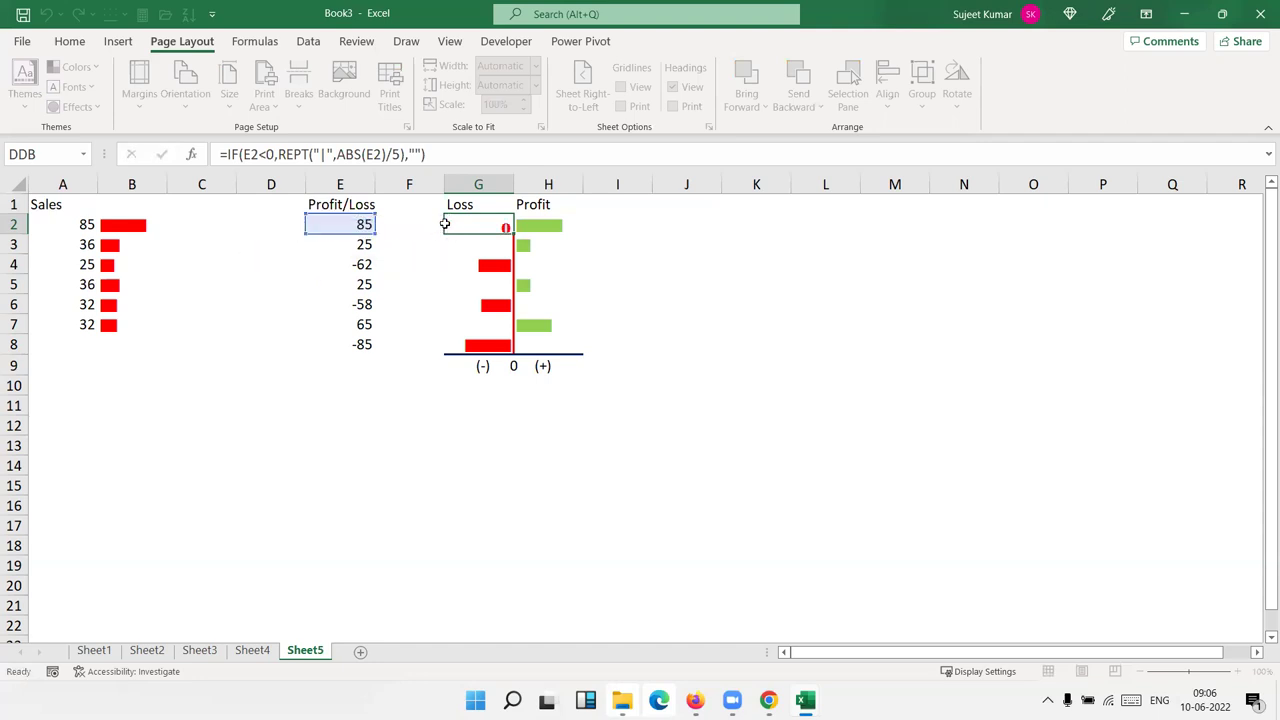
{"action": "double_click", "coordinate": [559, 224]}
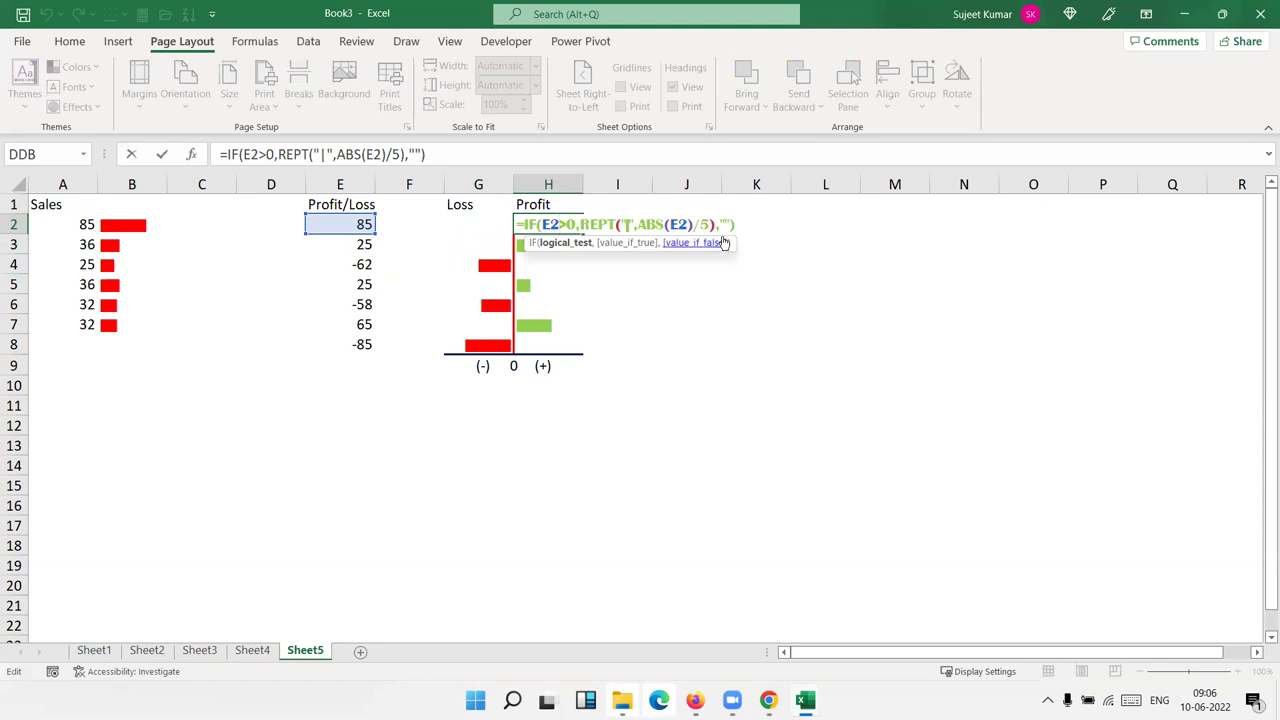
{"action": "key", "text": "Return"}
{"action": "left_click", "coordinate": [243, 366]}
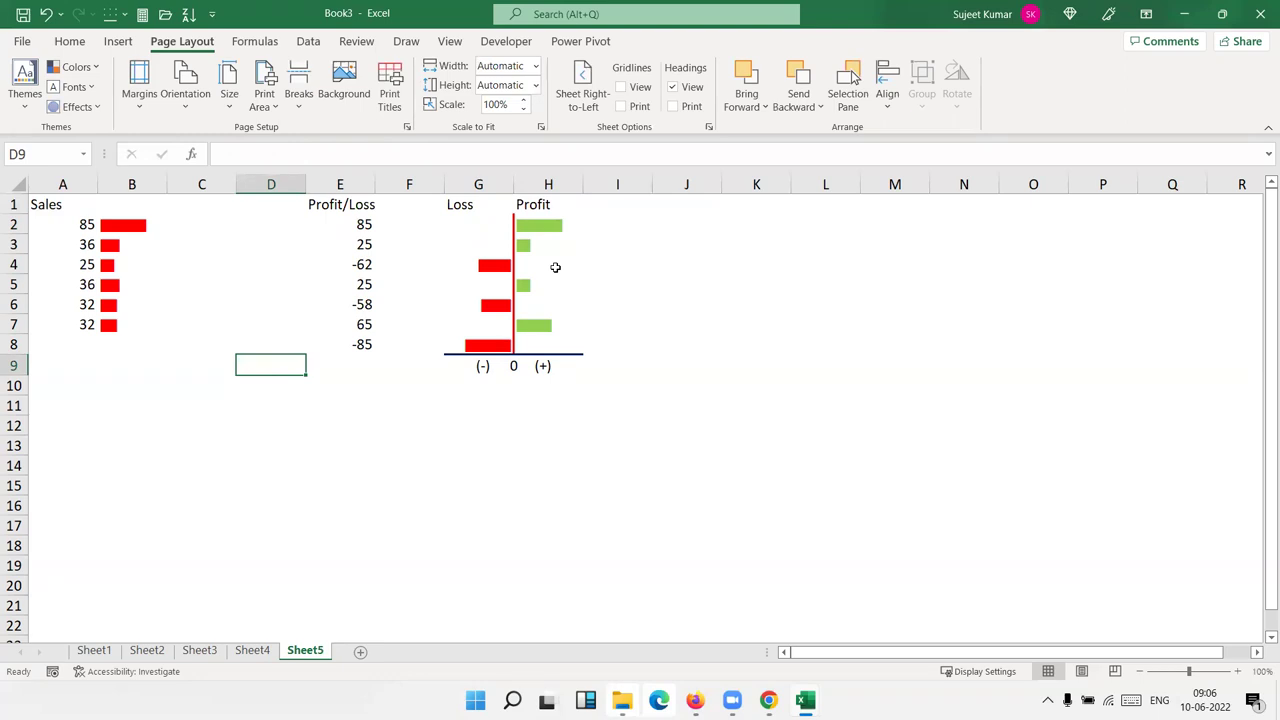
- Try -60 and -65 in E5, finally setting it to -10
{"action": "left_click", "coordinate": [355, 282]}
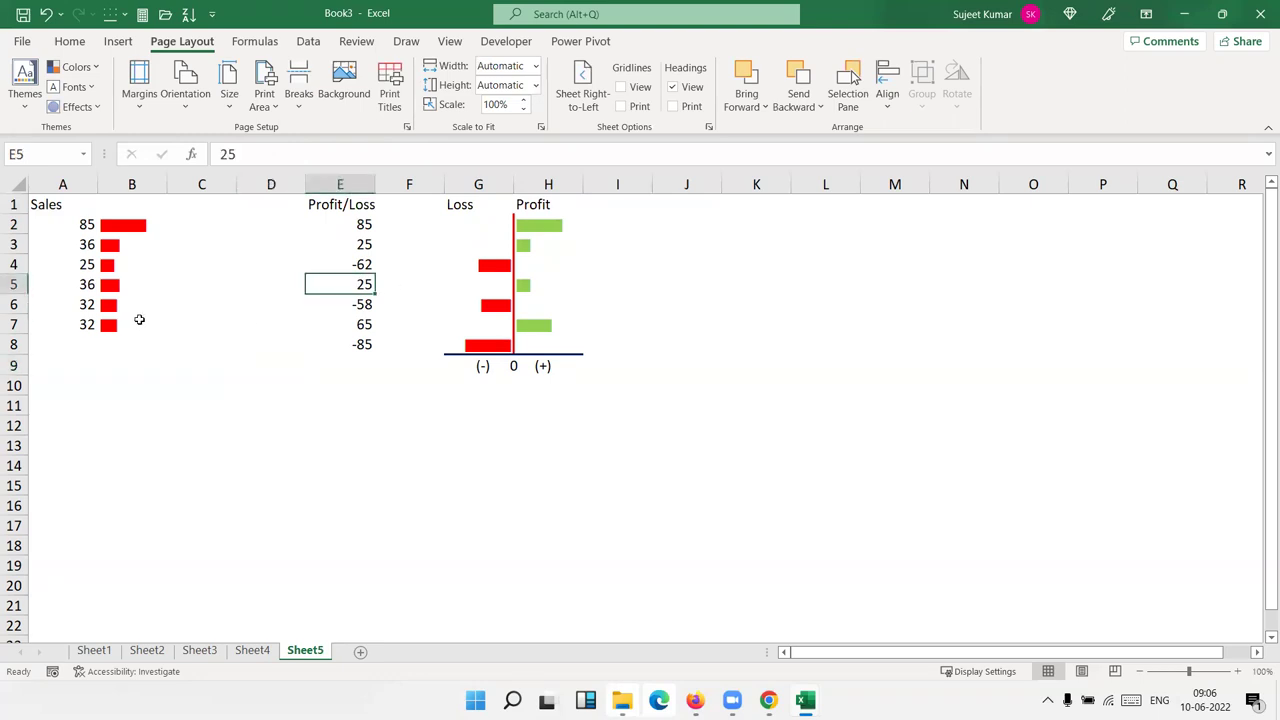
{"action": "type", "text": "-60"}
{"action": "key", "text": "Return"}
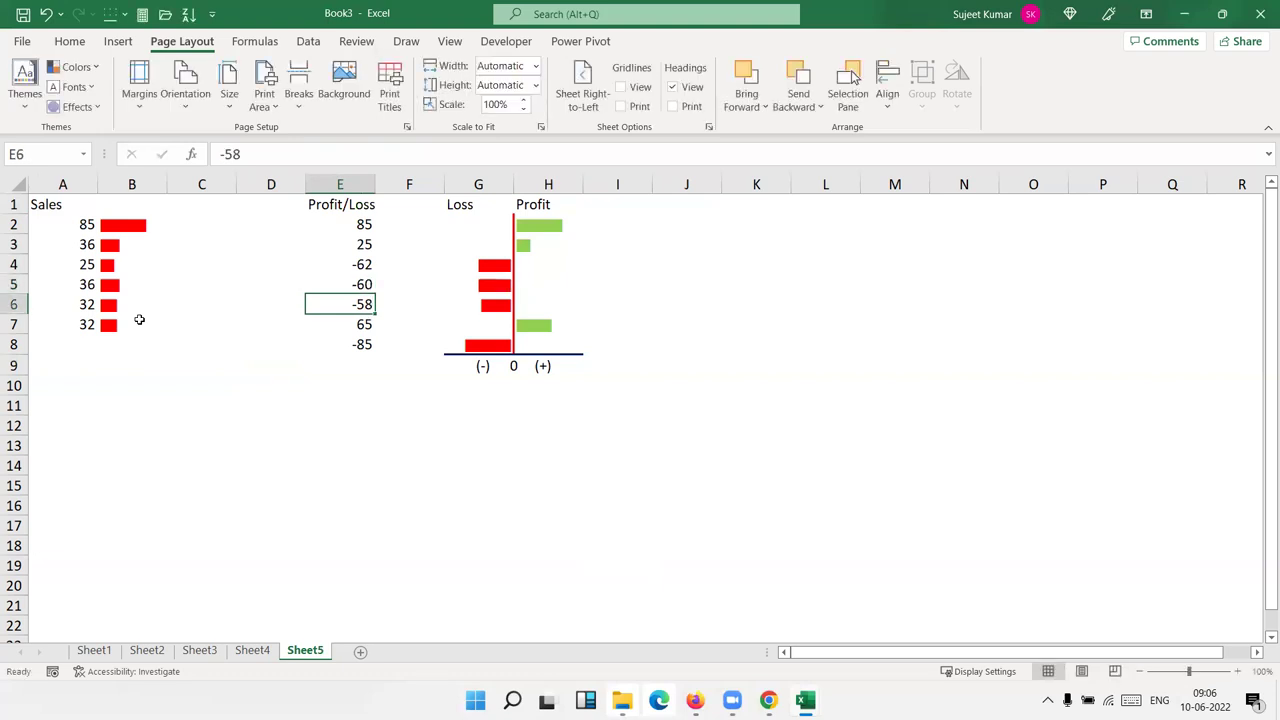
{"action": "key", "text": "Up"}
{"action": "type", "text": "-"}
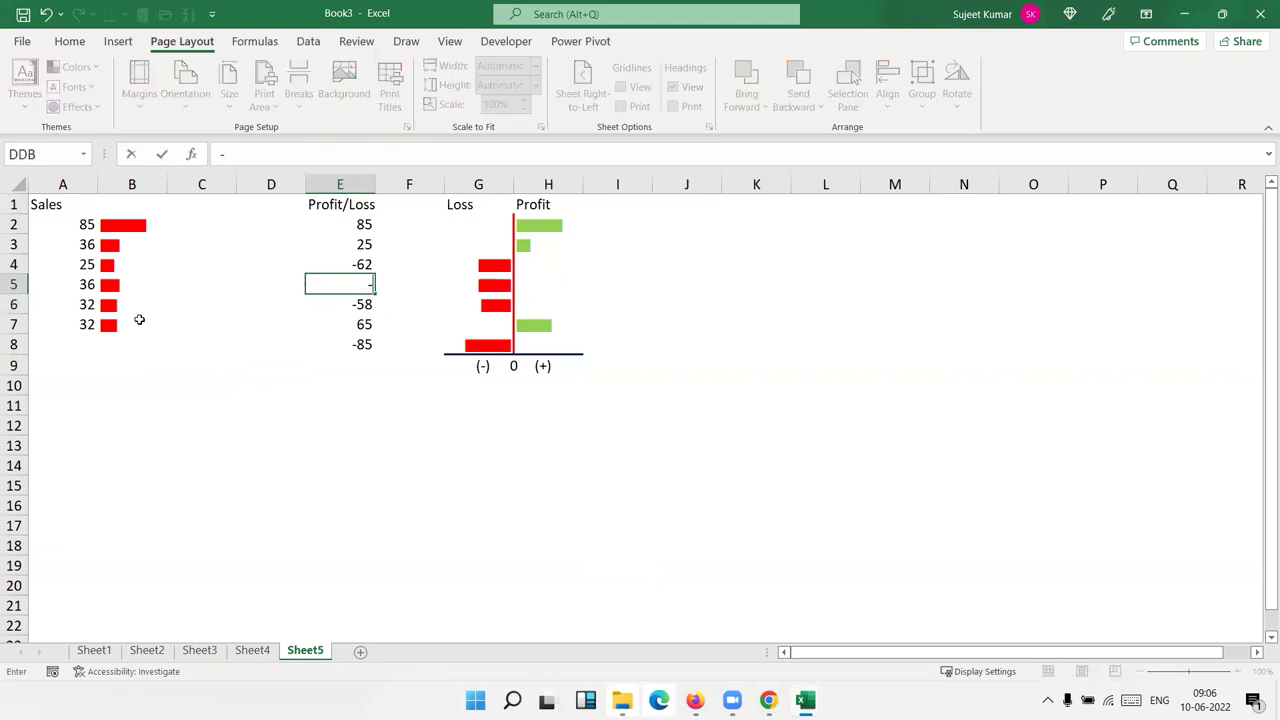
{"action": "type", "text": "65"}
{"action": "key", "text": "Return"}
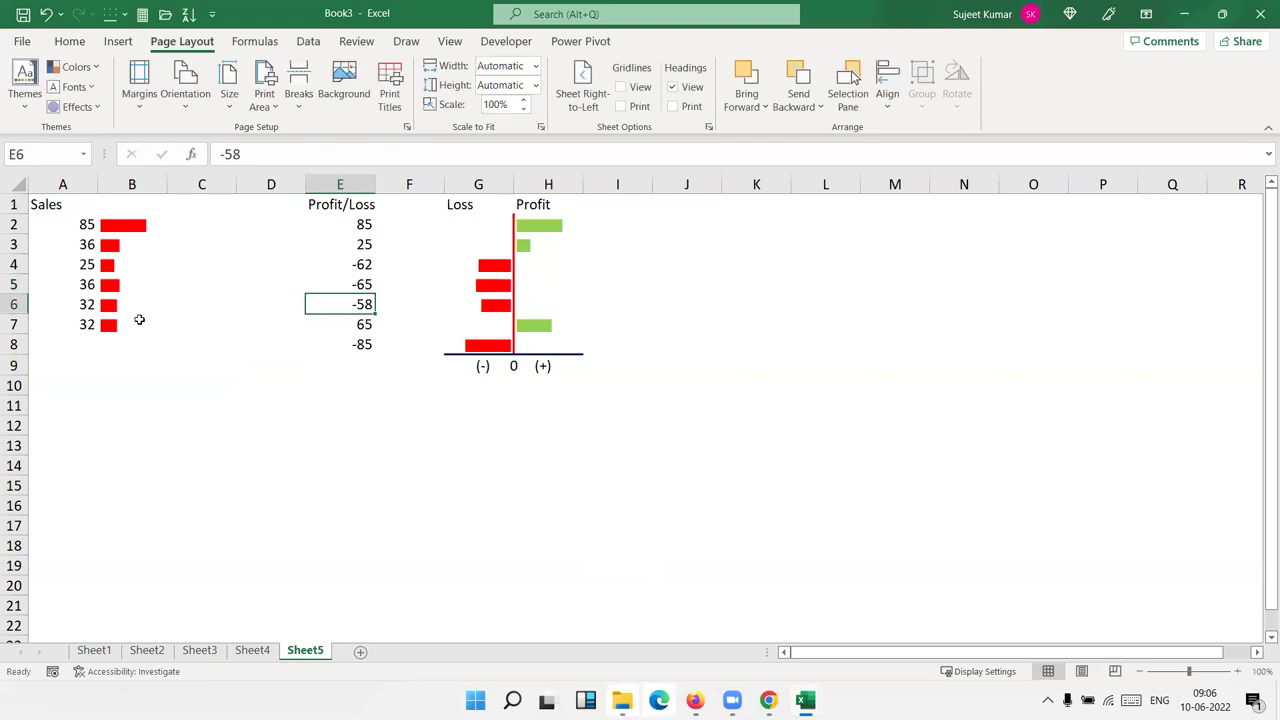
{"action": "key", "text": "Up"}
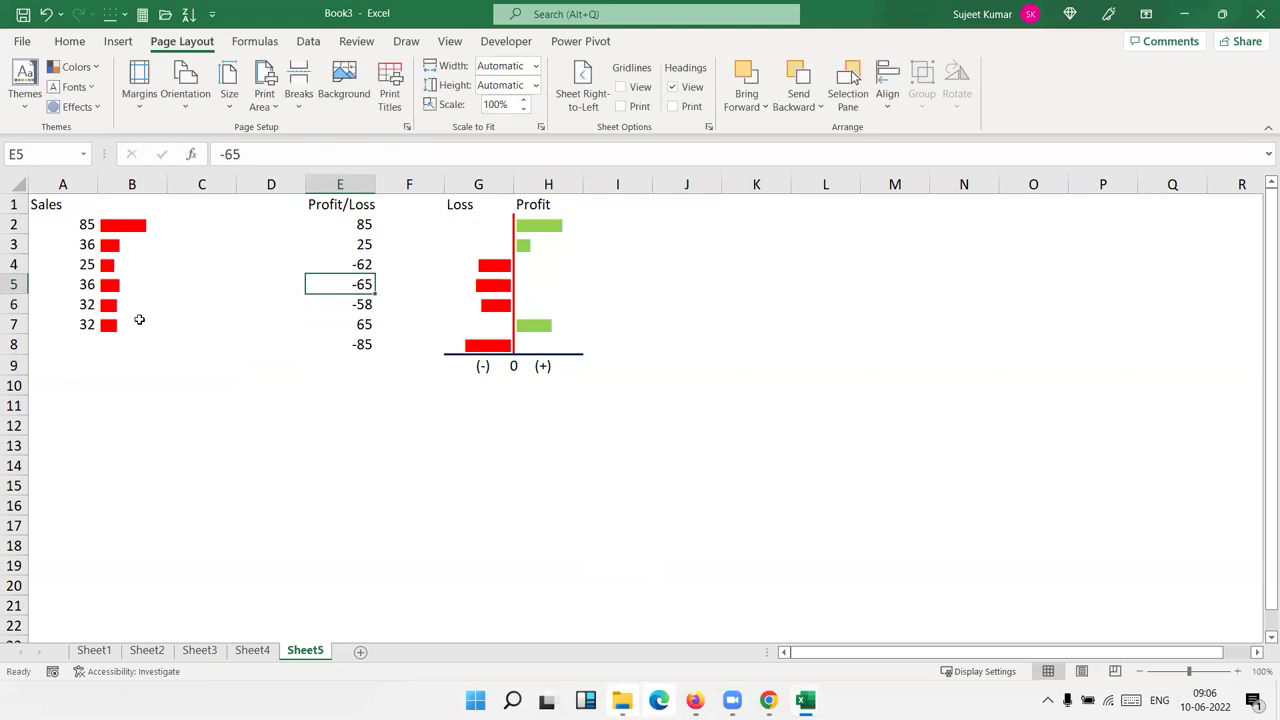
{"action": "type", "text": "-10"}
{"action": "key", "text": "Return"}
- Change E4 to 80, then to 90
{"action": "key", "text": "Up"}
{"action": "key", "text": "Up"}
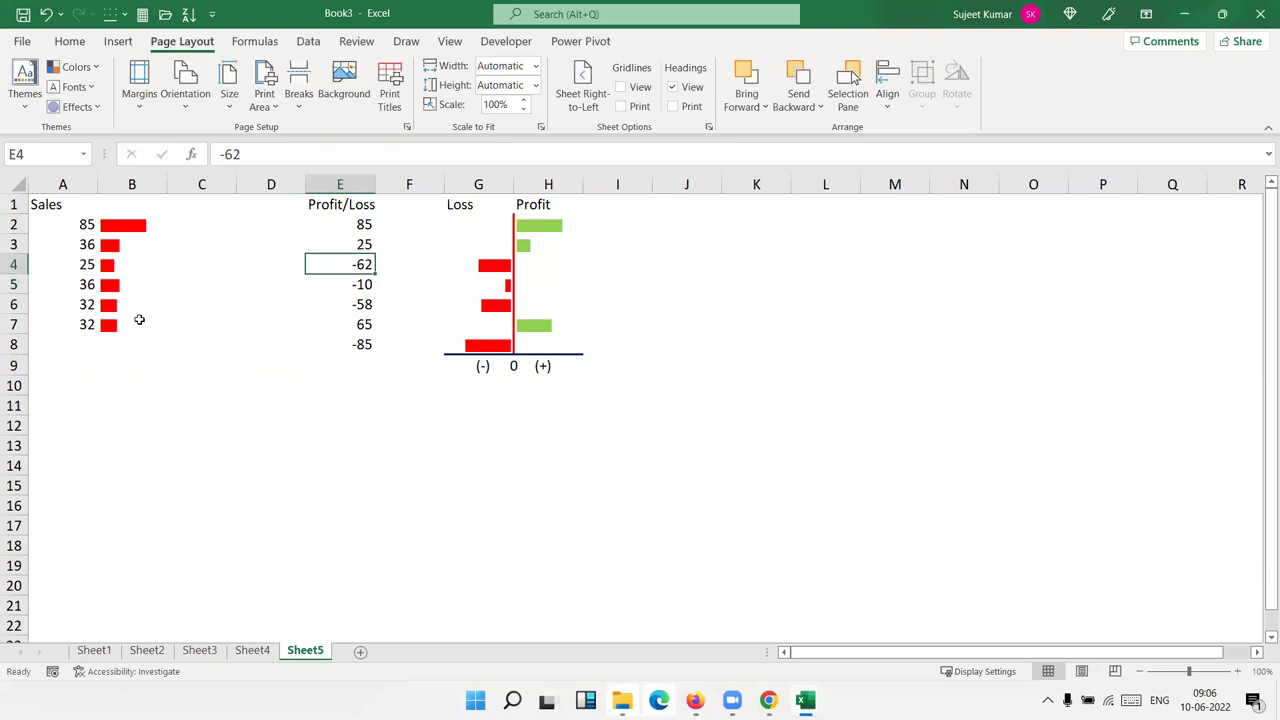
{"action": "type", "text": "80"}
{"action": "key", "text": "Return"}
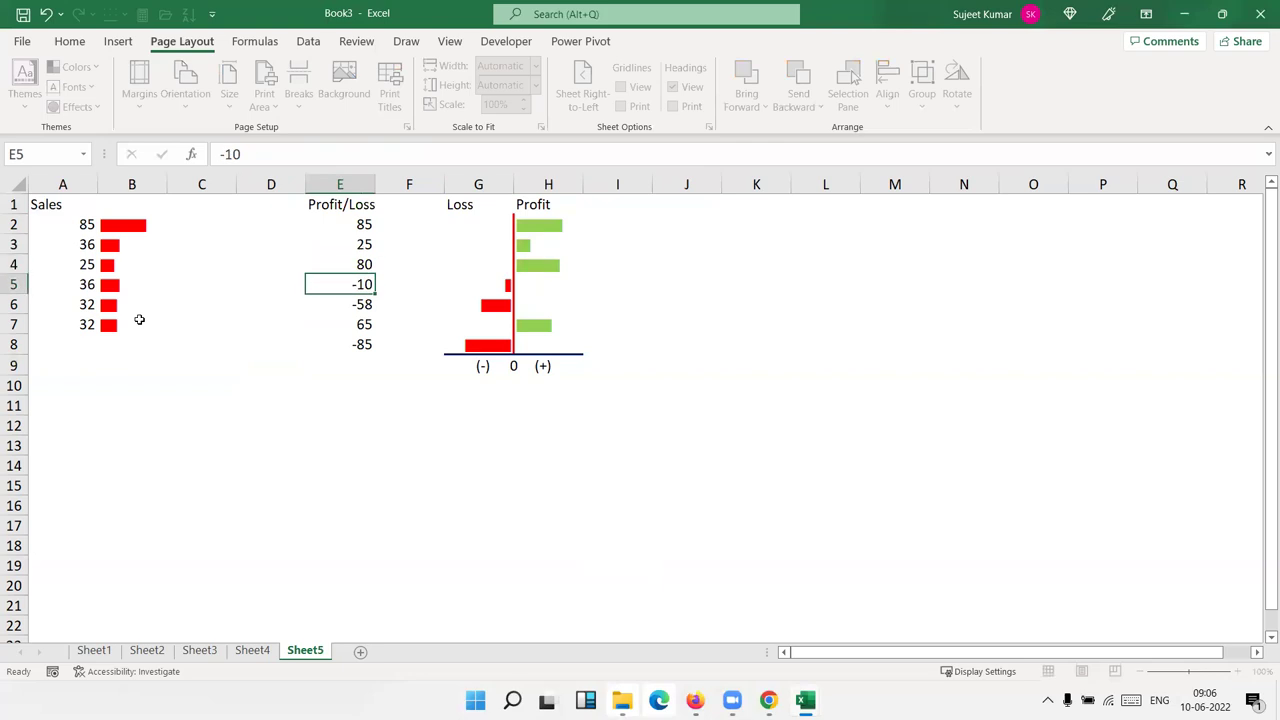
{"action": "key", "text": "Up"}
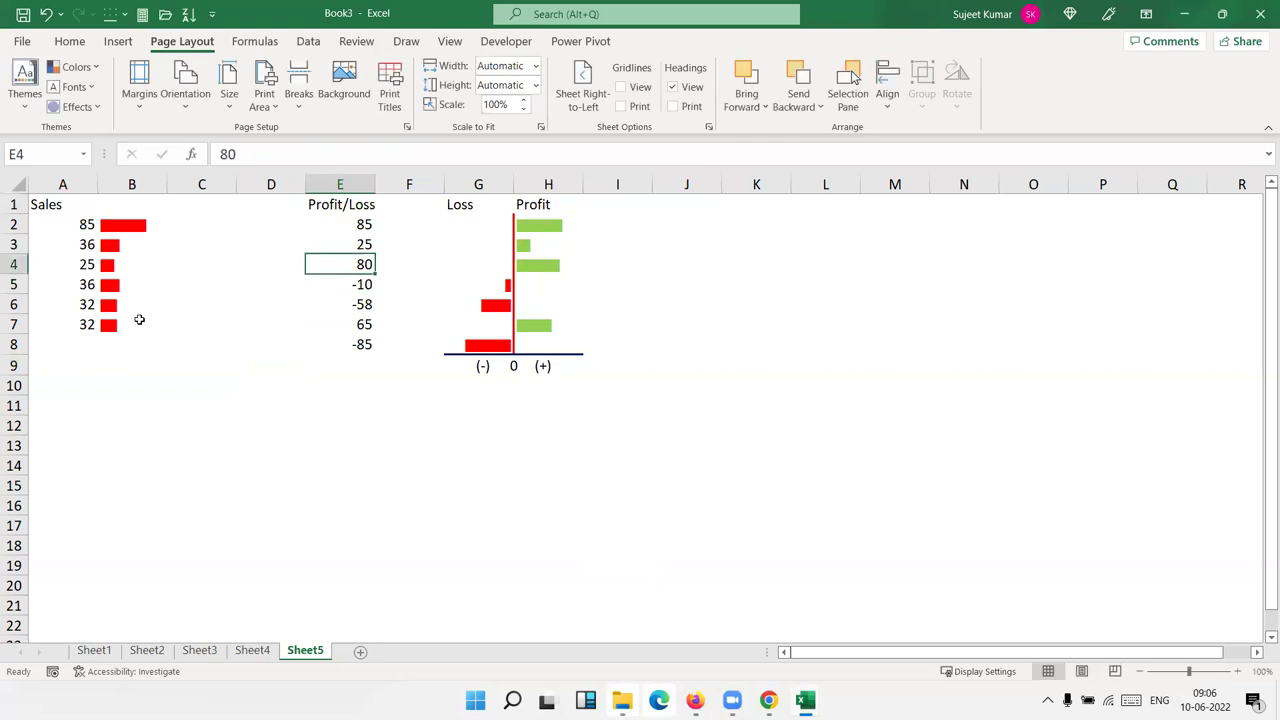
{"action": "type", "text": "90"}
{"action": "key", "text": "Return"}
{"action": "key", "text": "Up"}
{"action": "key", "text": "Up"}
{"action": "key", "text": "Up"}
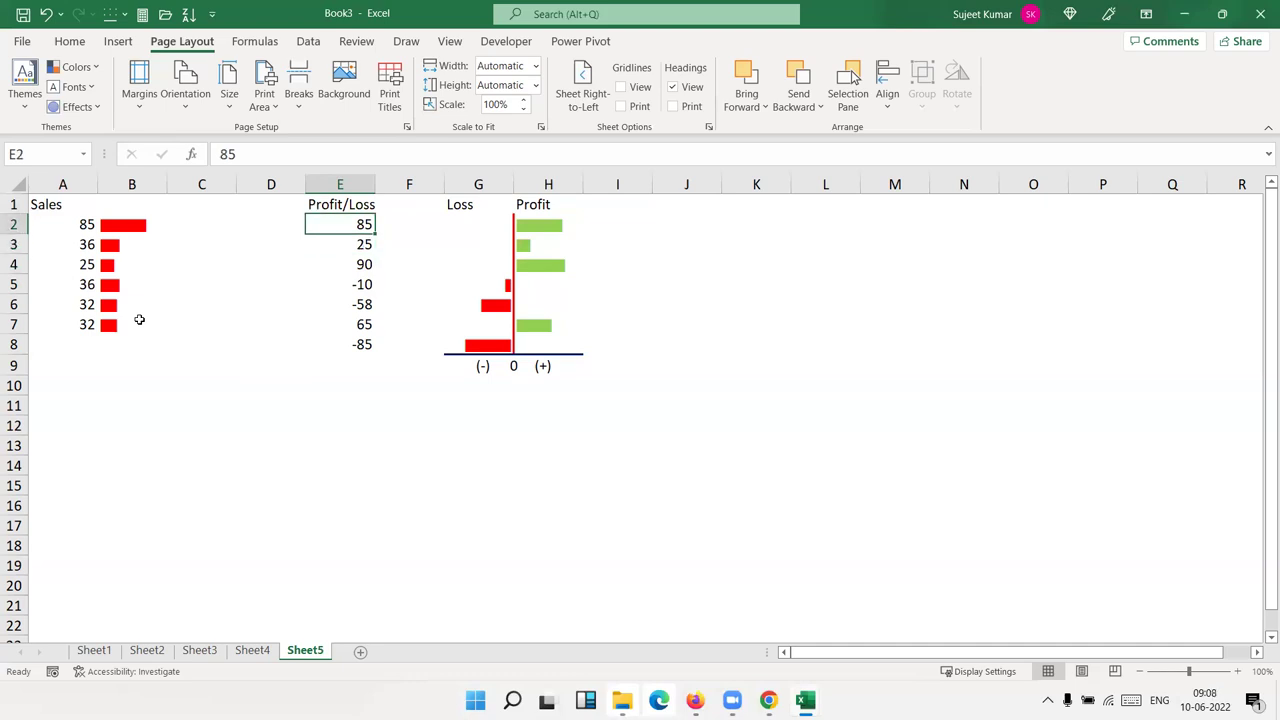
{"action": "left_click", "coordinate": [255, 652]}
{"action": "scroll", "coordinate": [110, 360], "scroll_direction": "up", "scroll_amount": 2}
{"action": "scroll", "coordinate": [106, 345], "scroll_direction": "up", "scroll_amount": 5}
{"action": "scroll", "coordinate": [106, 345], "scroll_direction": "down", "scroll_amount": 3}
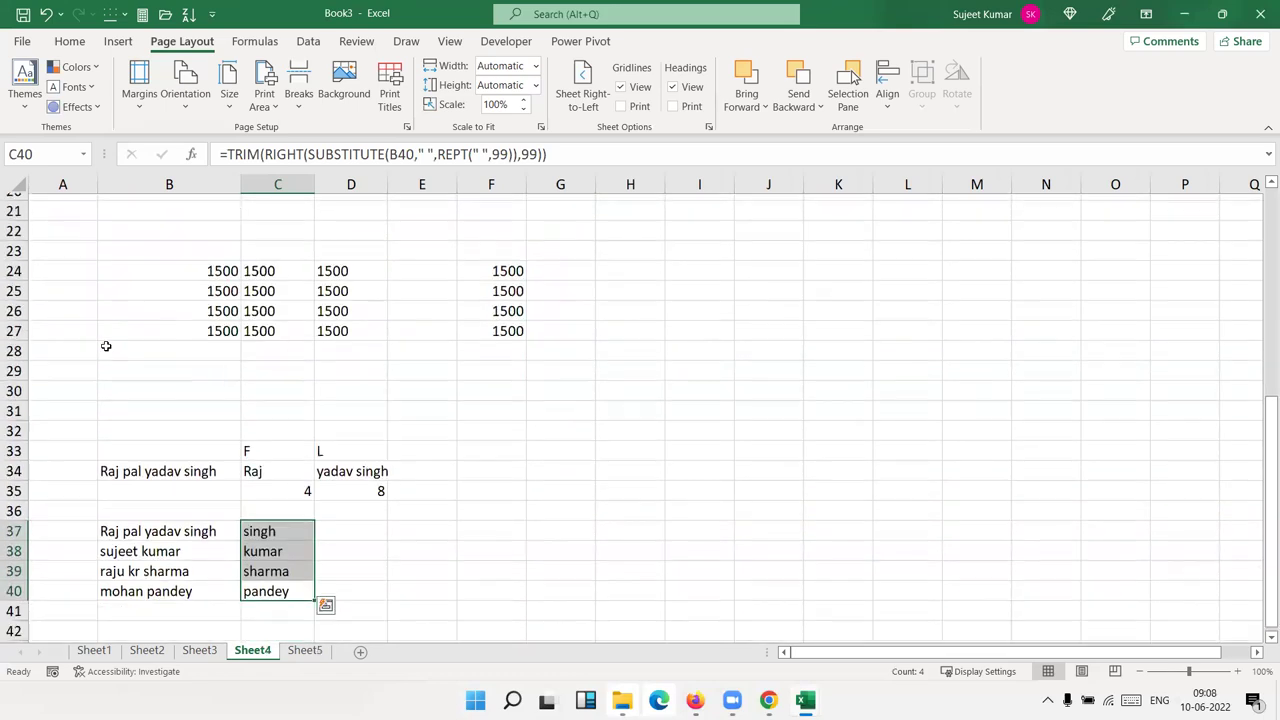
{"action": "scroll", "coordinate": [106, 345], "scroll_direction": "down", "scroll_amount": 3}
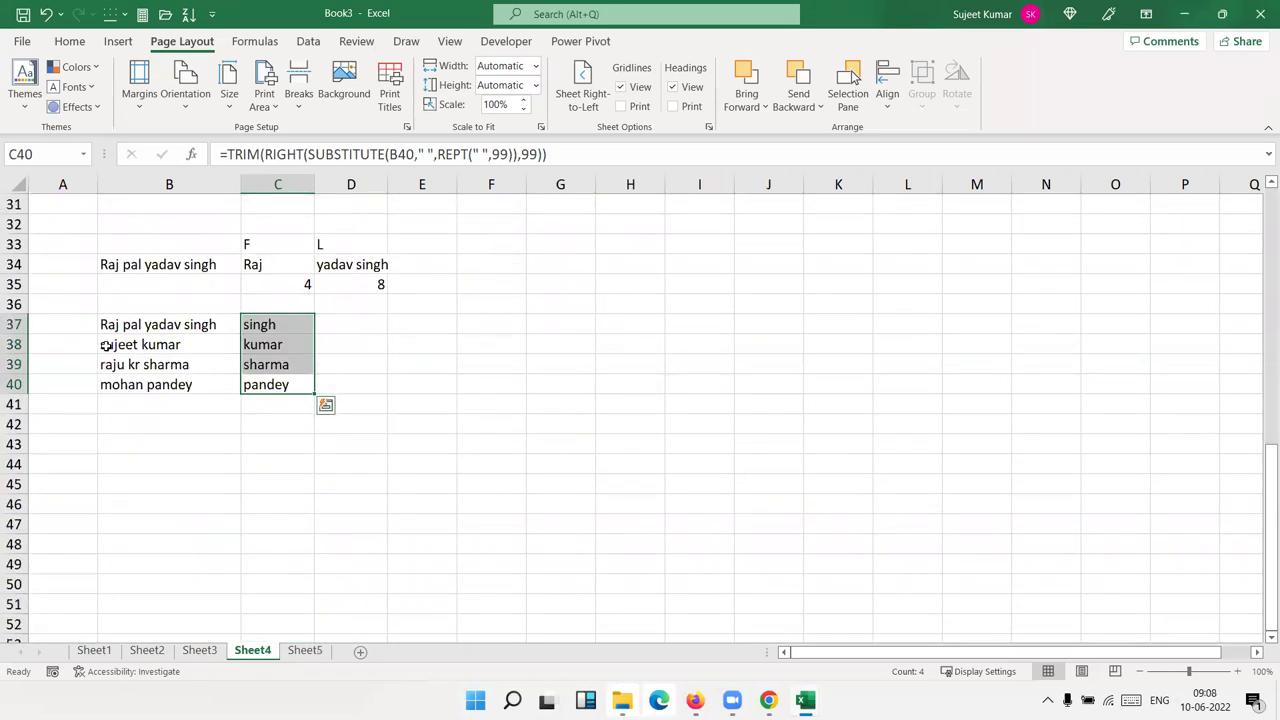
{"action": "left_click", "coordinate": [288, 283]}
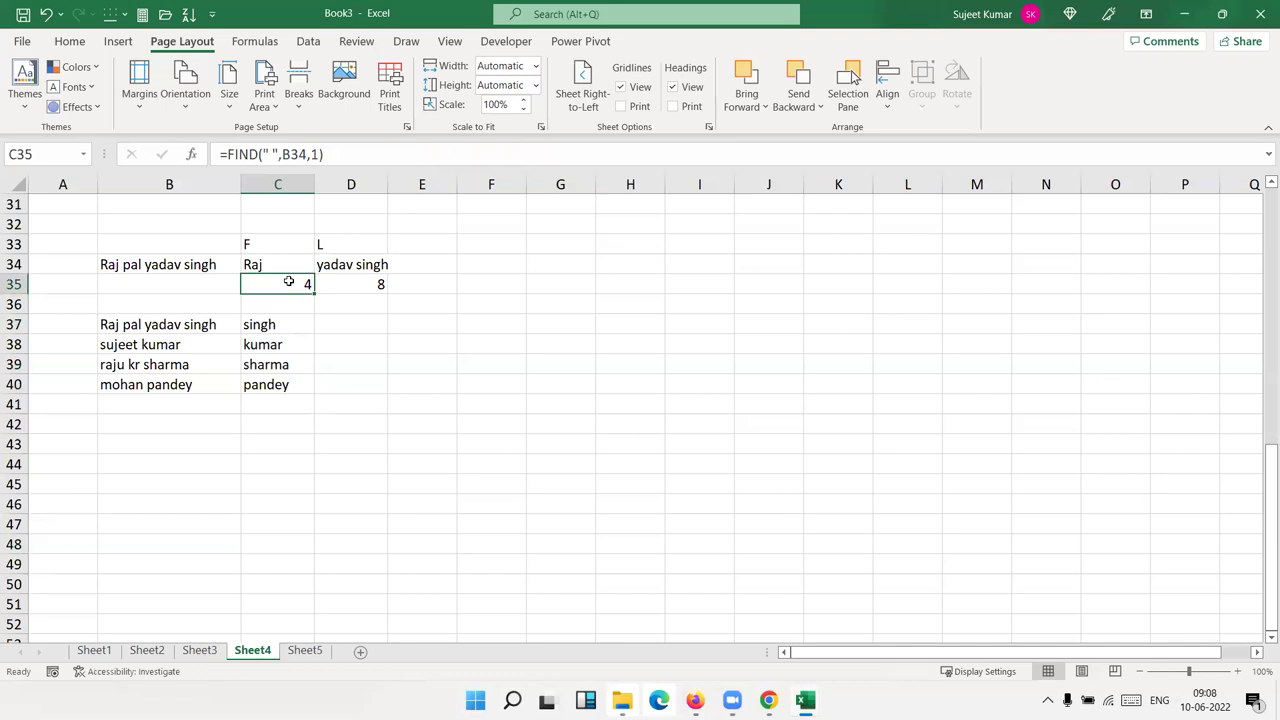
{"action": "left_click", "coordinate": [305, 655]}
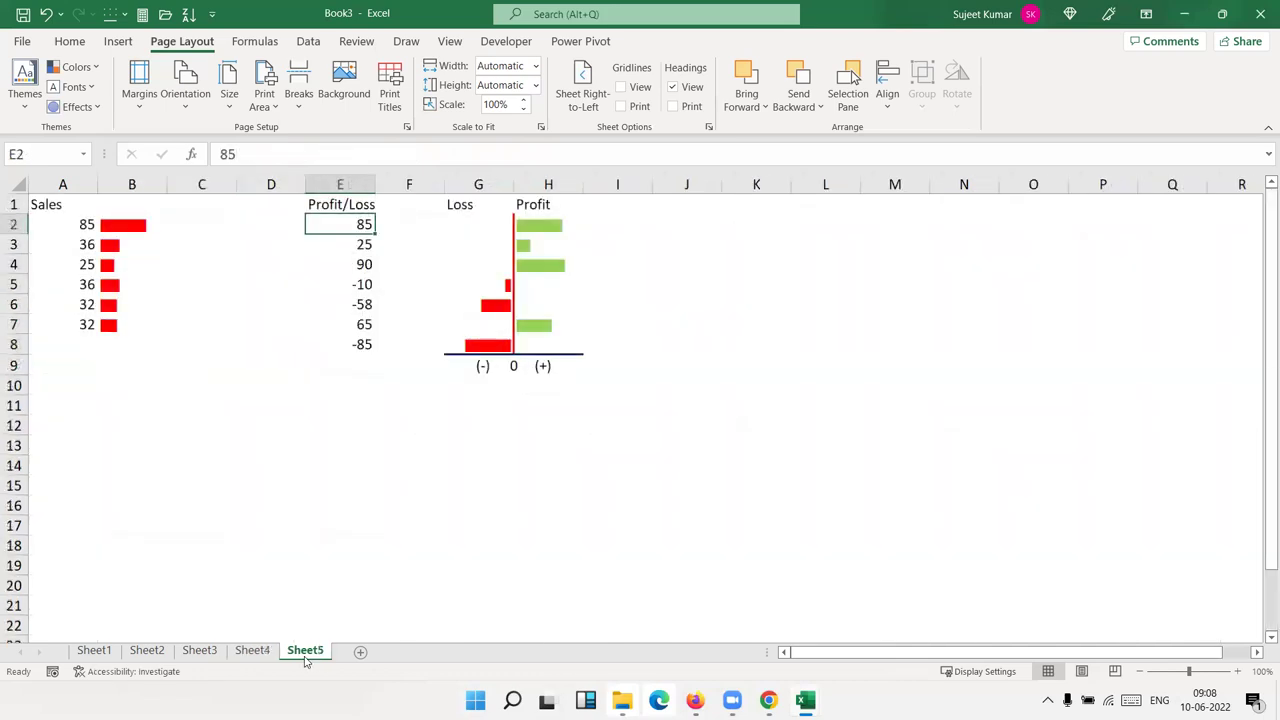
{"action": "left_click_drag", "start_coordinate": [131, 324], "coordinate": [127, 220]}
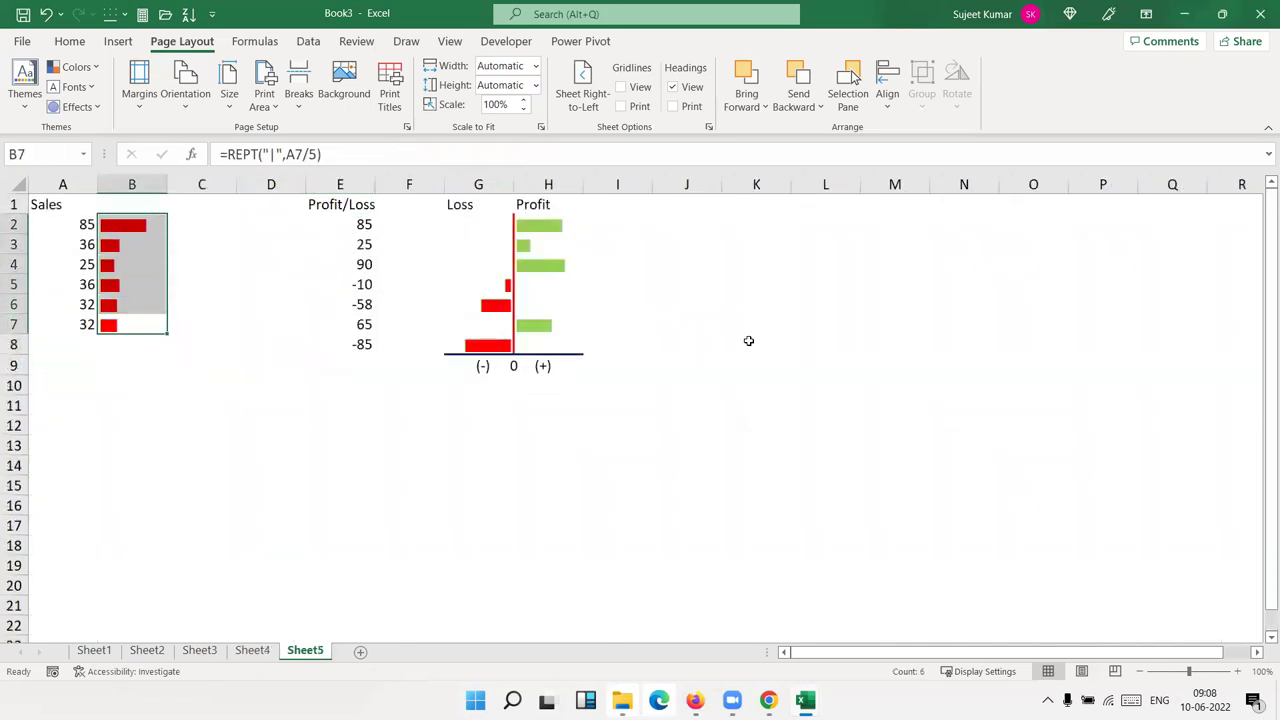
{"action": "left_click", "coordinate": [618, 342]}
{"action": "left_click_drag", "start_coordinate": [618, 342], "coordinate": [464, 226]}
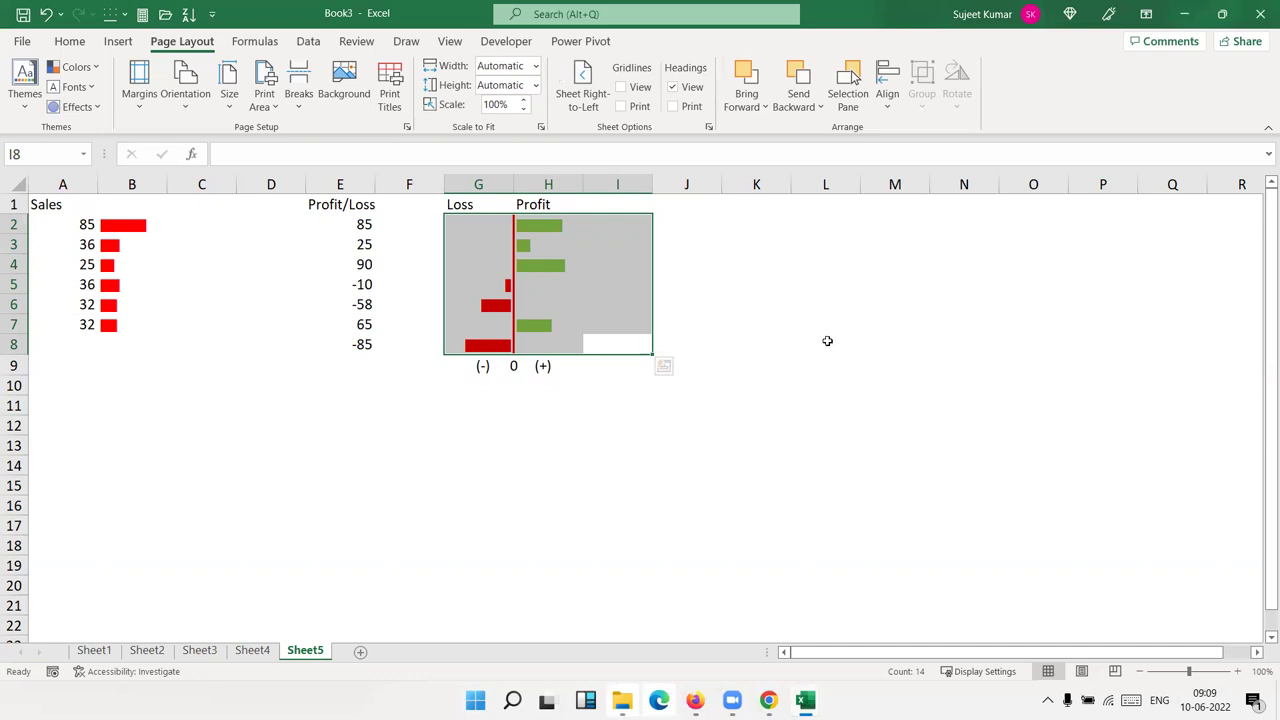
{"action": "left_click", "coordinate": [783, 263]}
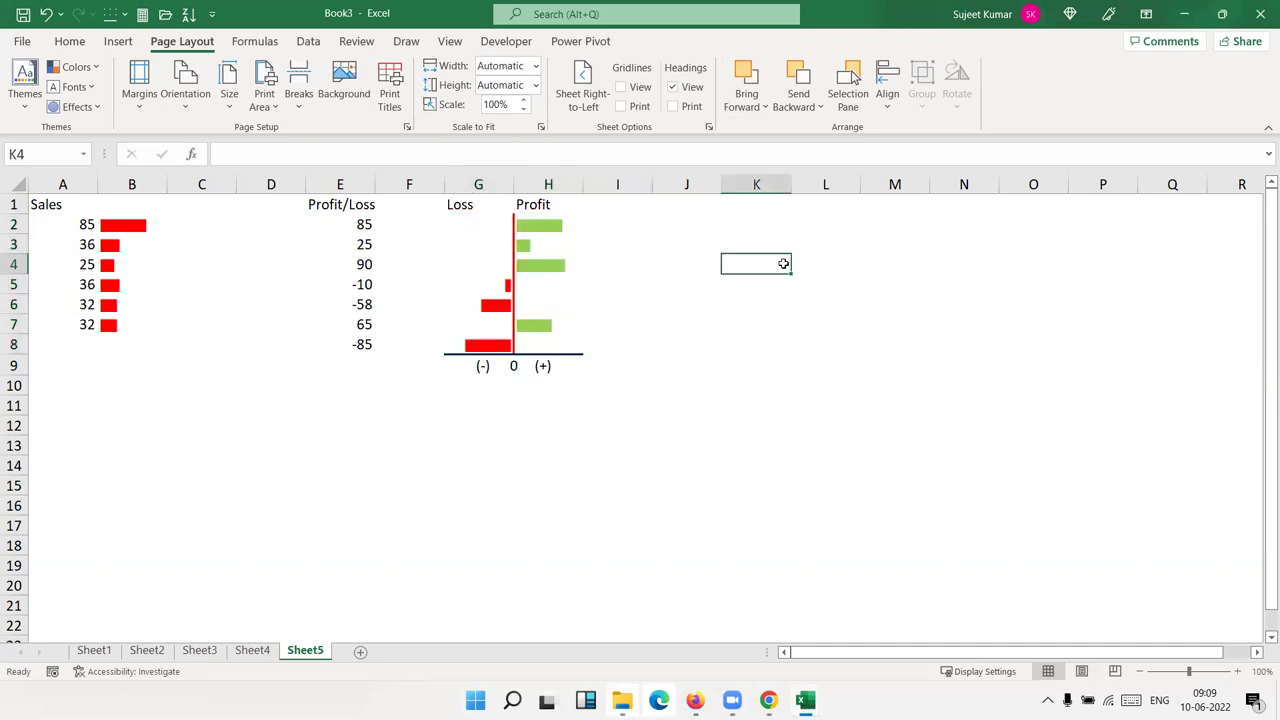